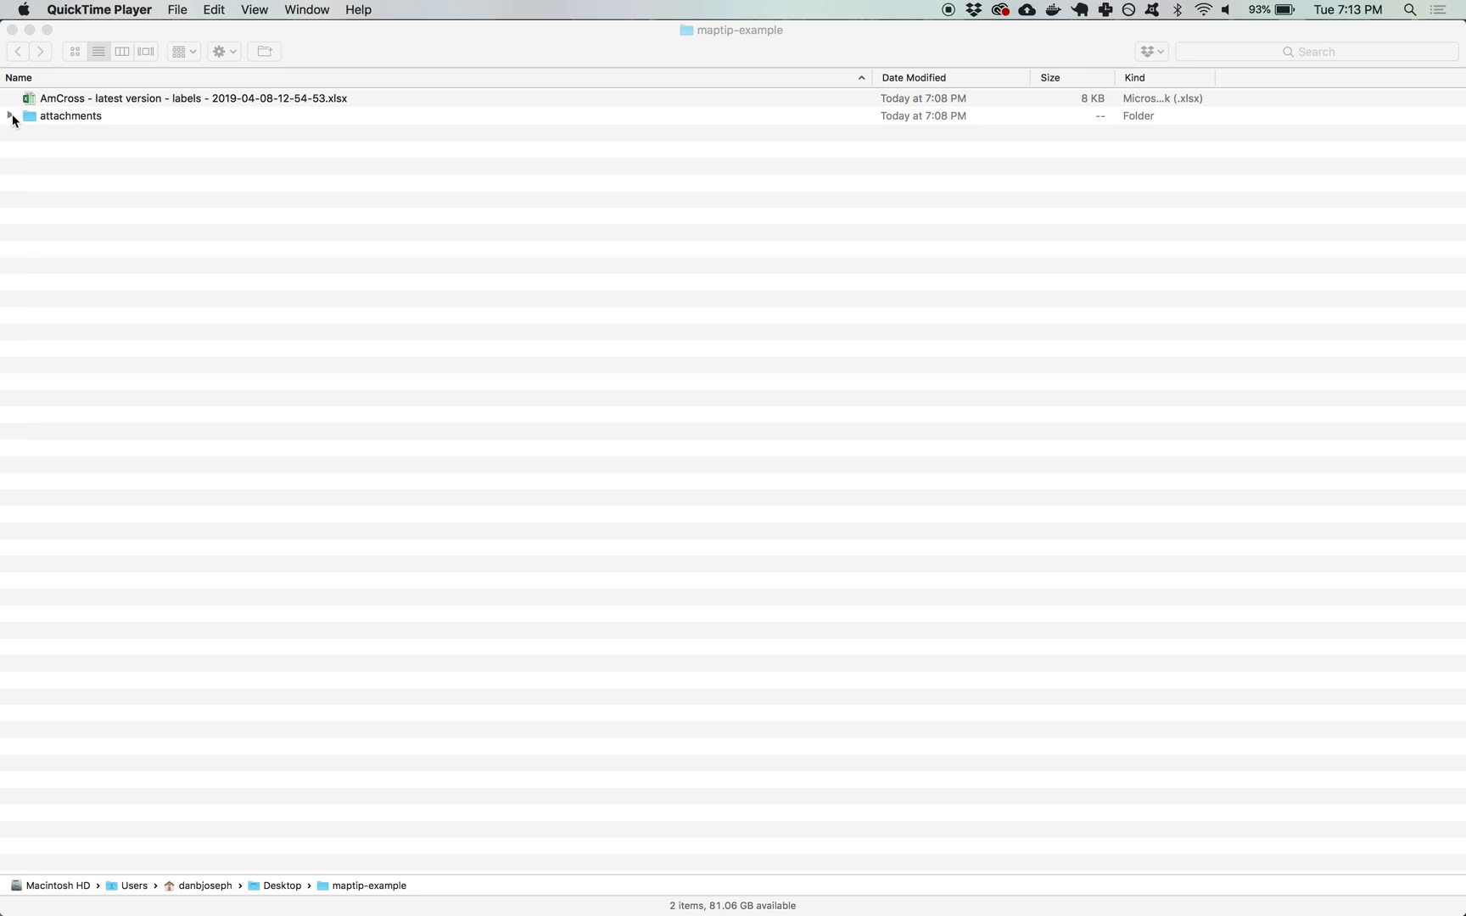
Open the AmCross workbook and save a CSV UTF-8 (Comma delimited) copy in maptip-example.
{"action": "left_click", "coordinate": [125, 102]}
{"action": "double_click", "coordinate": [125, 102]}
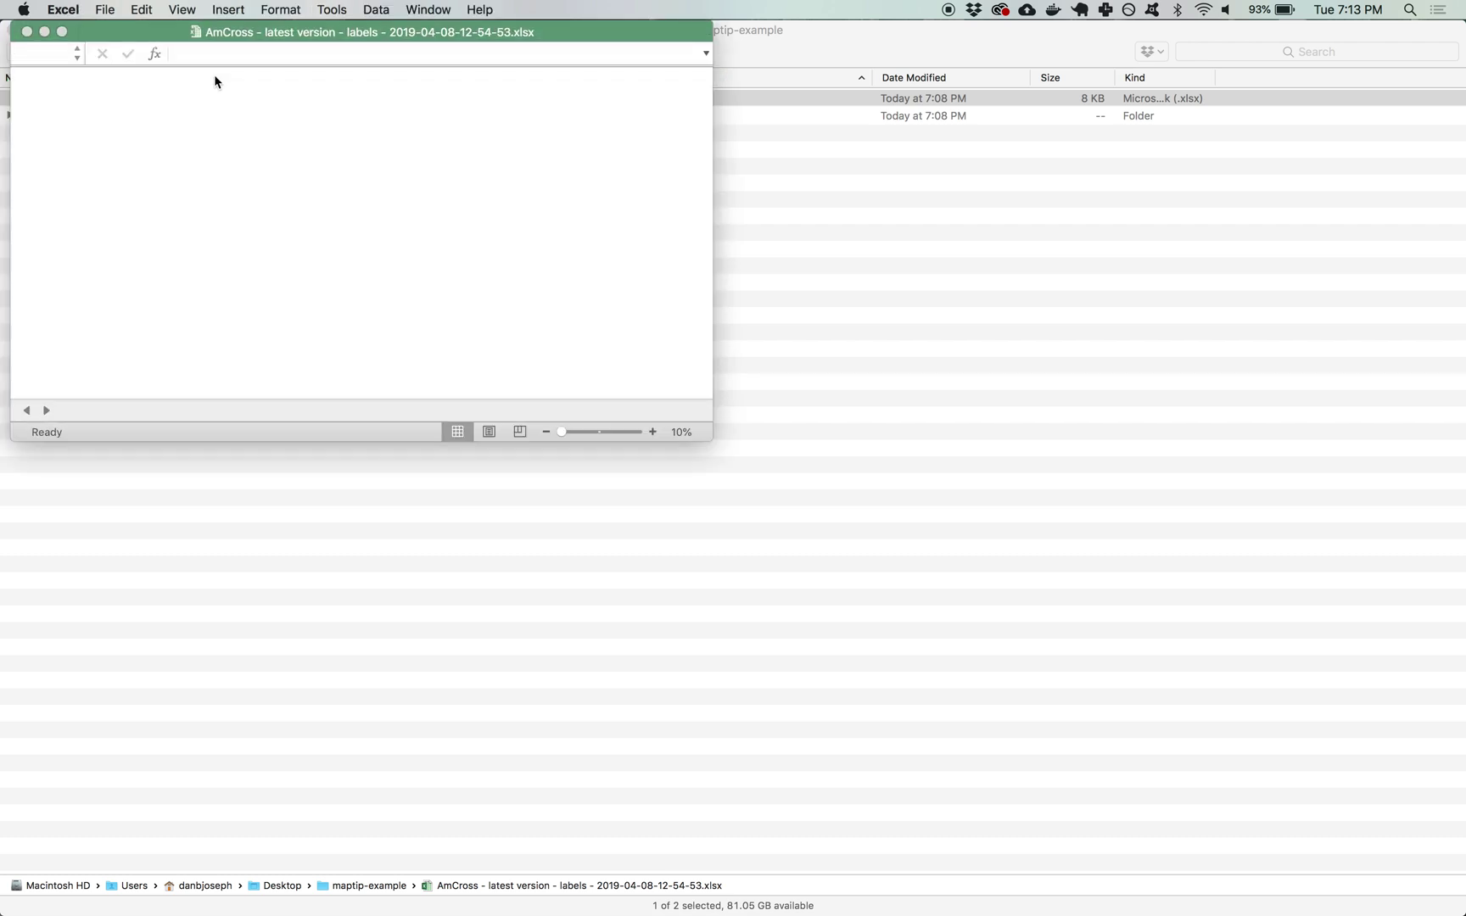
{"action": "left_click", "coordinate": [109, 9]}
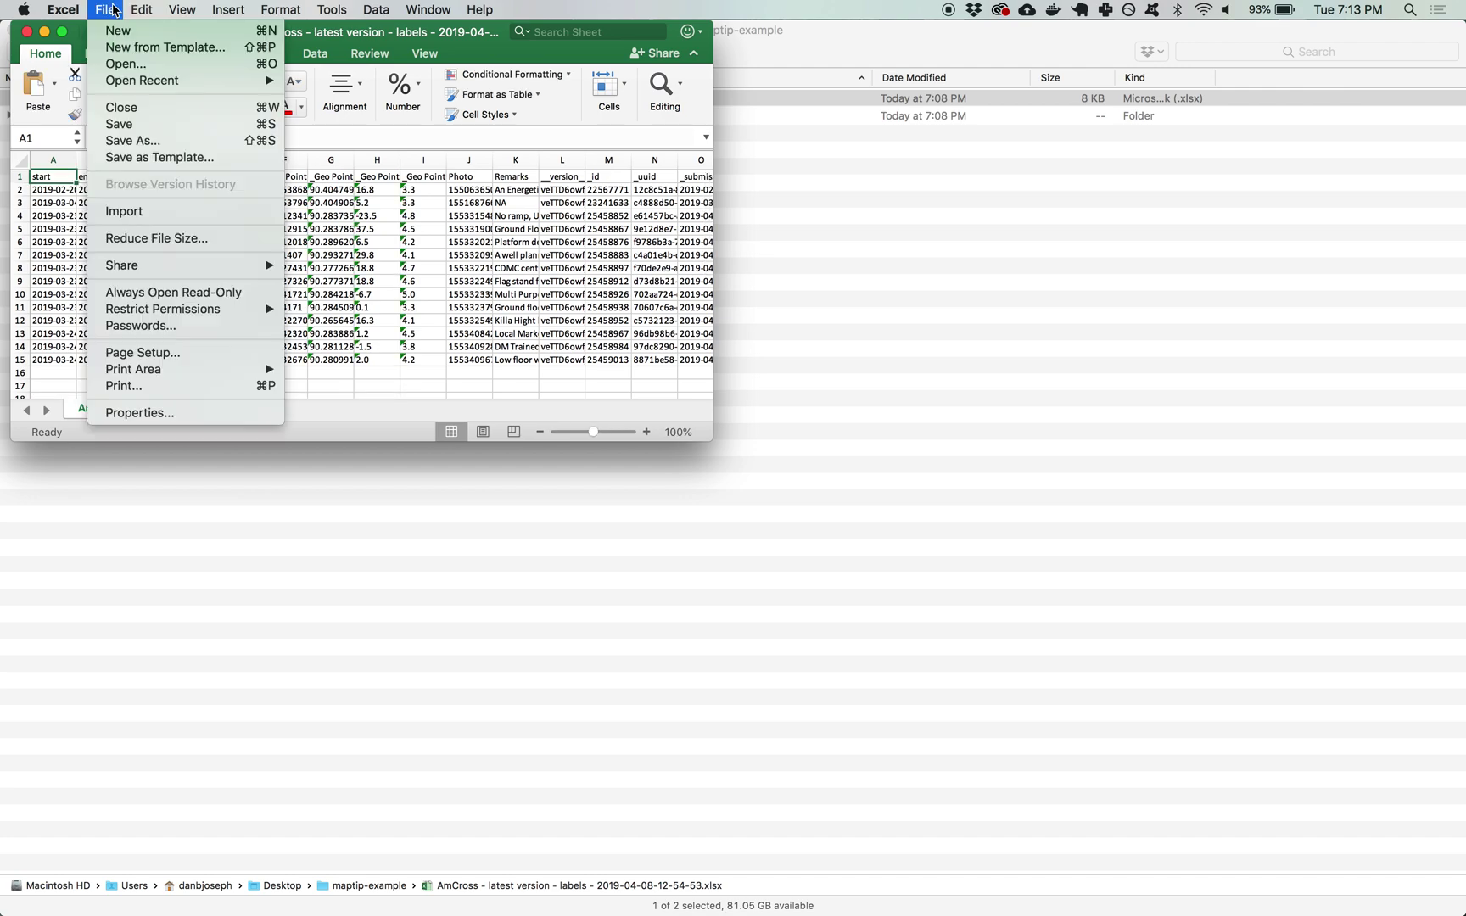
{"action": "left_click", "coordinate": [147, 142]}
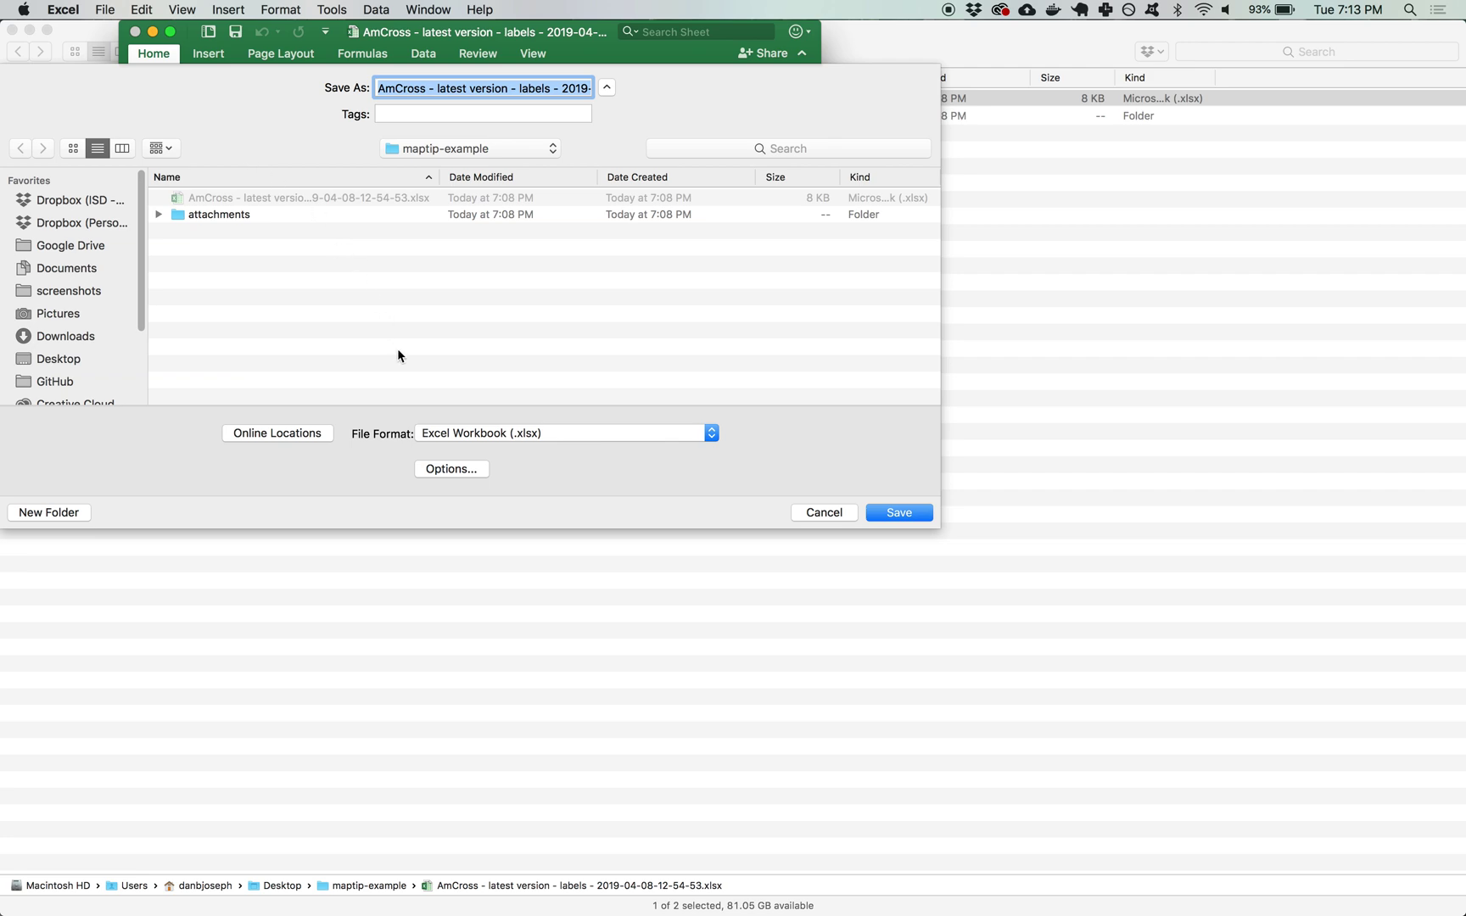
{"action": "left_click", "coordinate": [468, 434]}
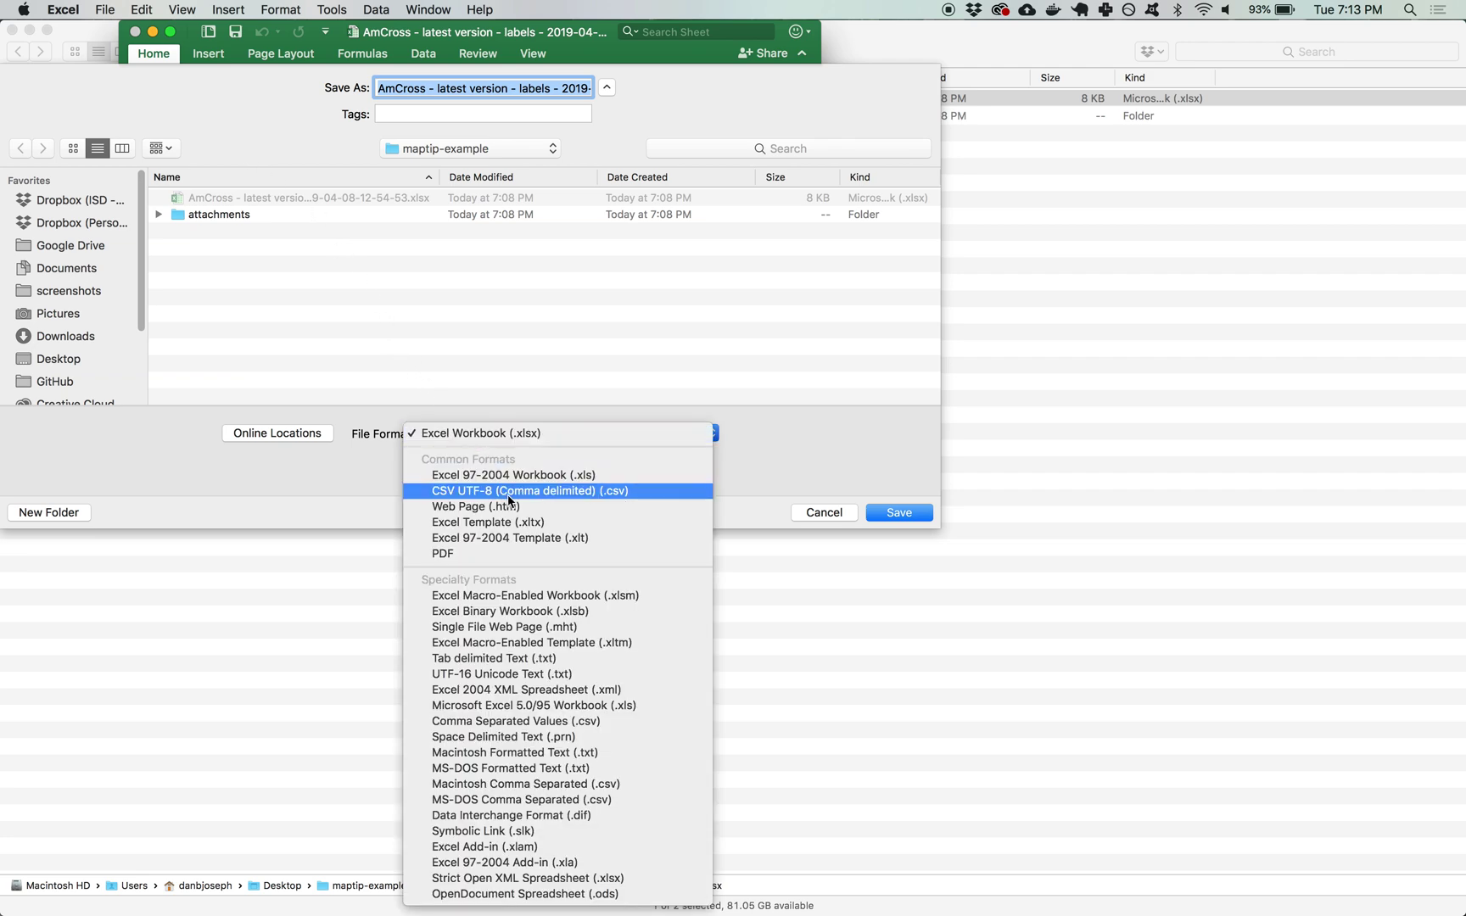
{"action": "left_click", "coordinate": [602, 491]}
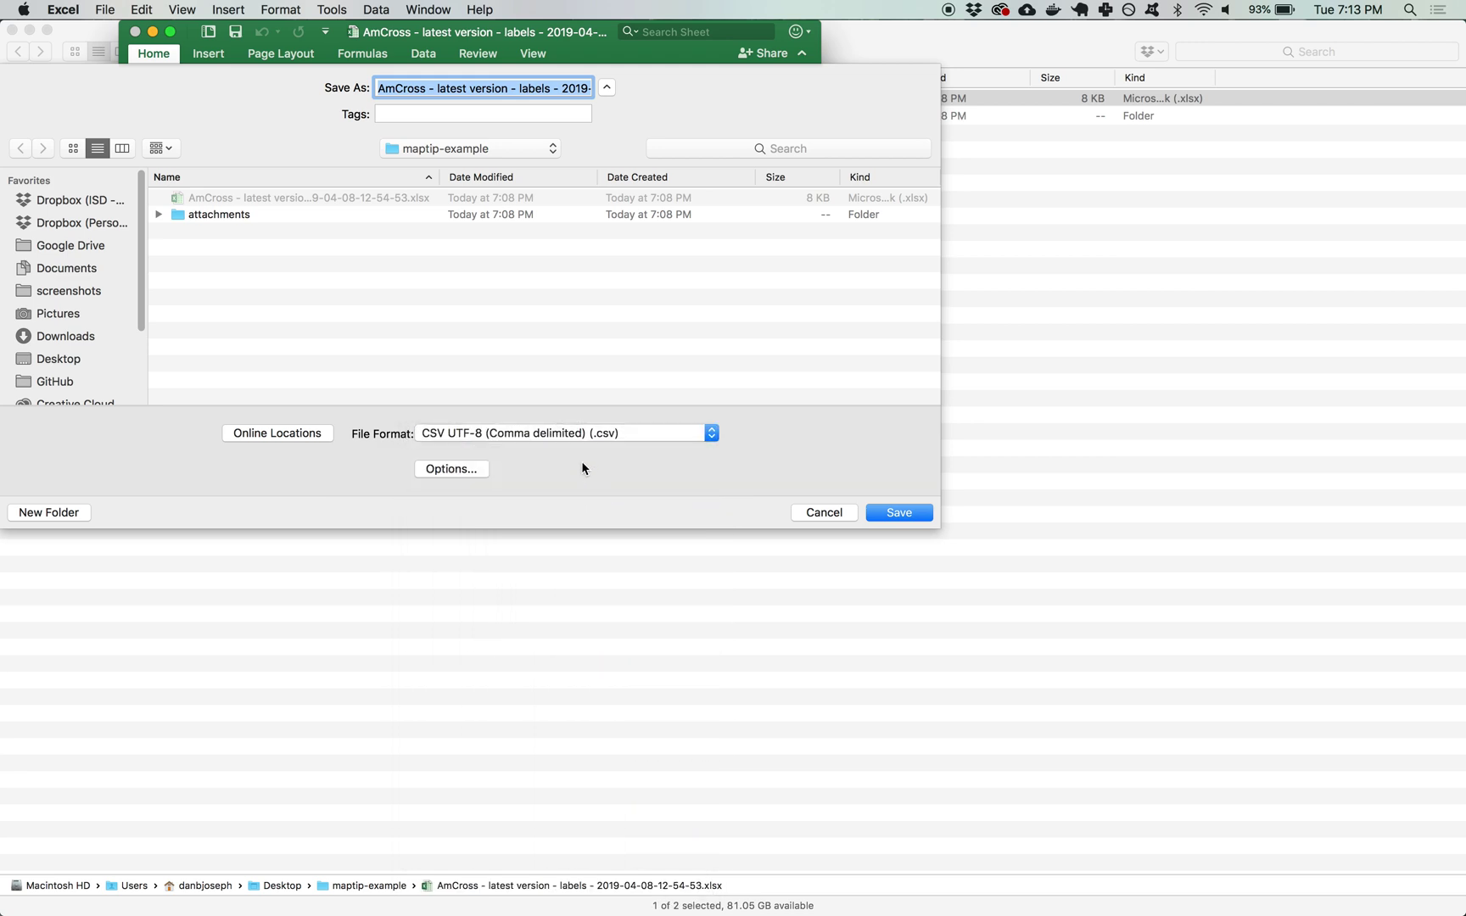
{"action": "left_click", "coordinate": [874, 510]}
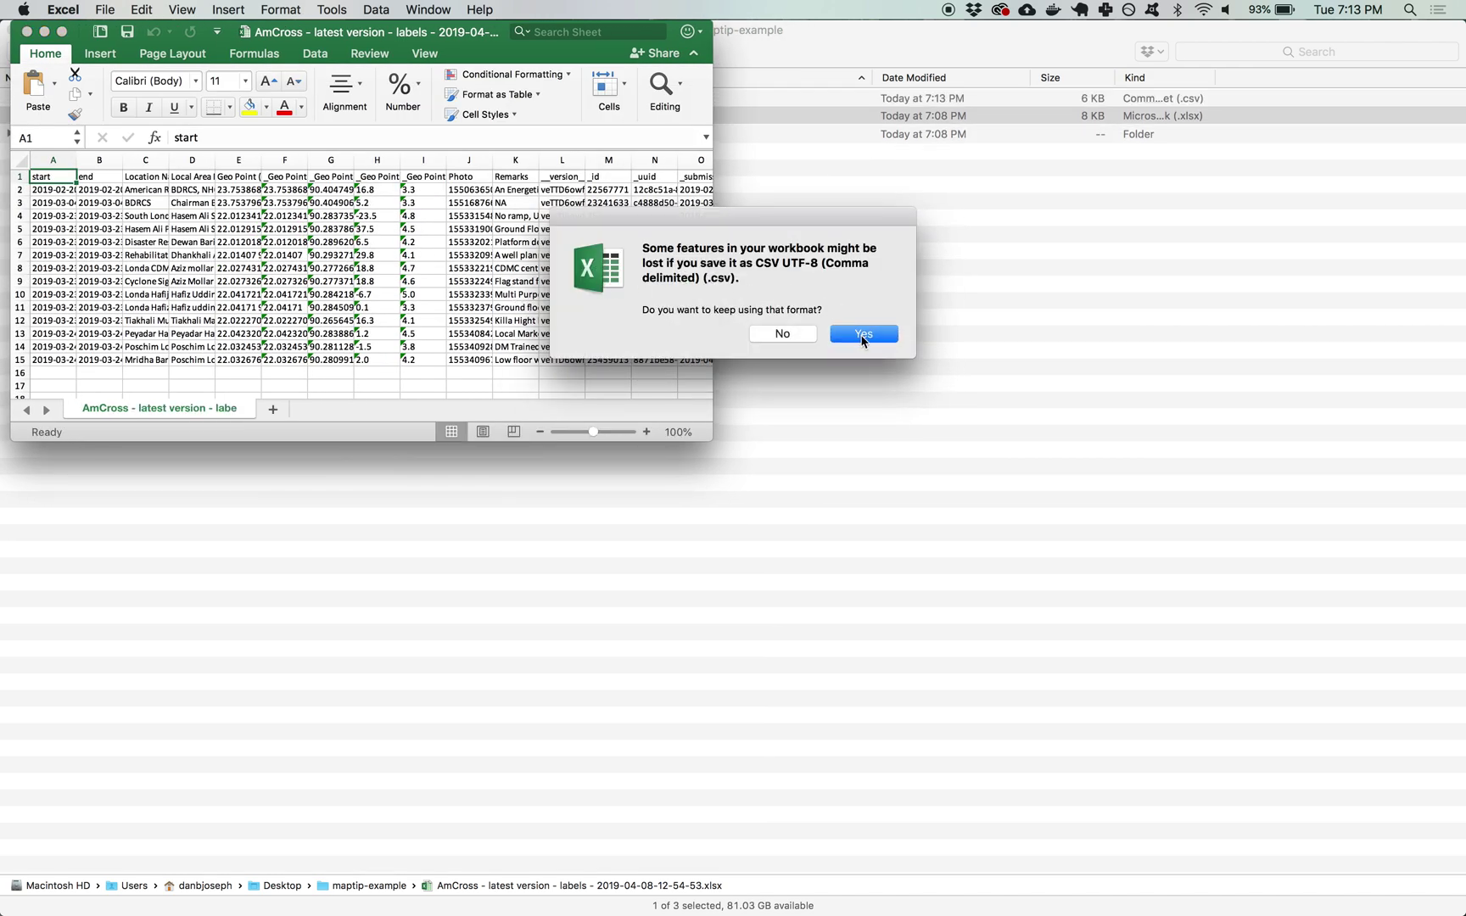
{"action": "left_click", "coordinate": [863, 336]}
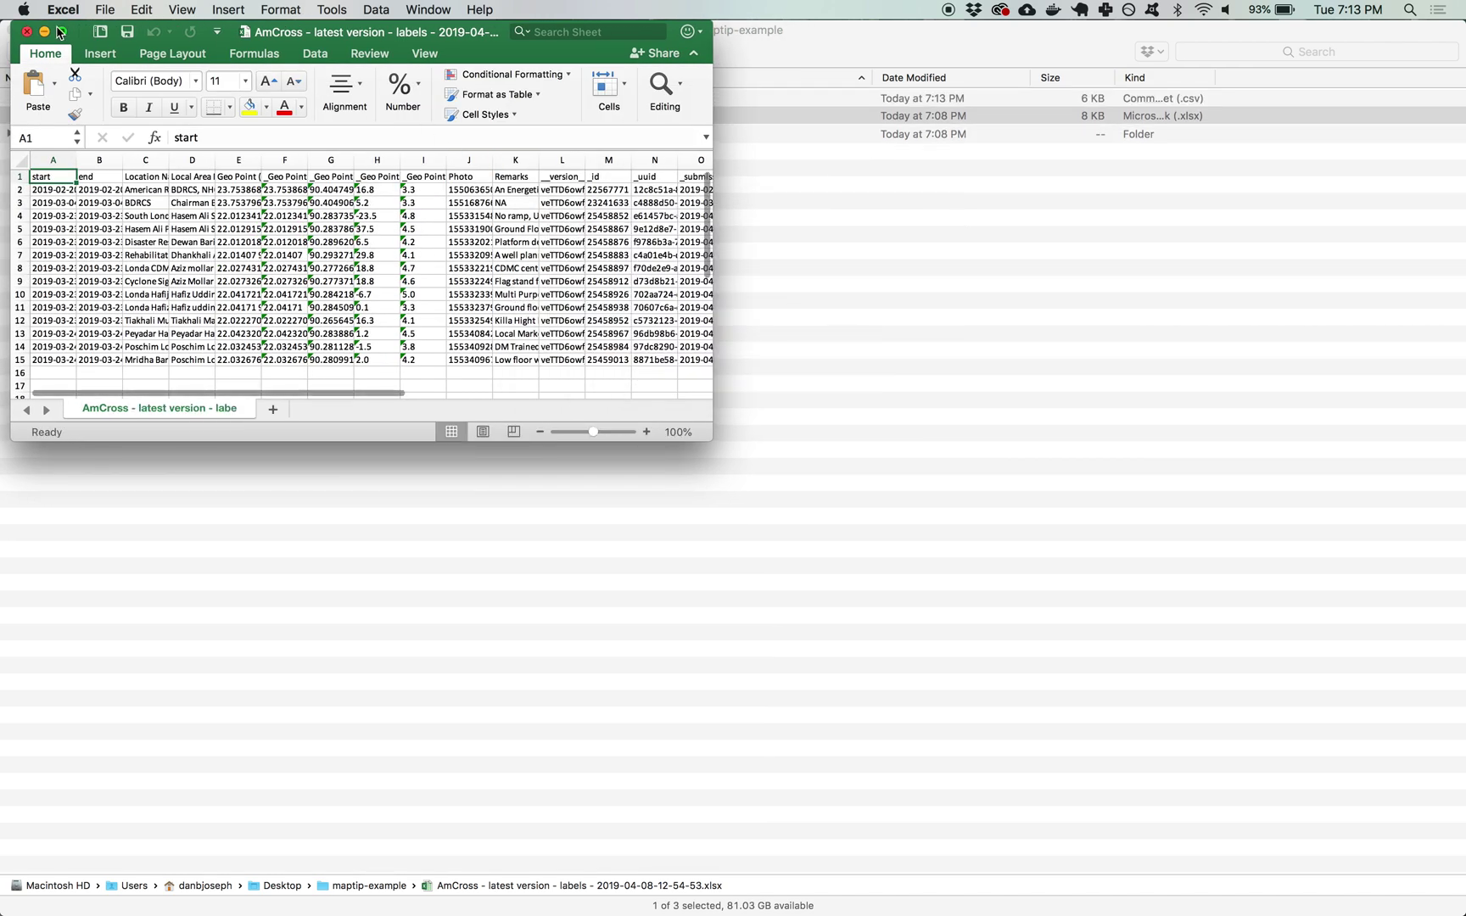
Close the workbook and inspect the photo subfolders inside attachments, then collapse them.
{"action": "left_click", "coordinate": [28, 34]}
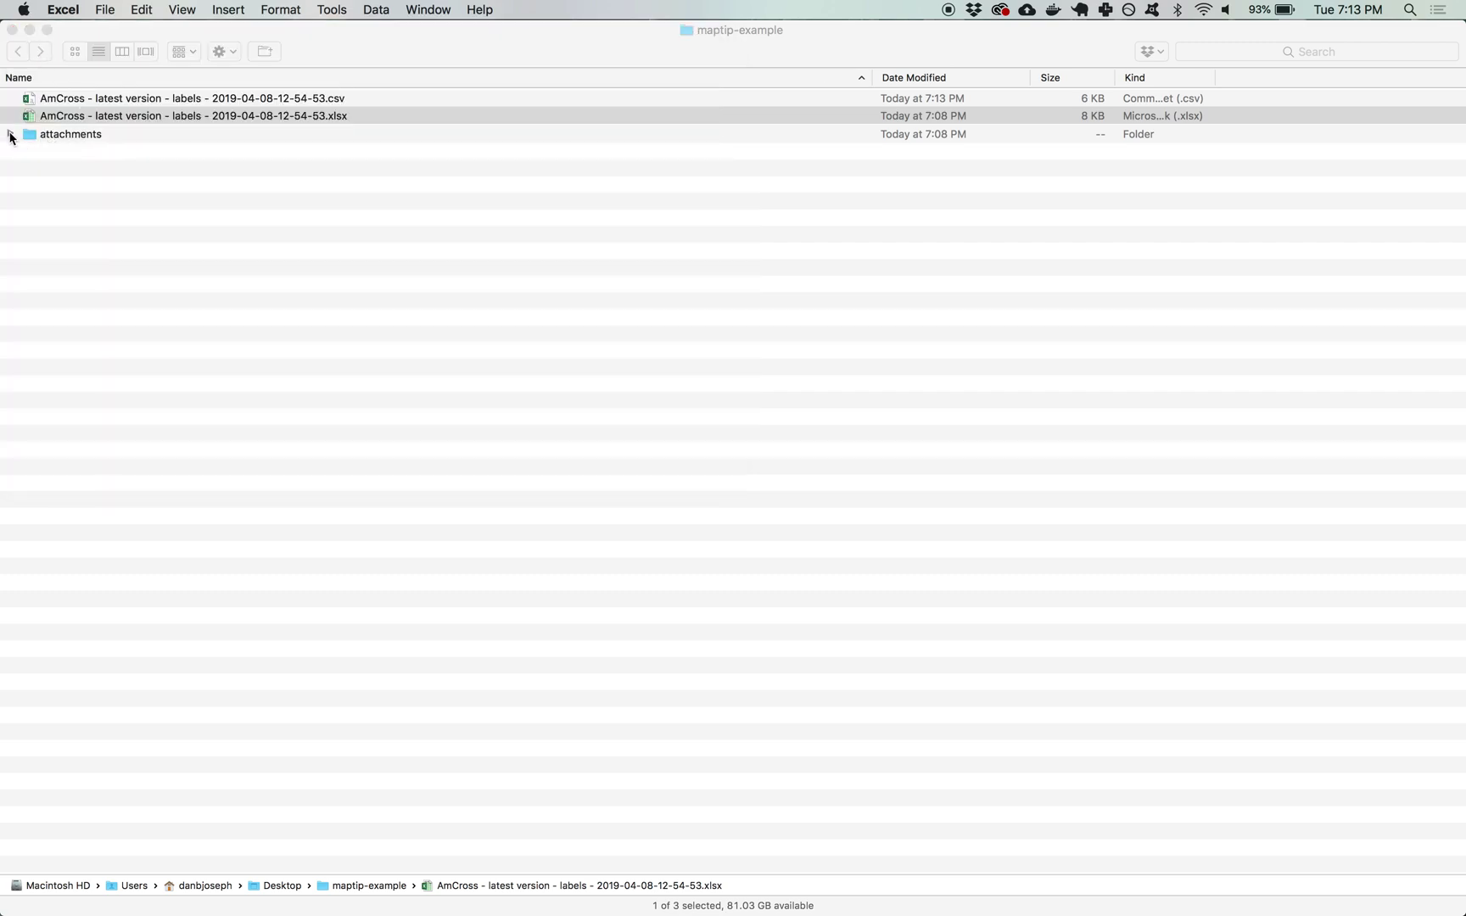
{"action": "left_click", "coordinate": [11, 136]}
{"action": "left_click", "coordinate": [11, 136]}
{"action": "left_click", "coordinate": [29, 152]}
{"action": "left_click", "coordinate": [48, 168]}
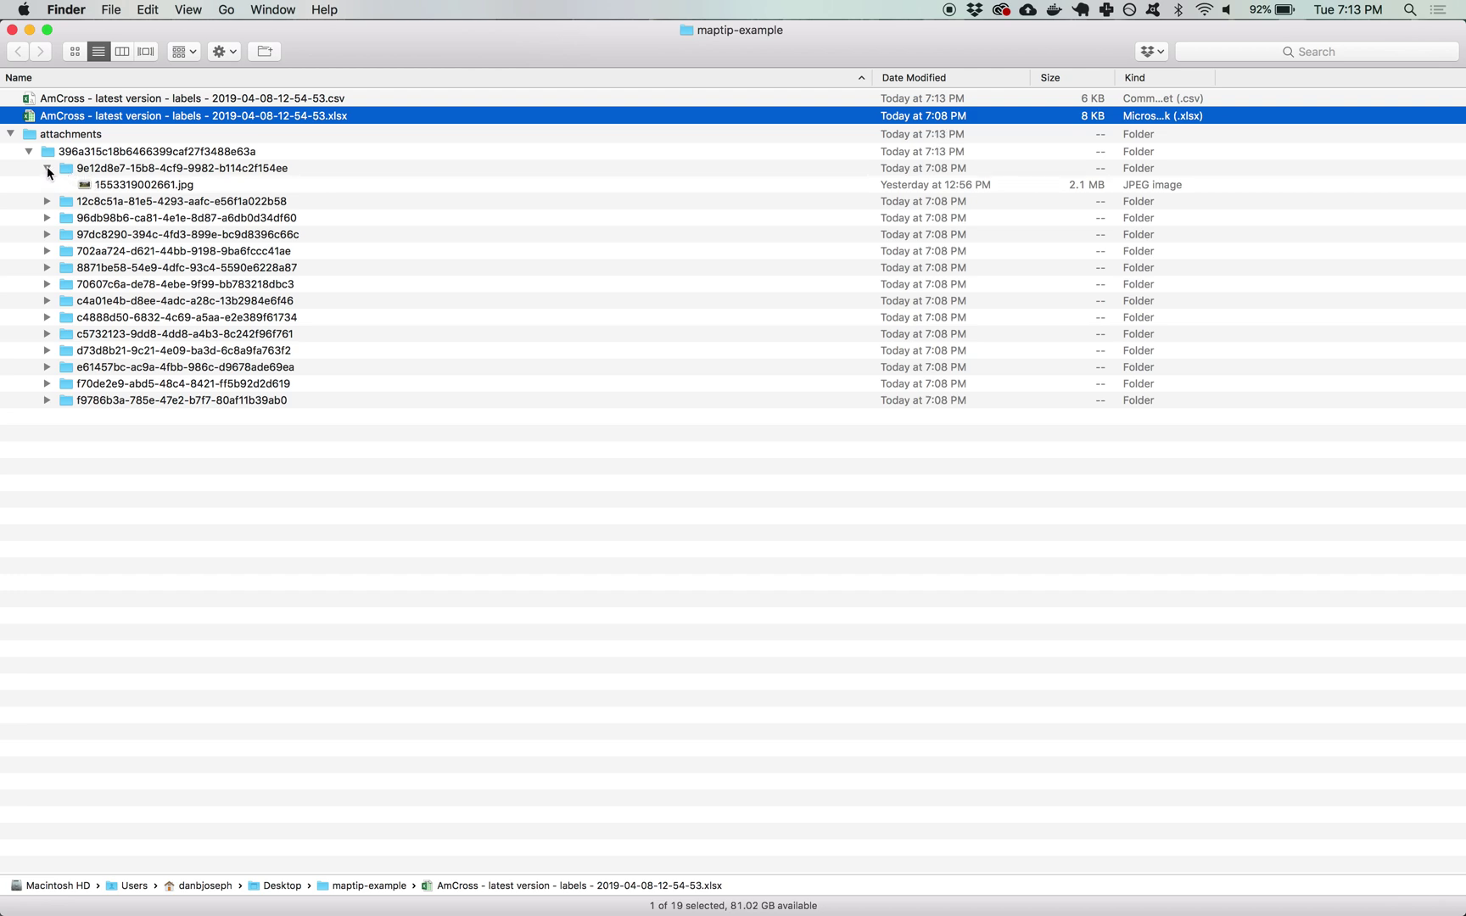
{"action": "left_click", "coordinate": [48, 171]}
{"action": "left_click", "coordinate": [28, 151]}
{"action": "left_click", "coordinate": [11, 134]}
Create a new folder named 'images' in maptip-example.
{"action": "left_click", "coordinate": [264, 50]}
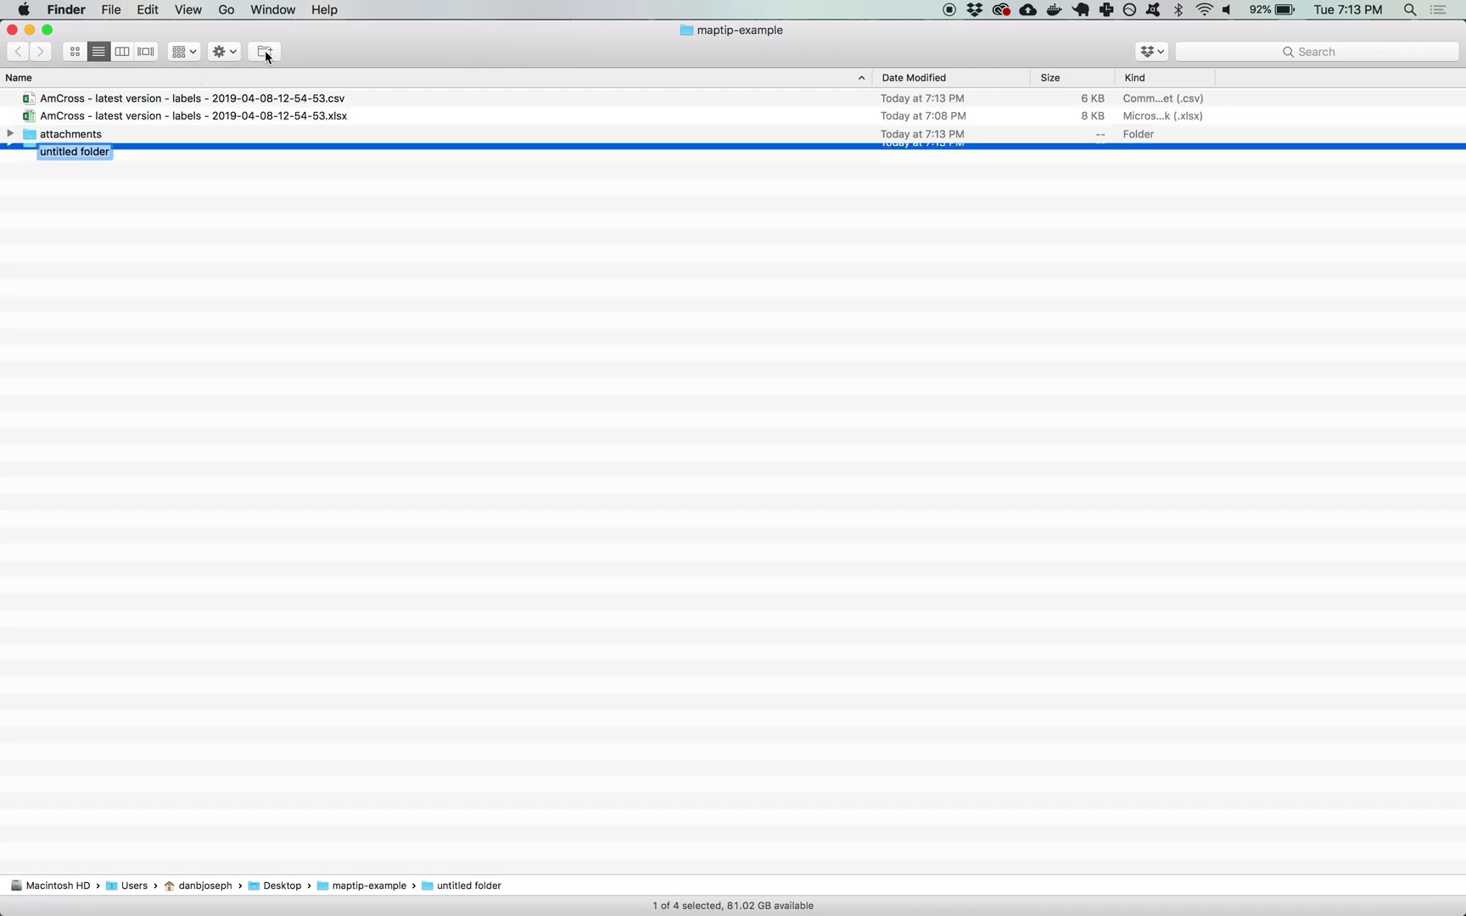
{"action": "type", "text": "images"}
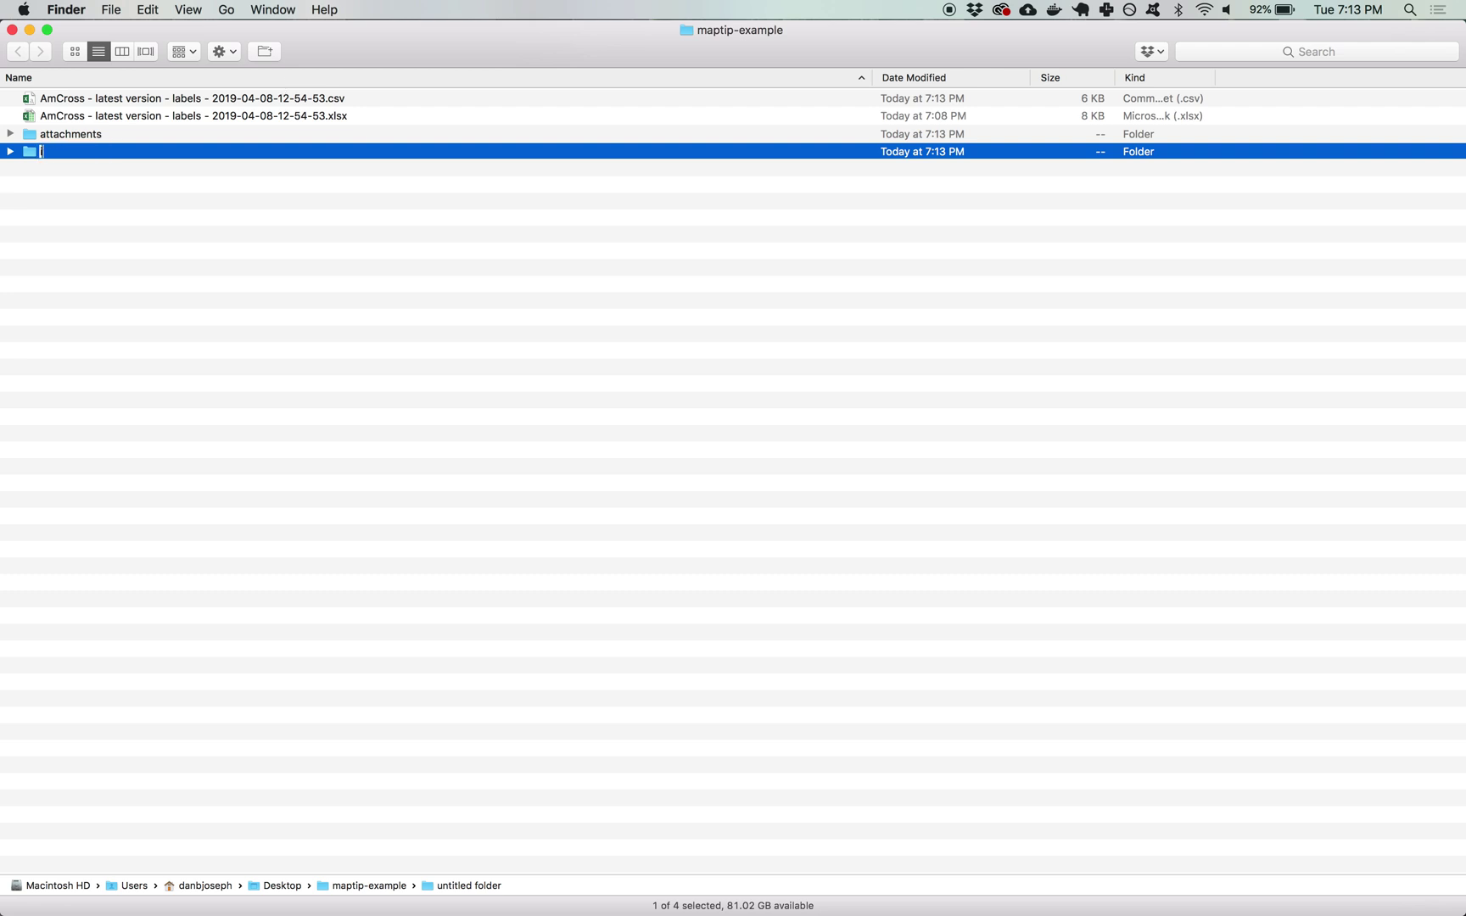
{"action": "key", "text": "Return"}
Search attachments for '.jpg' and copy all 14 JPEG photos.
{"action": "left_click", "coordinate": [94, 136]}
{"action": "double_click", "coordinate": [94, 136]}
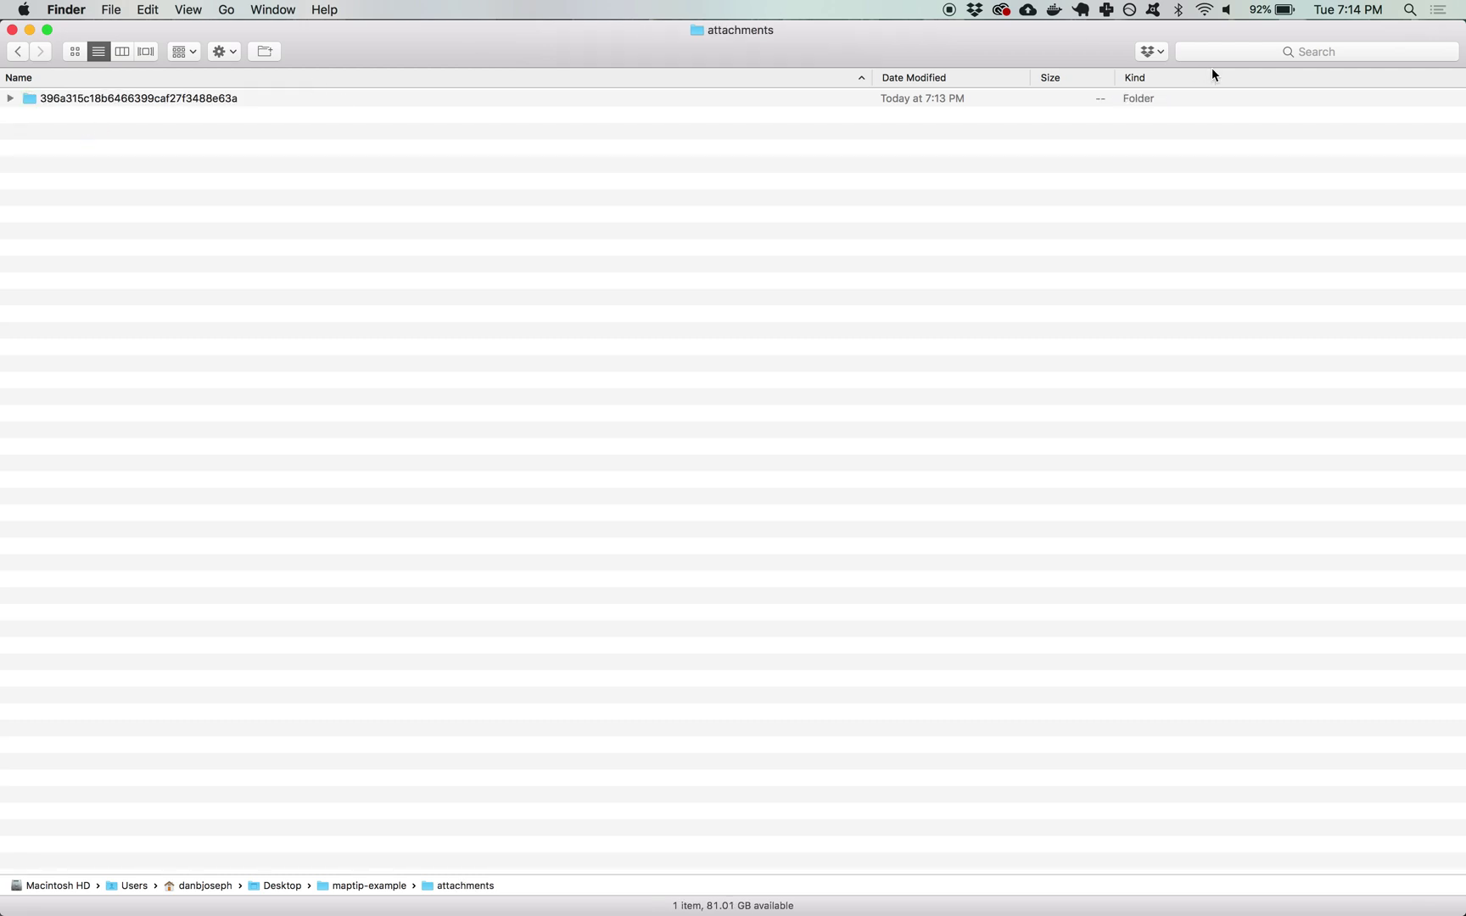
{"action": "left_click", "coordinate": [1261, 59]}
{"action": "type", "text": ".jpg"}
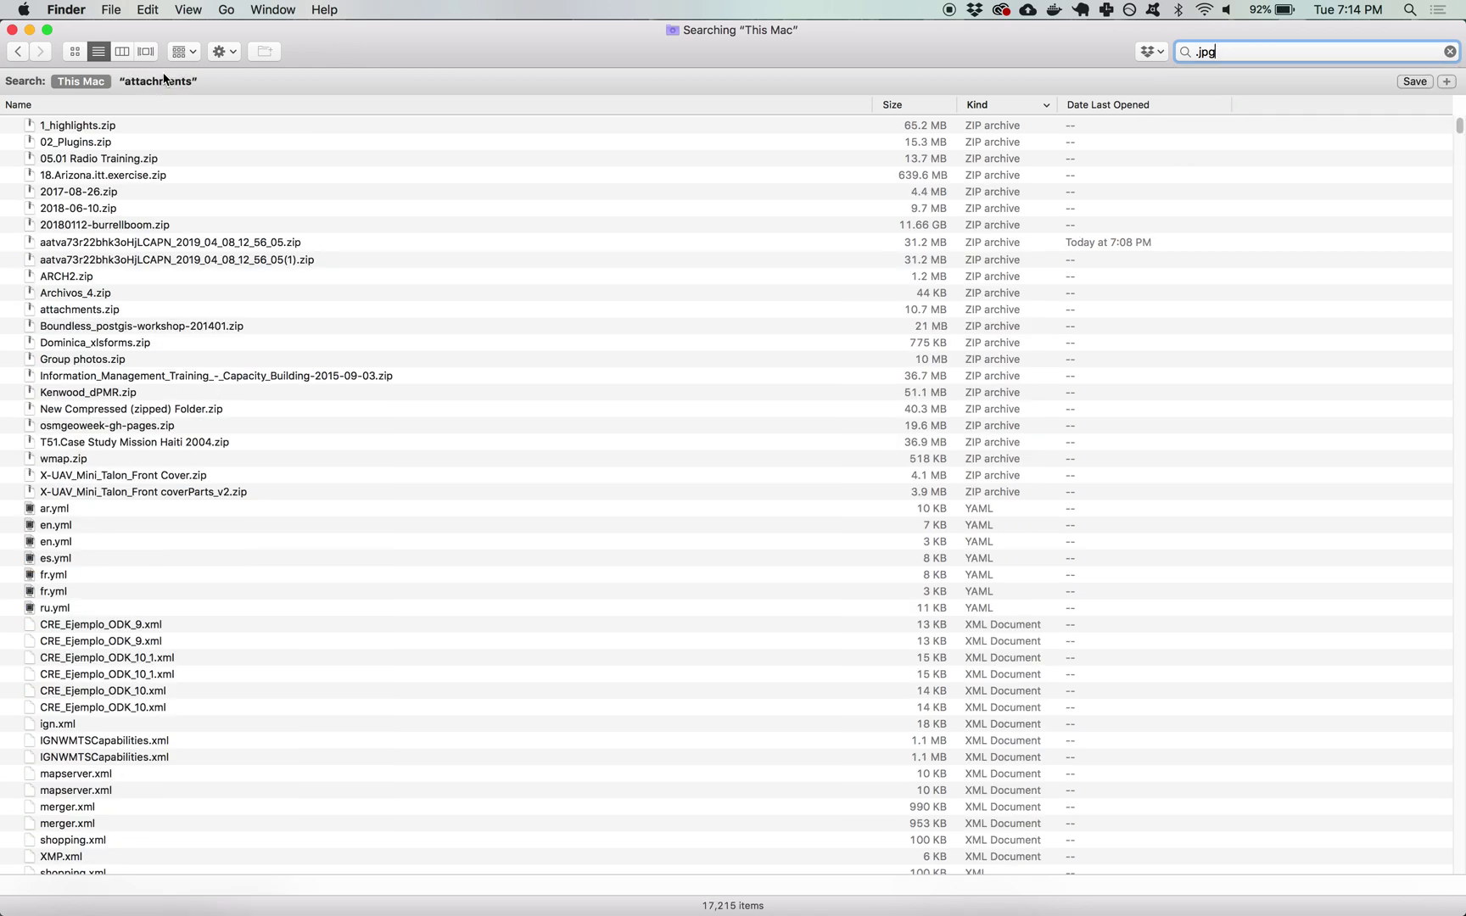
{"action": "left_click", "coordinate": [165, 79]}
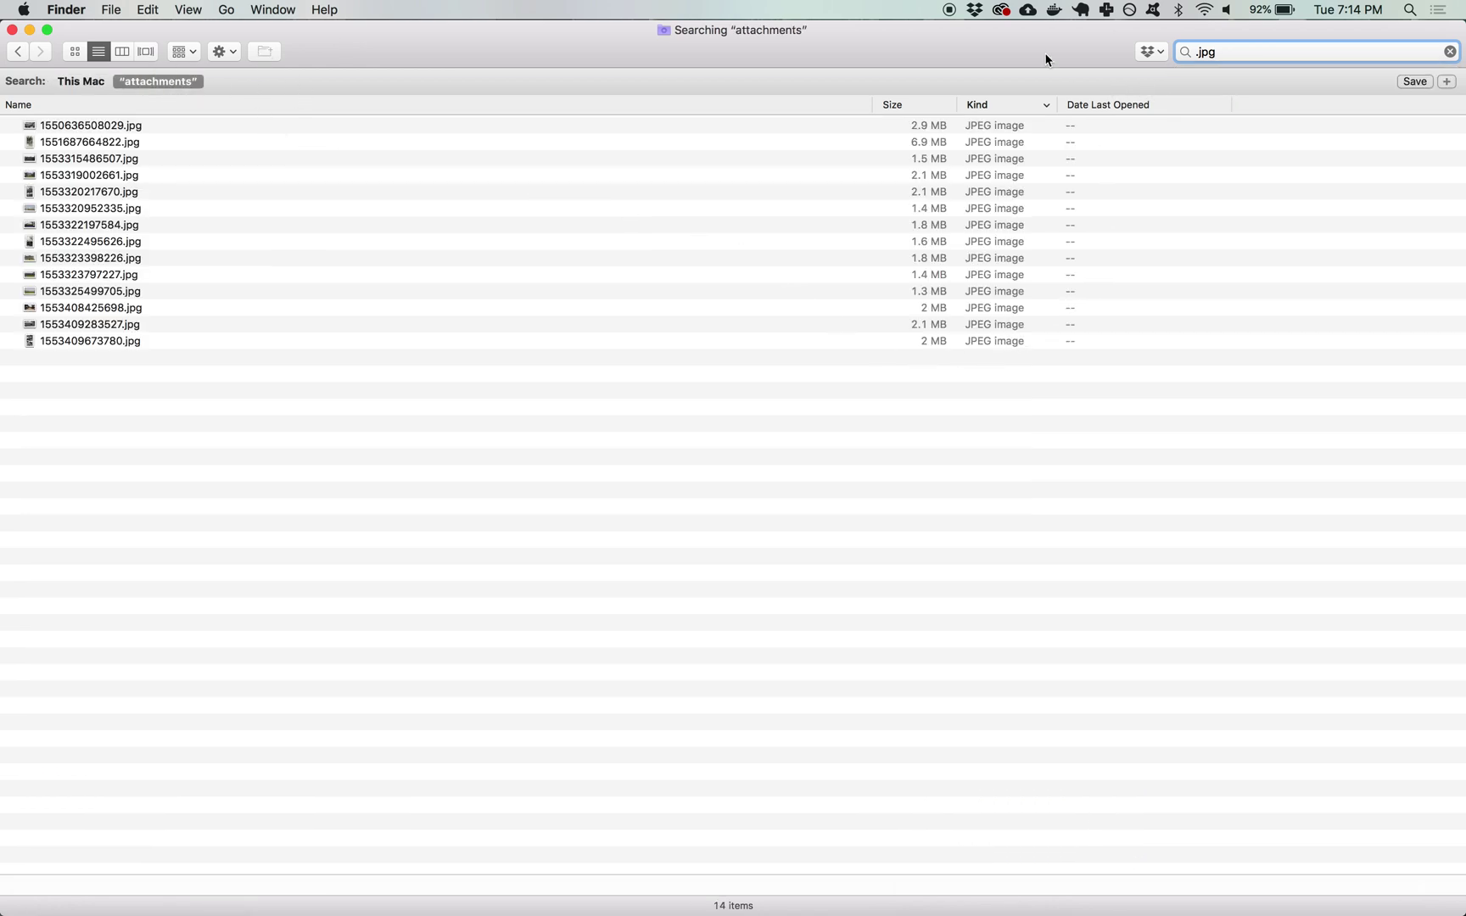
{"action": "left_click_drag", "start_coordinate": [86, 458], "coordinate": [97, 123]}
{"action": "right_click", "coordinate": [102, 164]}
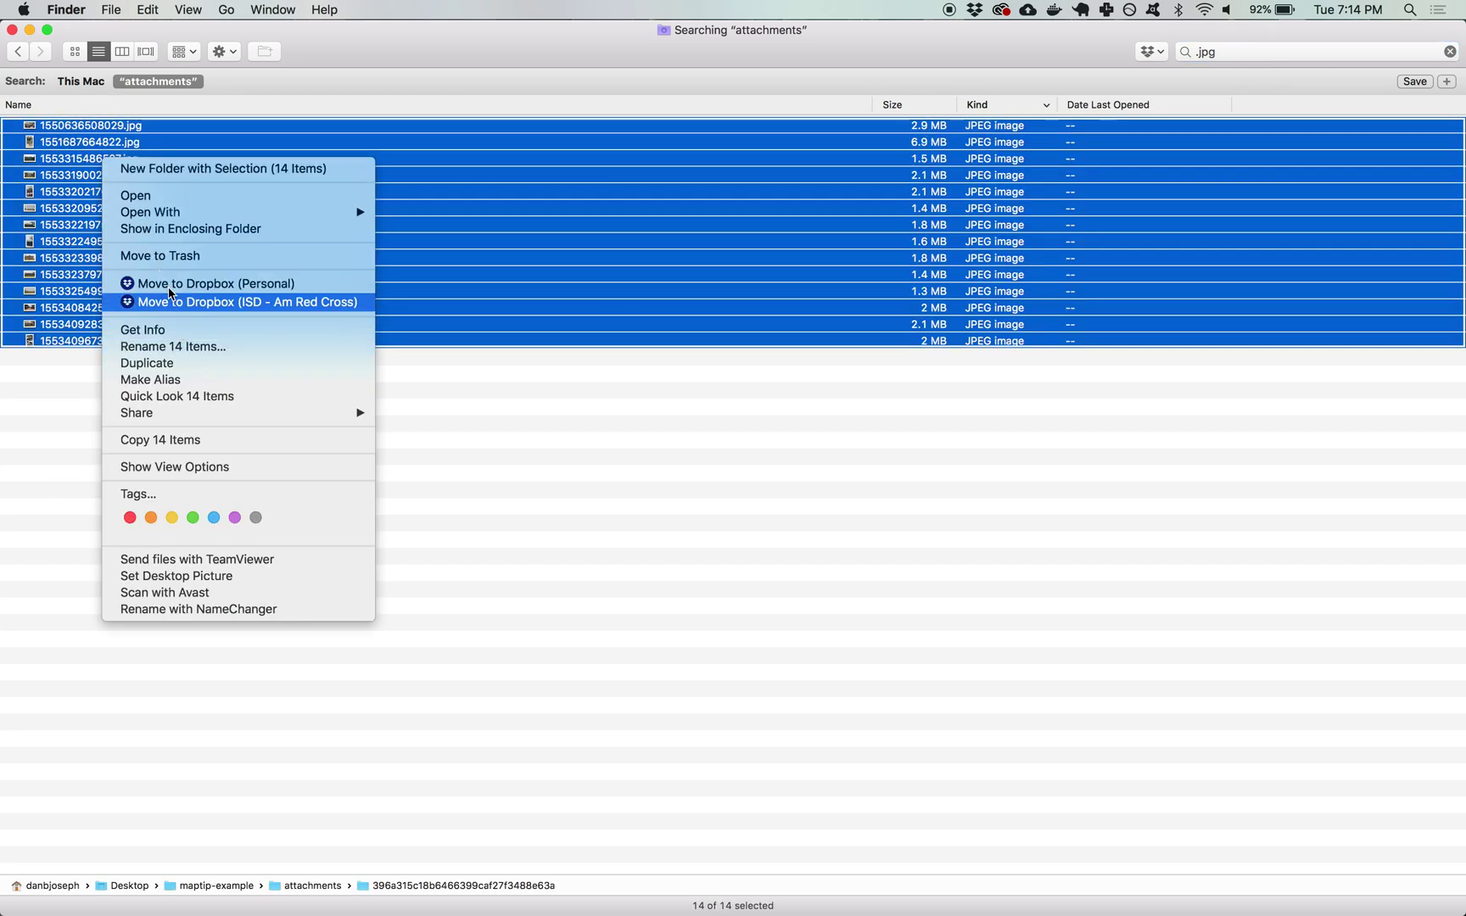
{"action": "left_click", "coordinate": [184, 438]}
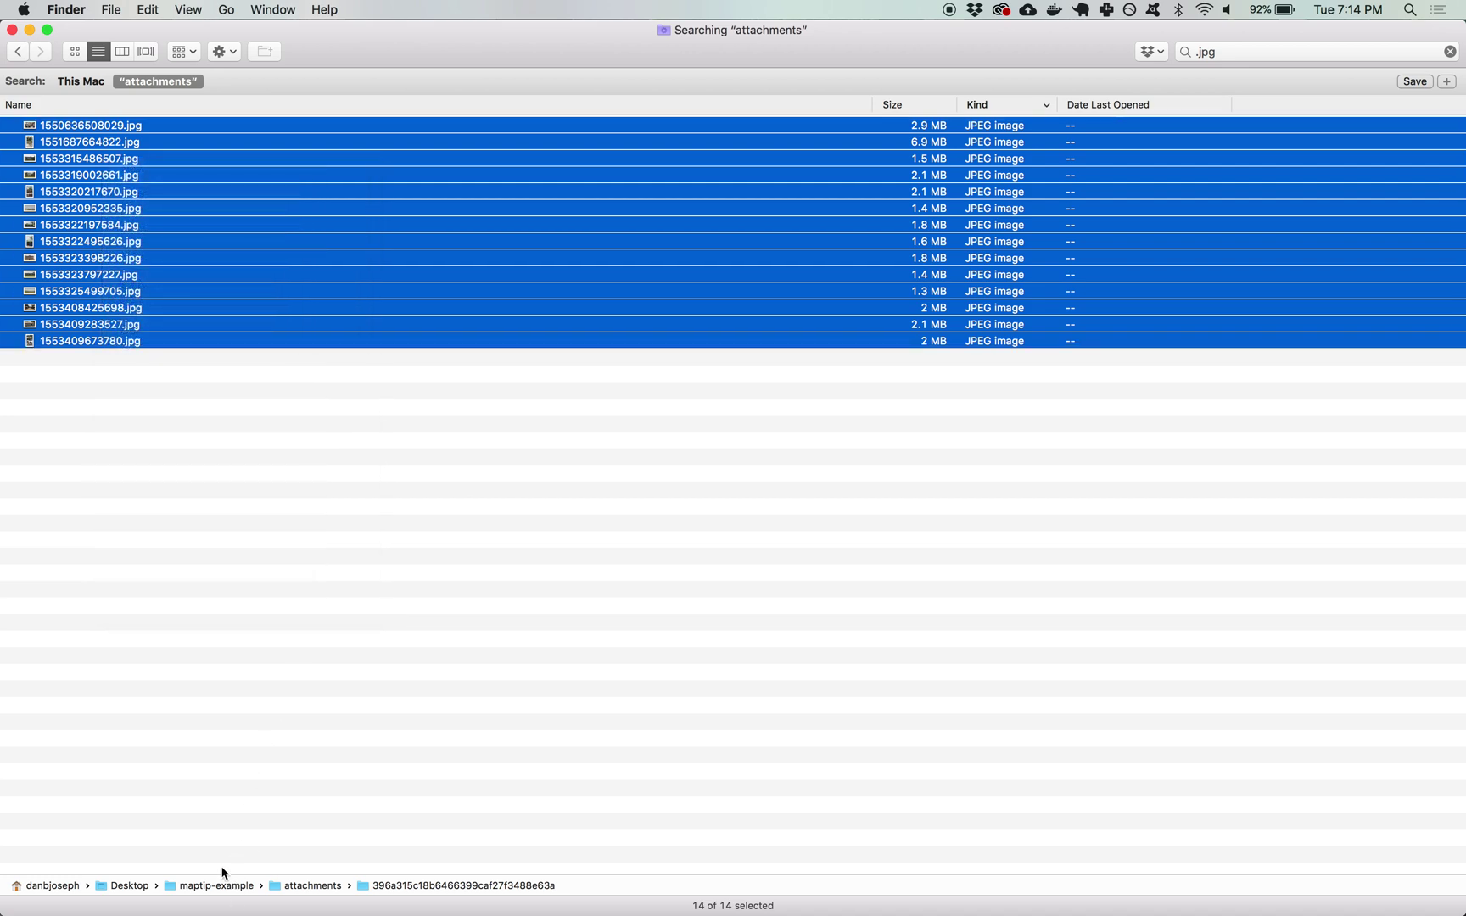
Paste the 14 photos into the images folder.
{"action": "double_click", "coordinate": [217, 885]}
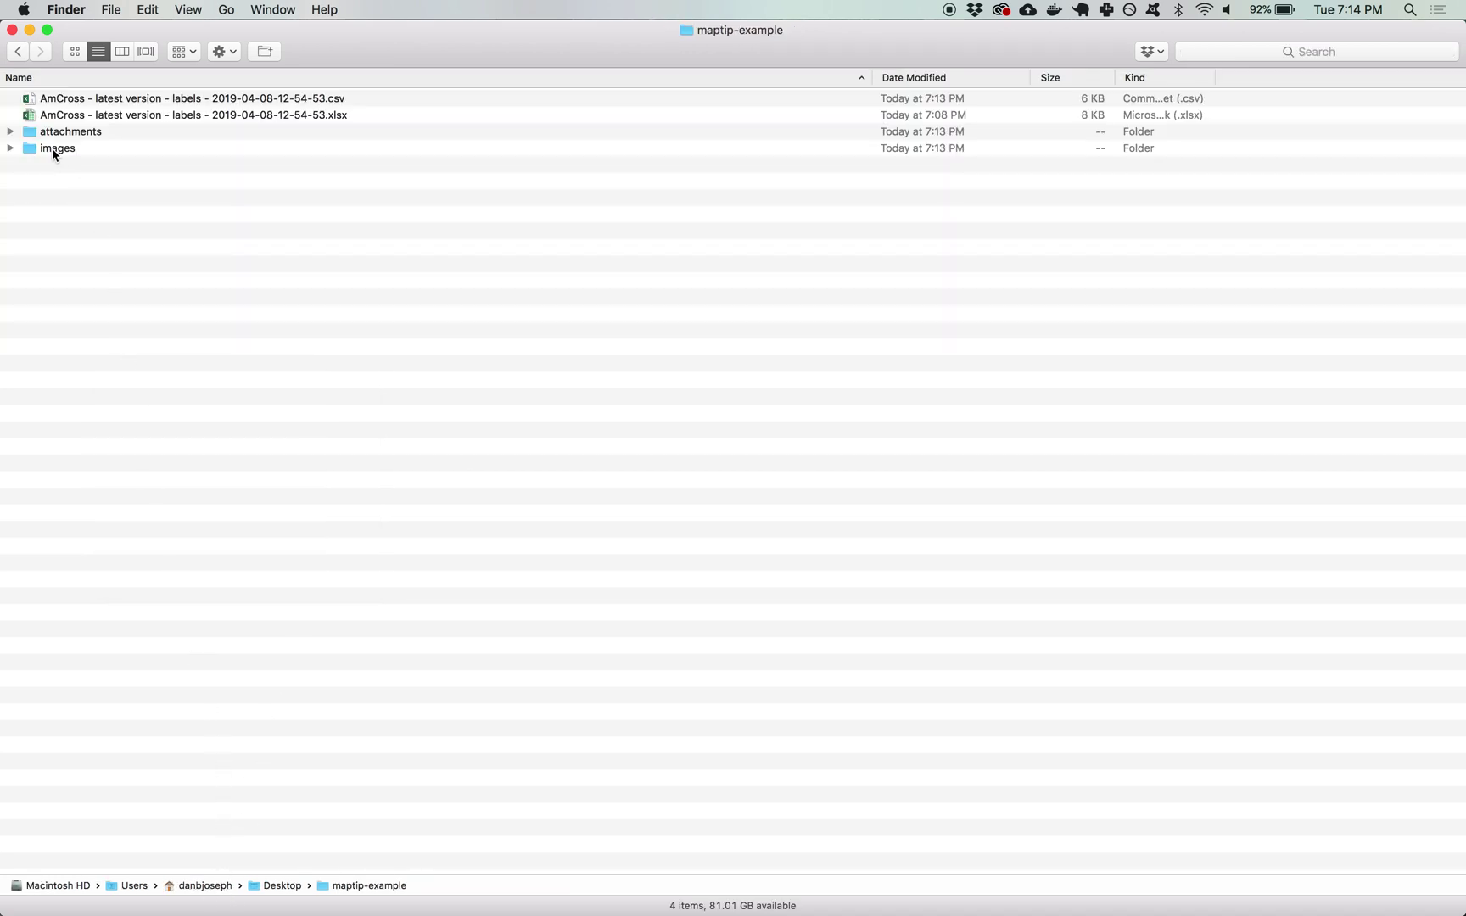
{"action": "double_click", "coordinate": [51, 149]}
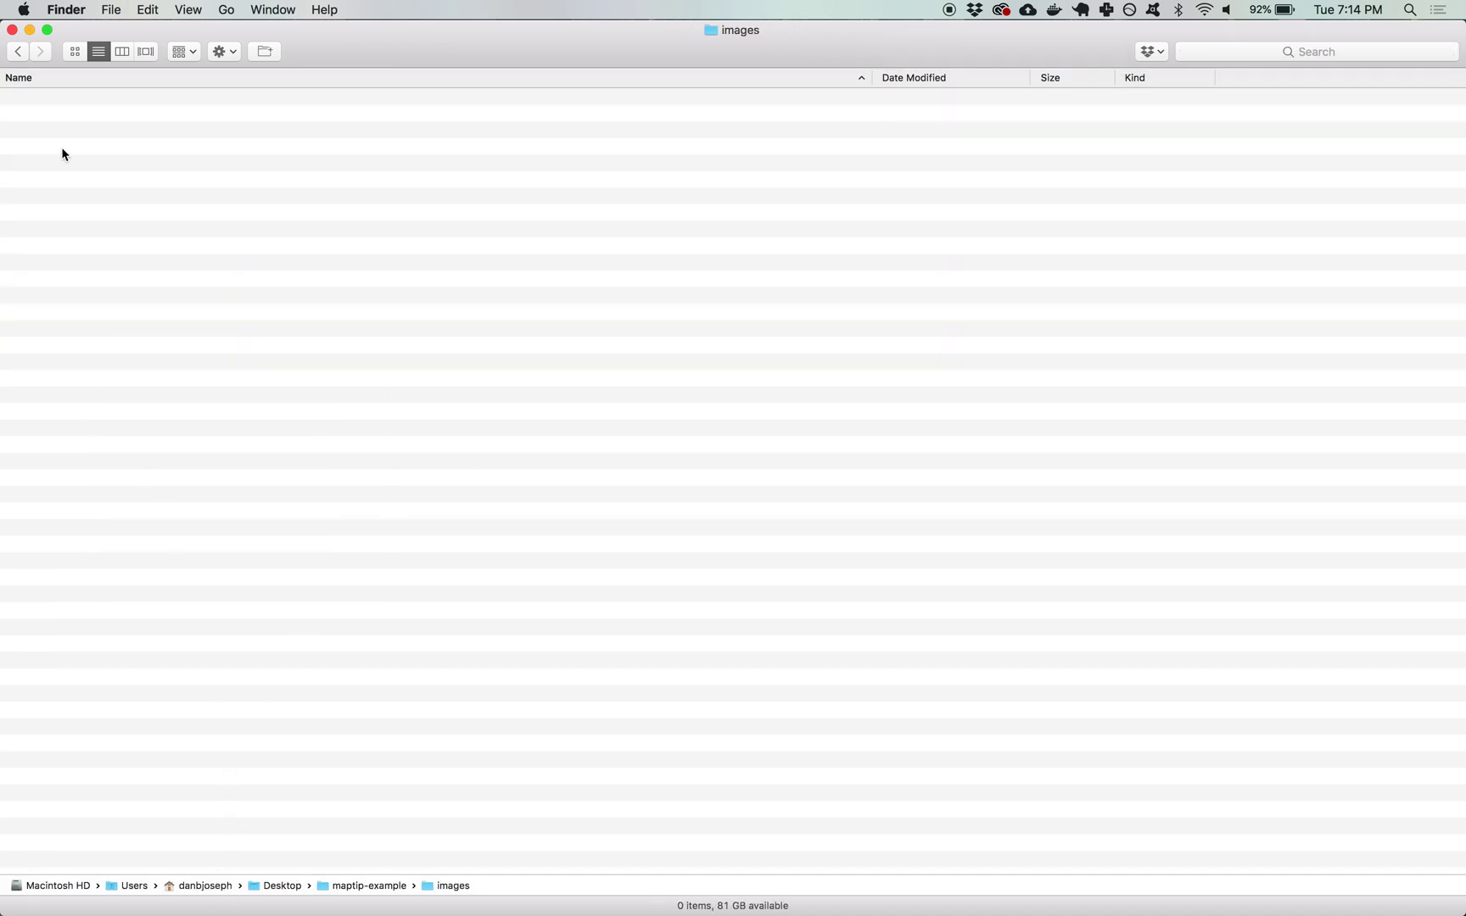
{"action": "right_click", "coordinate": [109, 182]}
{"action": "left_click", "coordinate": [167, 291]}
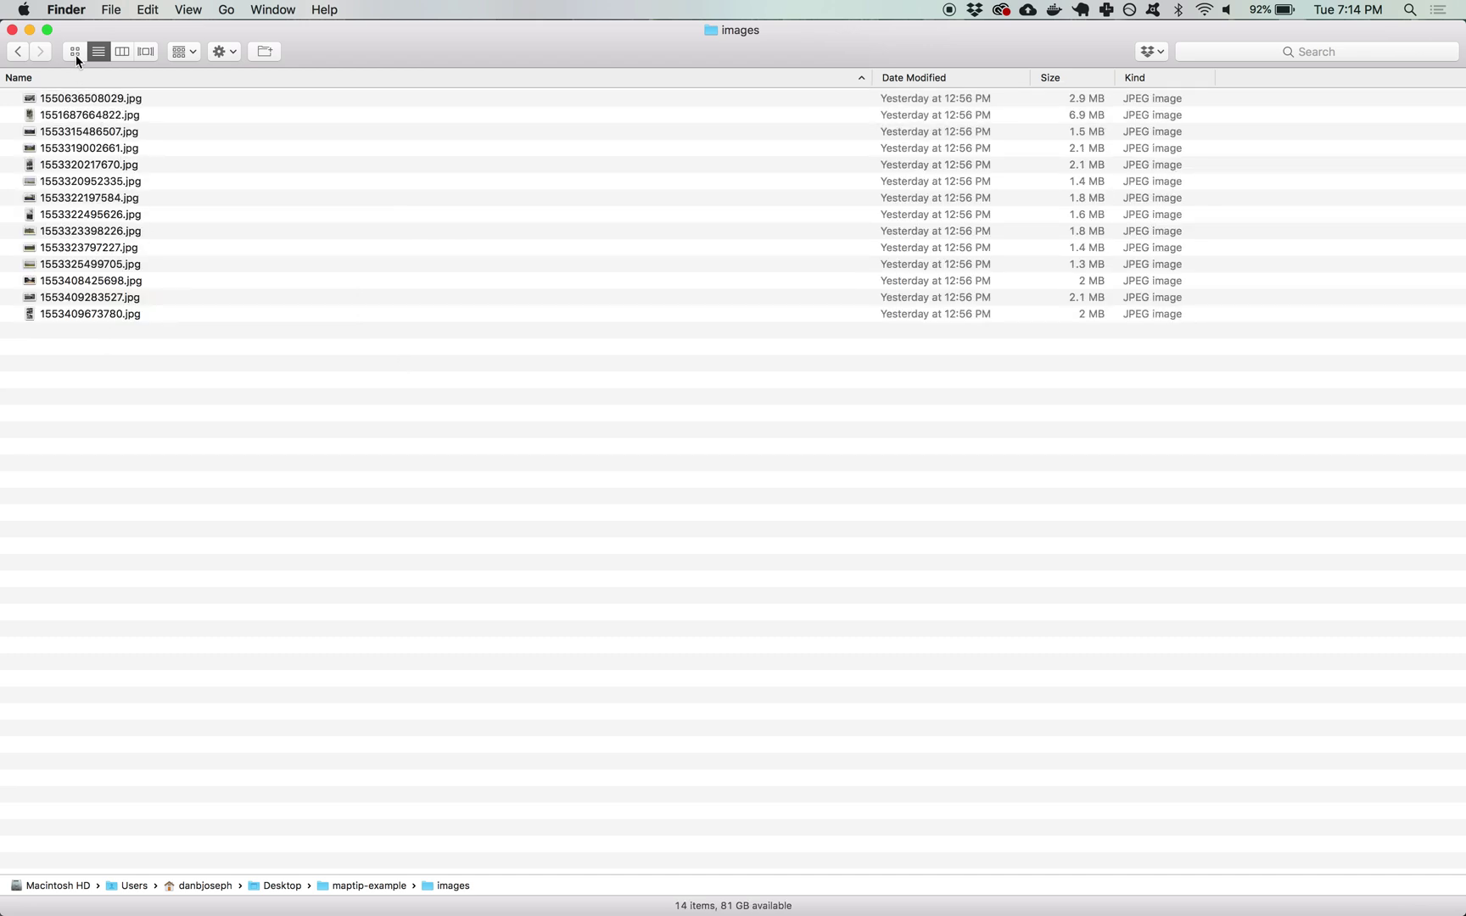
{"action": "double_click", "coordinate": [343, 887]}
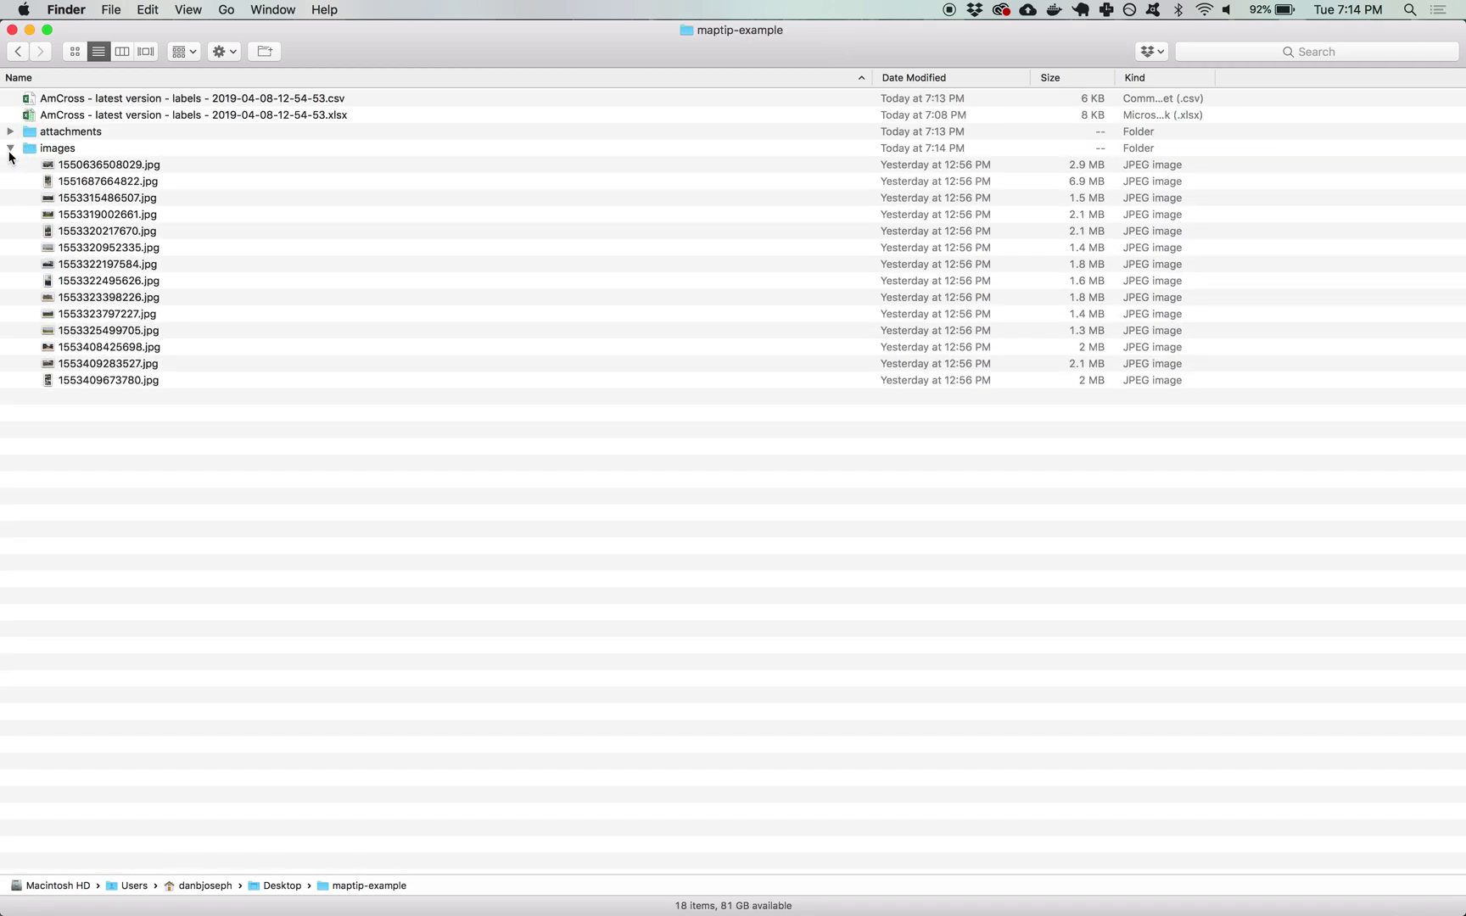
{"action": "left_click", "coordinate": [10, 149]}
Move the xlsx workbook and the attachments folder to the Trash.
{"action": "left_click", "coordinate": [46, 133]}
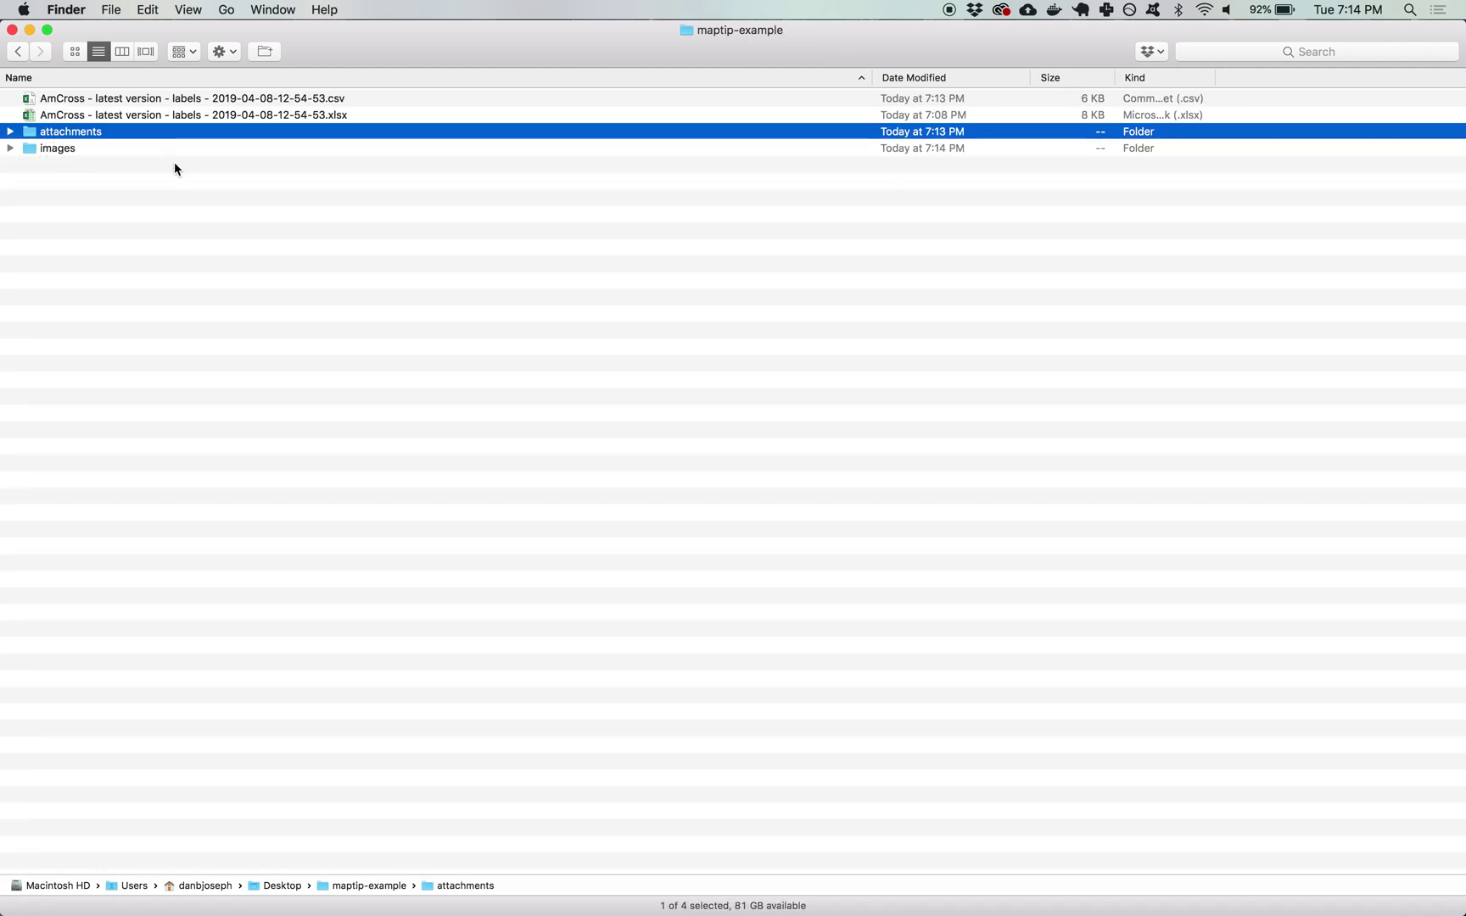
{"action": "left_click", "coordinate": [283, 118], "text": "shift"}
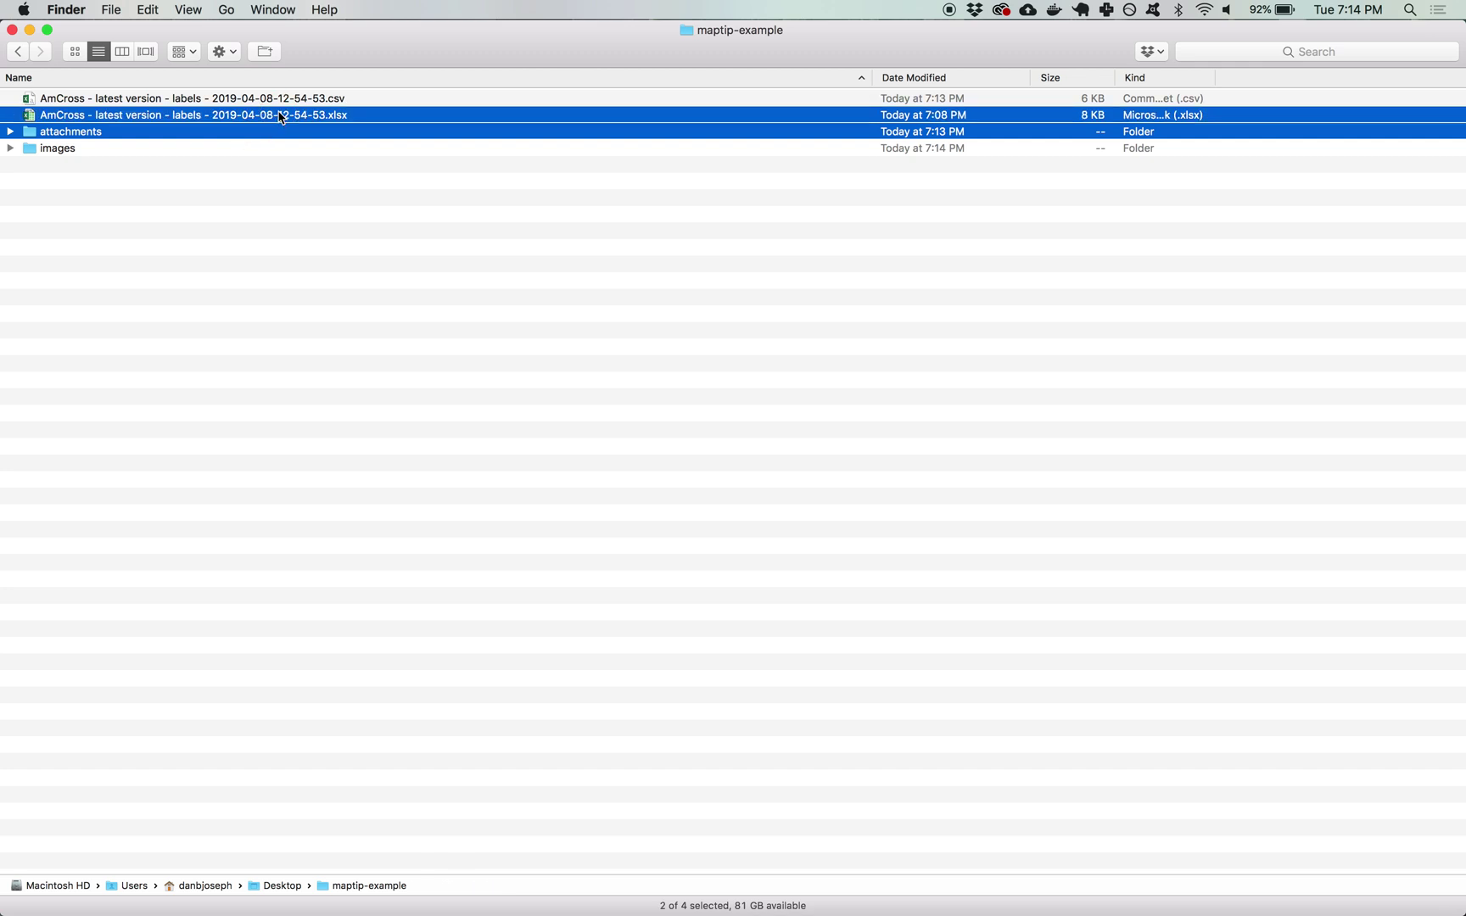
{"action": "right_click", "coordinate": [205, 113]}
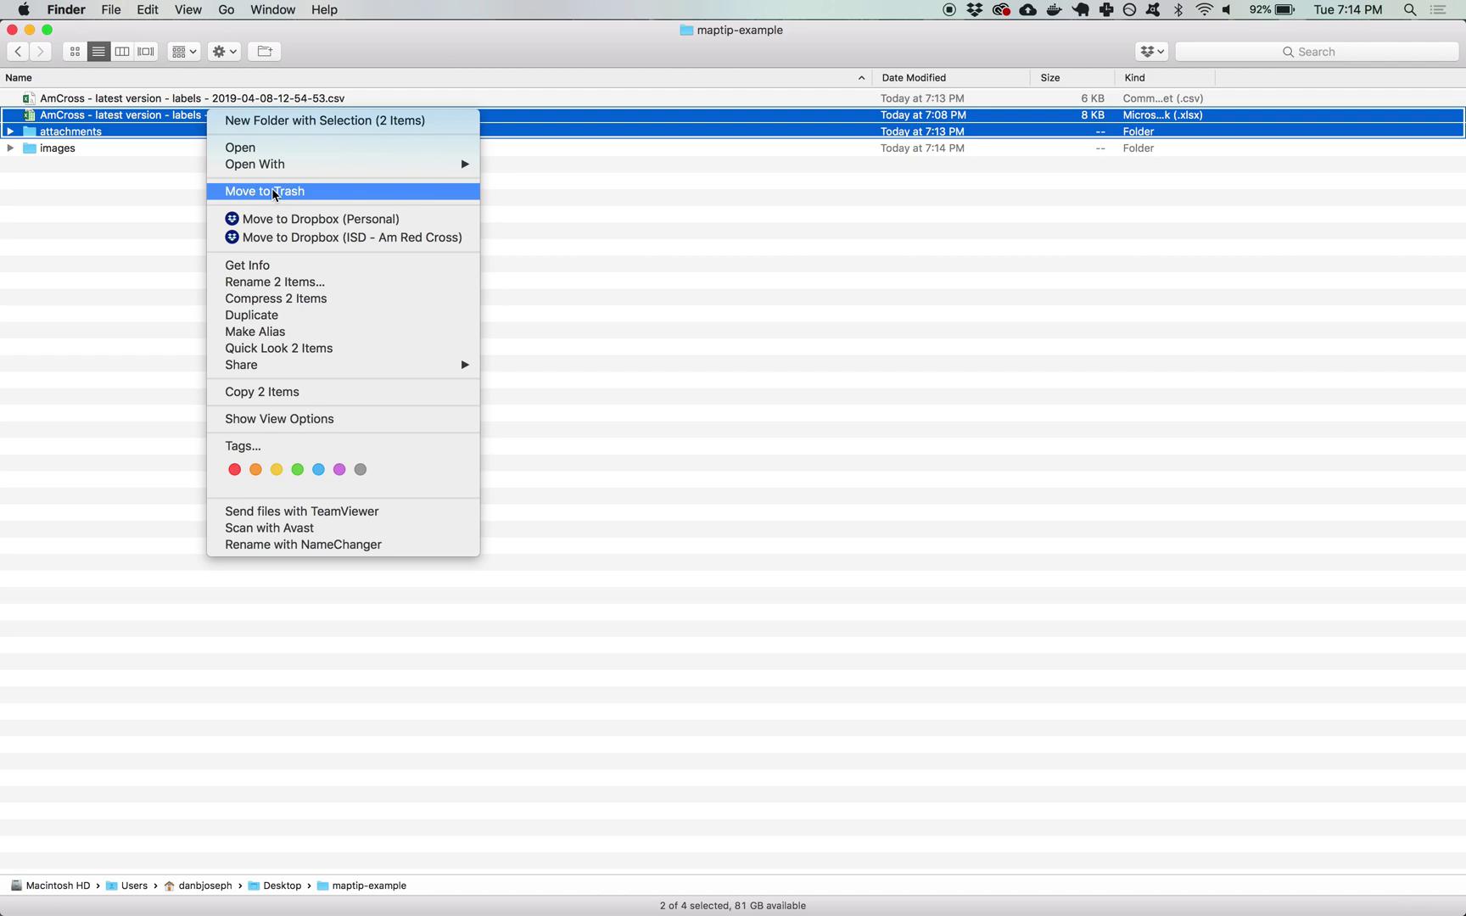
{"action": "left_click", "coordinate": [273, 192]}
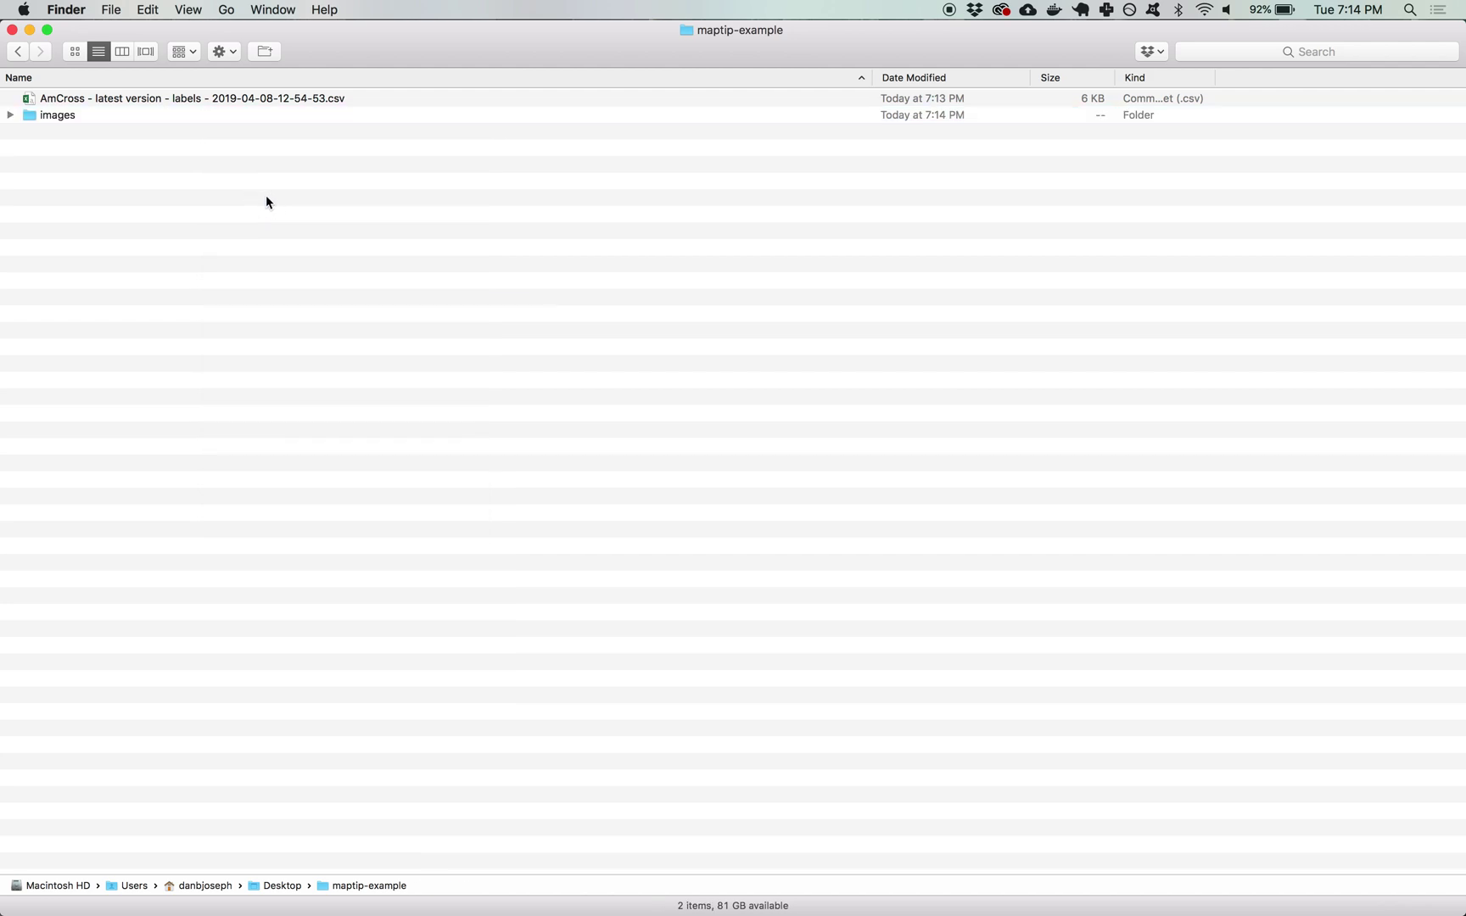
{"action": "mouse_move", "coordinate": [909, 899]}
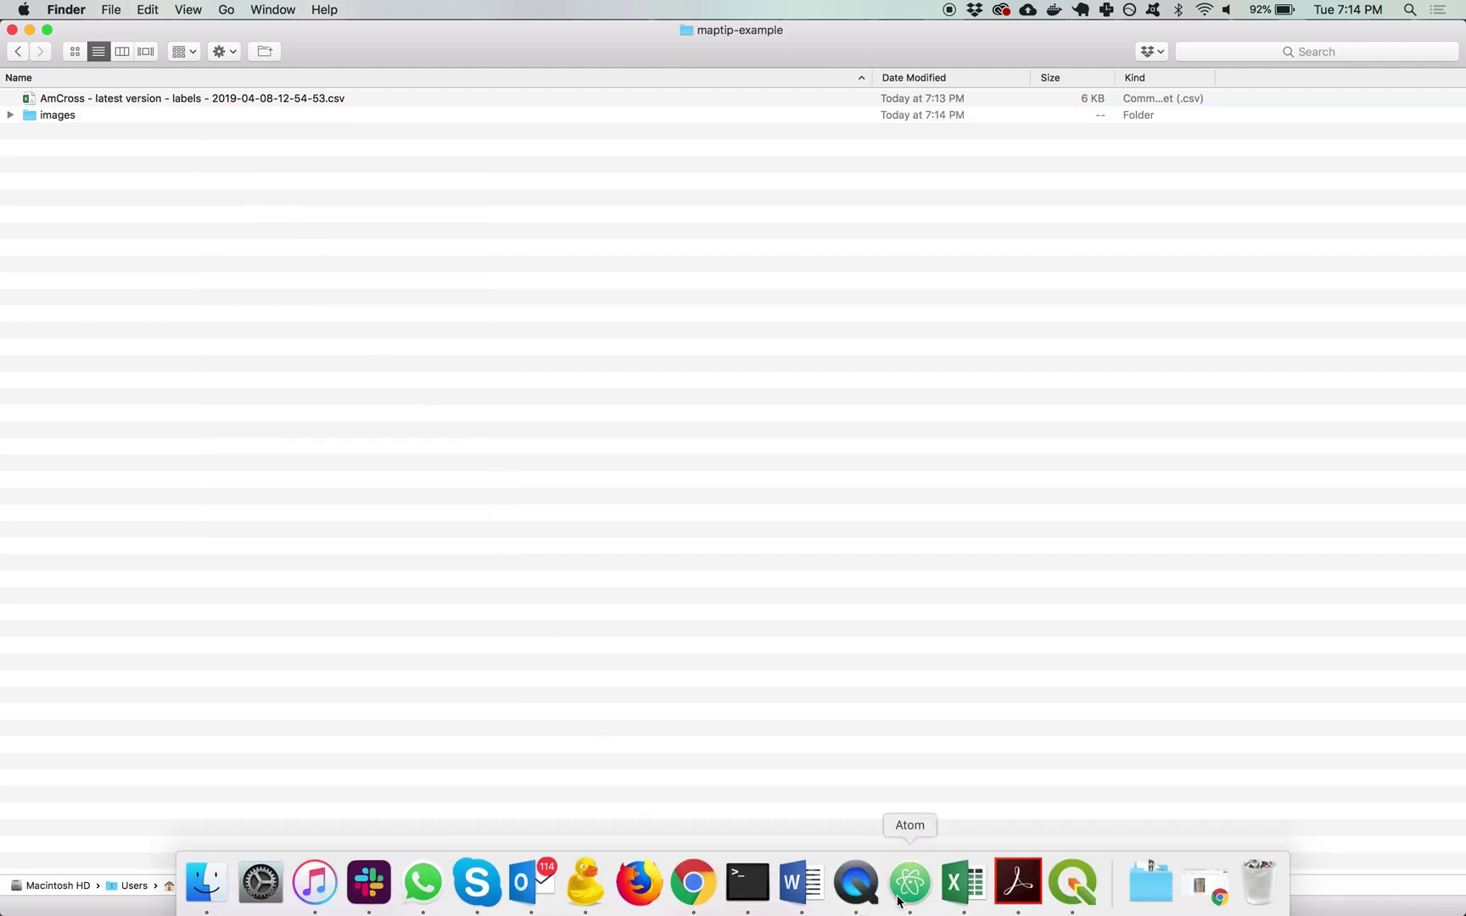
{"action": "left_click", "coordinate": [1058, 891]}
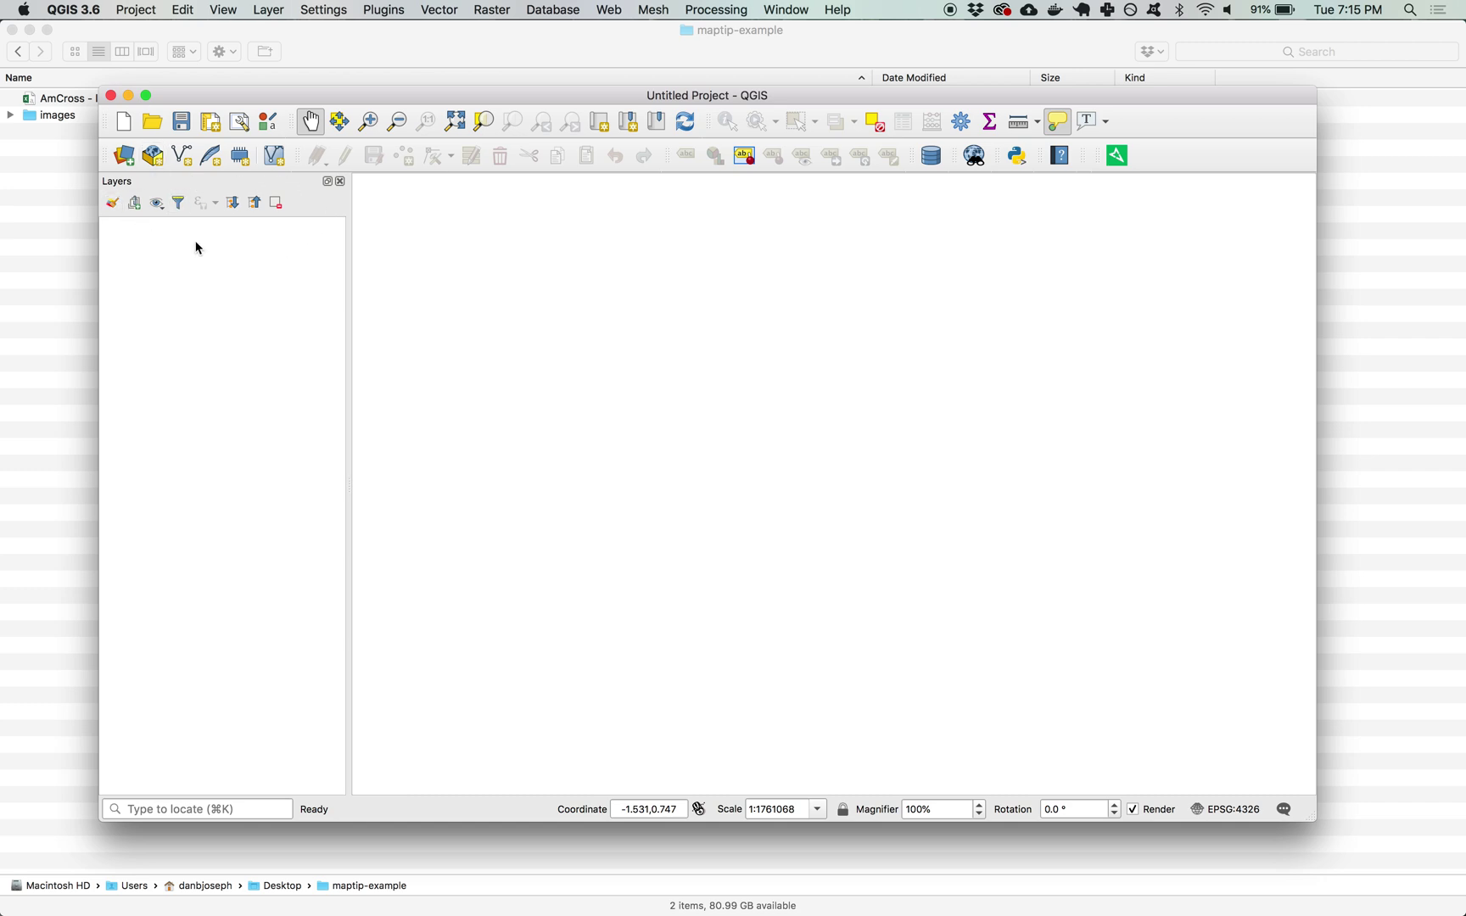
Show the Browser panel above Layers and widen the side panels.
{"action": "left_click", "coordinate": [231, 9]}
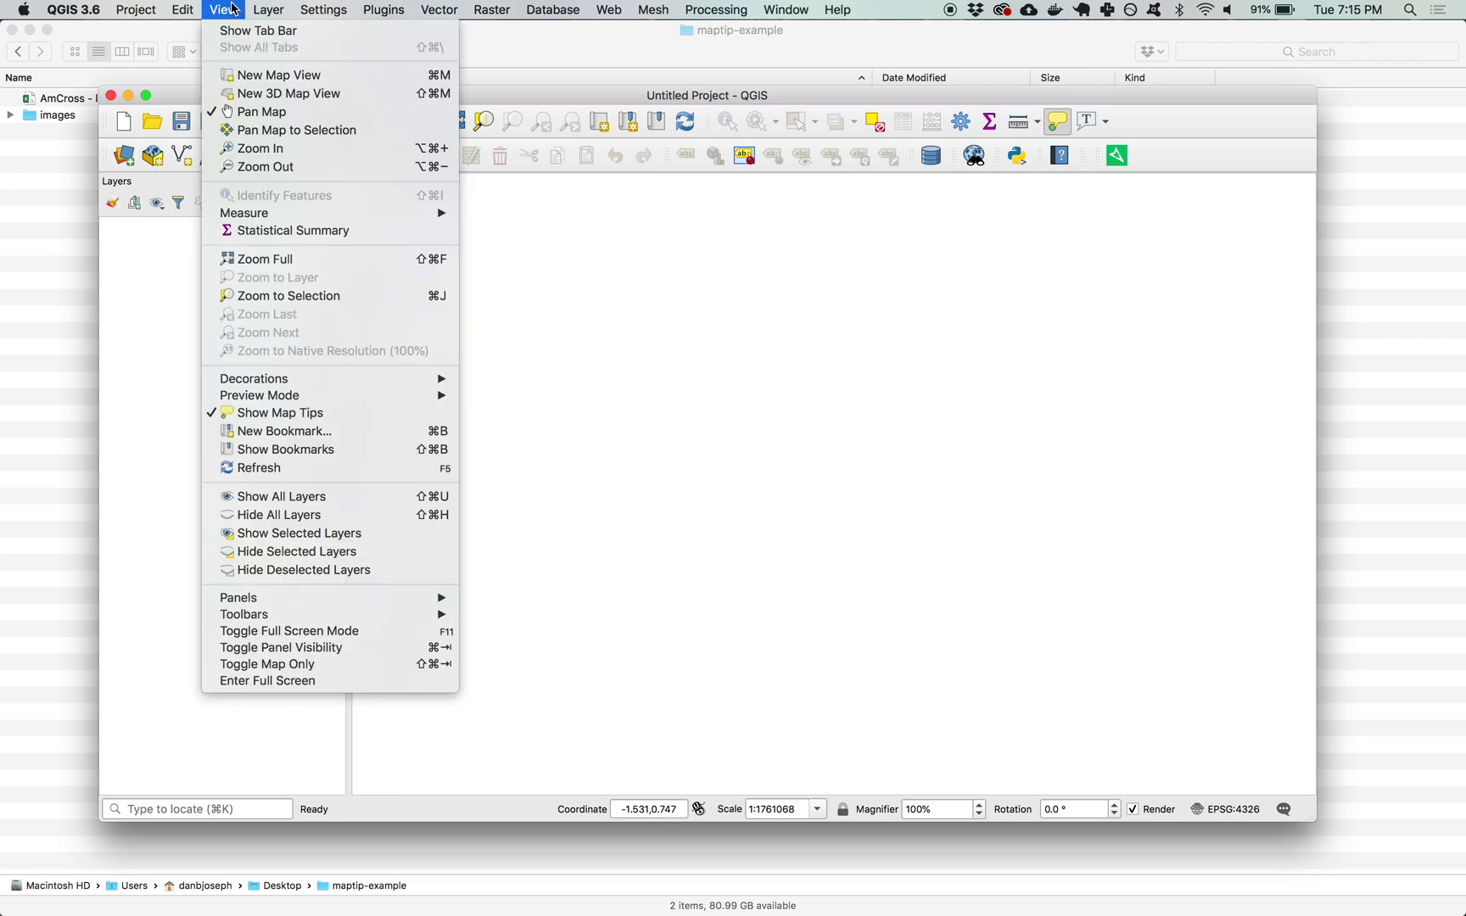
{"action": "mouse_move", "coordinate": [304, 597]}
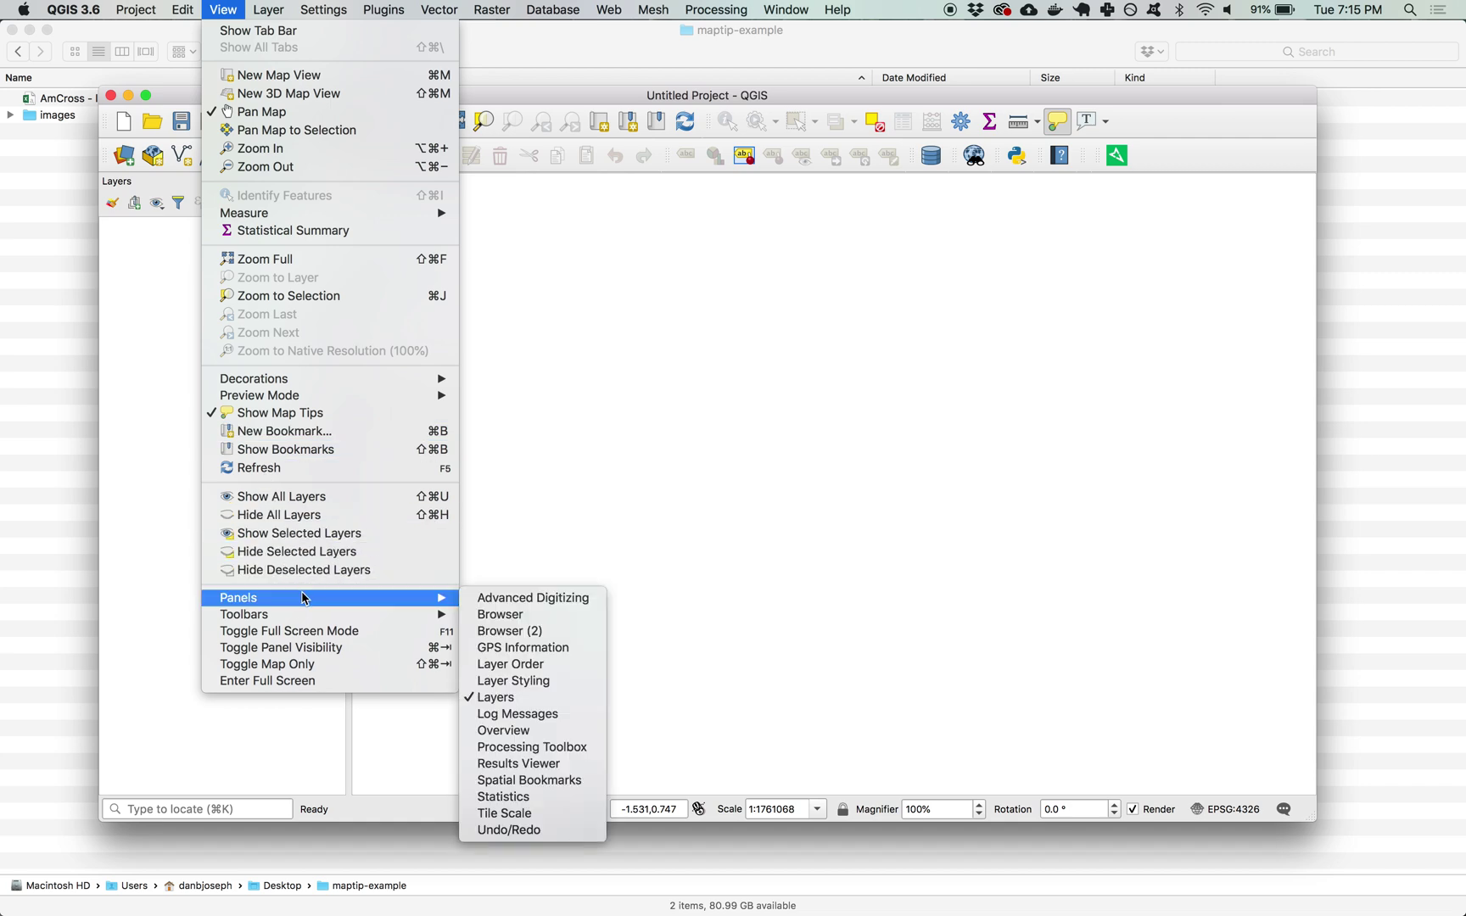
{"action": "left_click", "coordinate": [531, 615]}
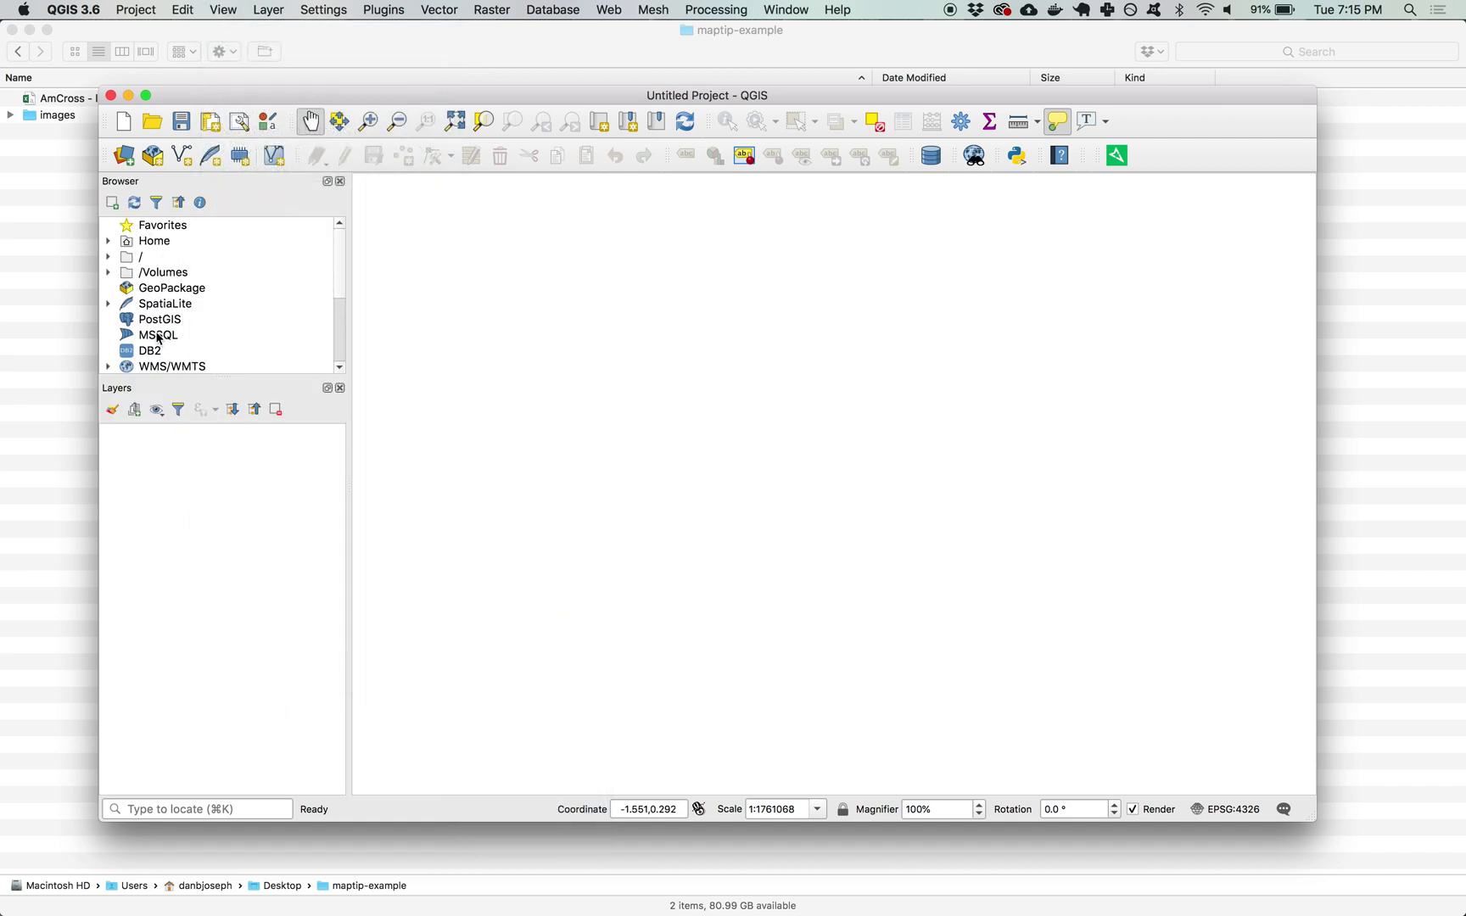
{"action": "left_click_drag", "start_coordinate": [351, 413], "coordinate": [379, 414]}
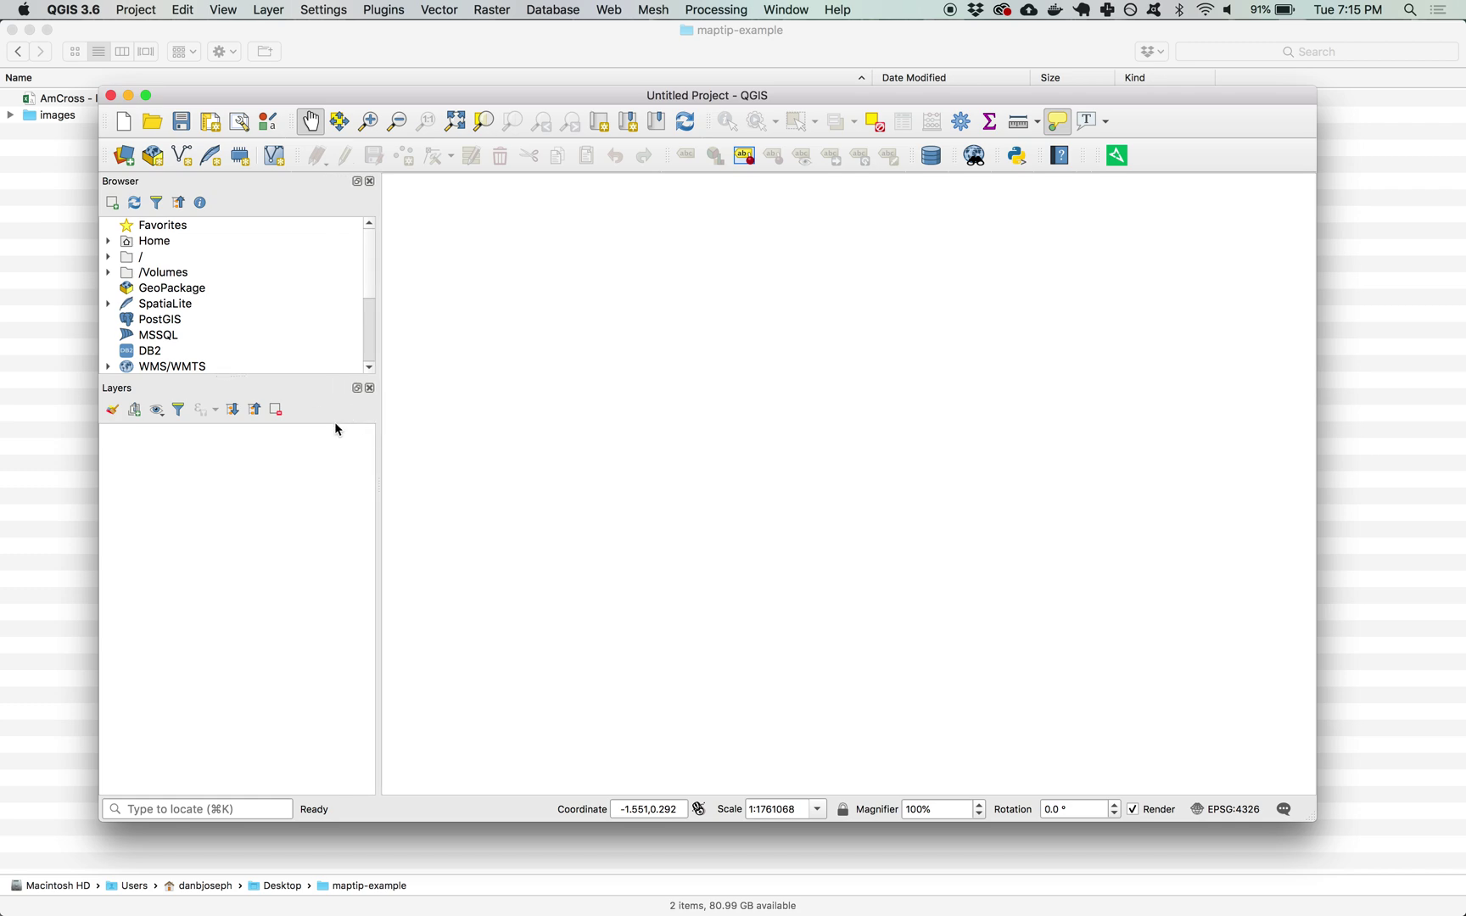
Add OpenStreetMap from XYZ Tiles as the basemap layer.
{"action": "scroll", "coordinate": [140, 307], "scroll_direction": "down", "scroll_amount": 1}
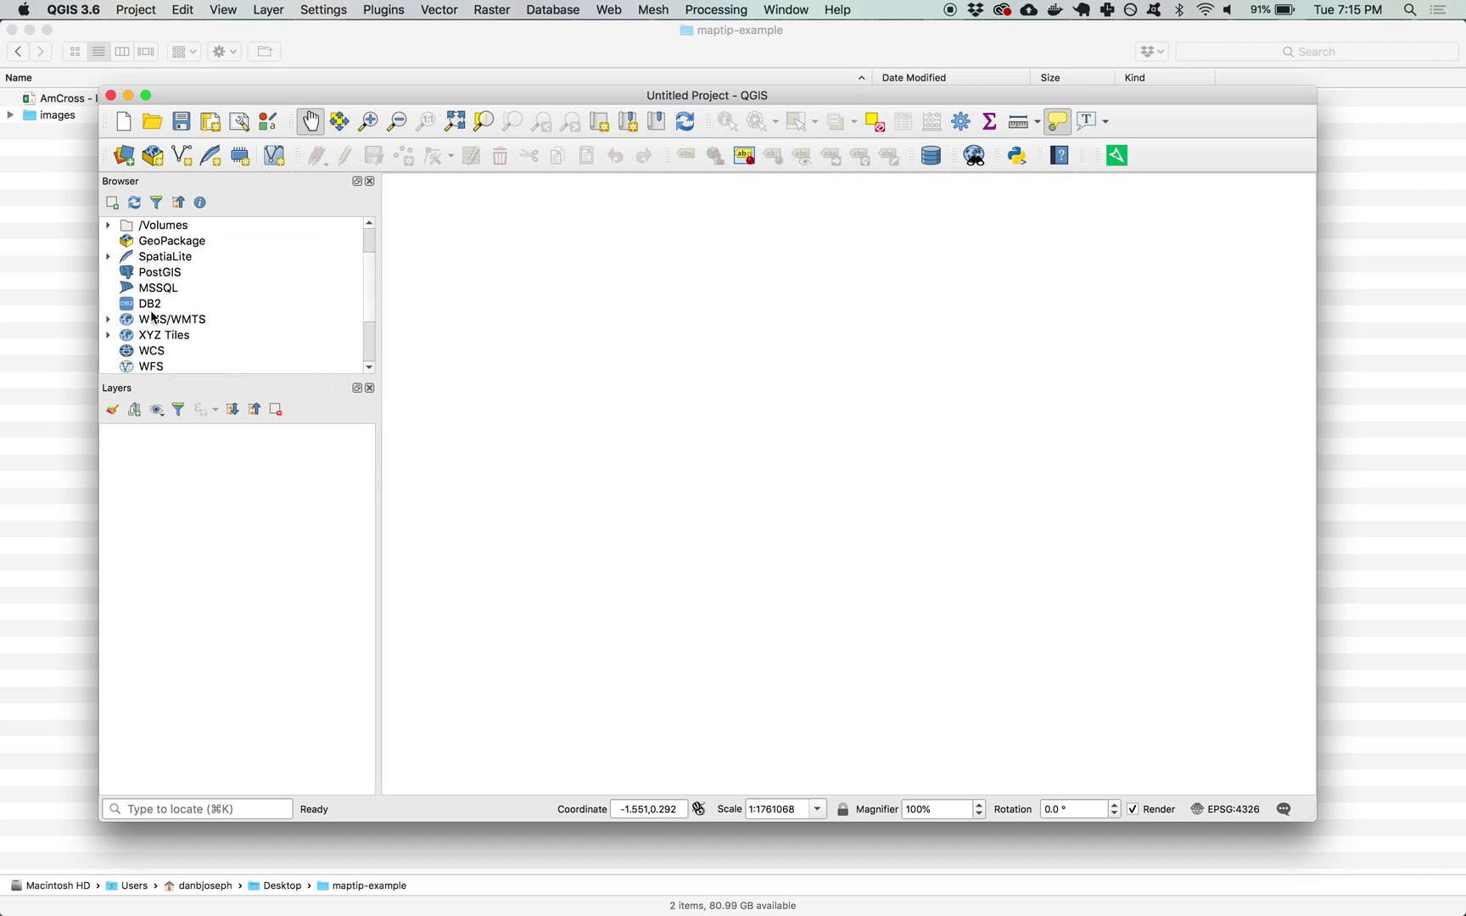
{"action": "scroll", "coordinate": [135, 305], "scroll_direction": "down", "scroll_amount": 1}
{"action": "left_click", "coordinate": [108, 287]}
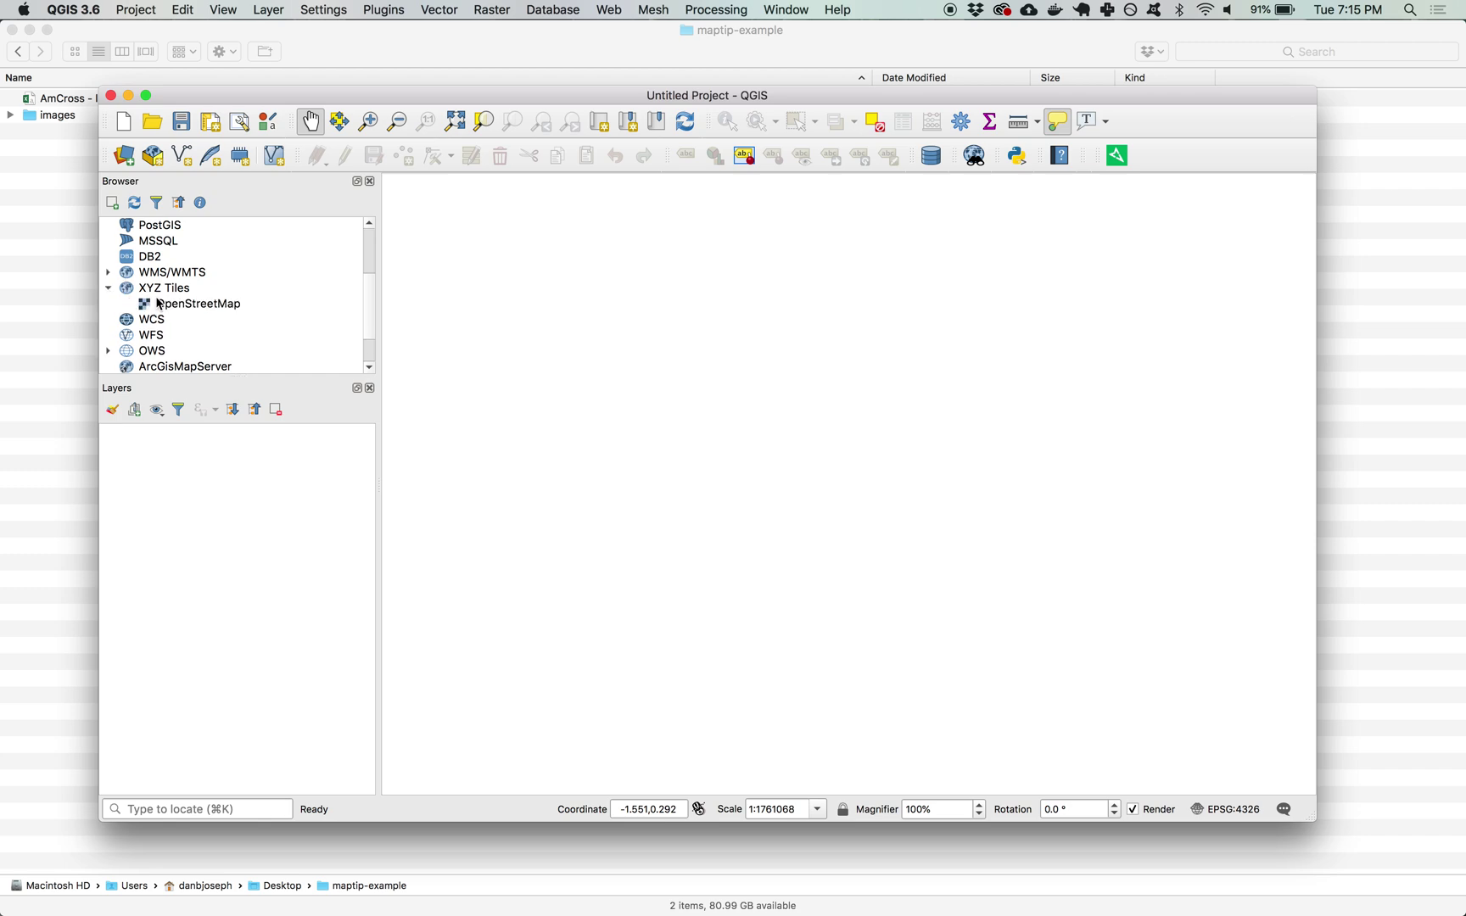
{"action": "double_click", "coordinate": [209, 306]}
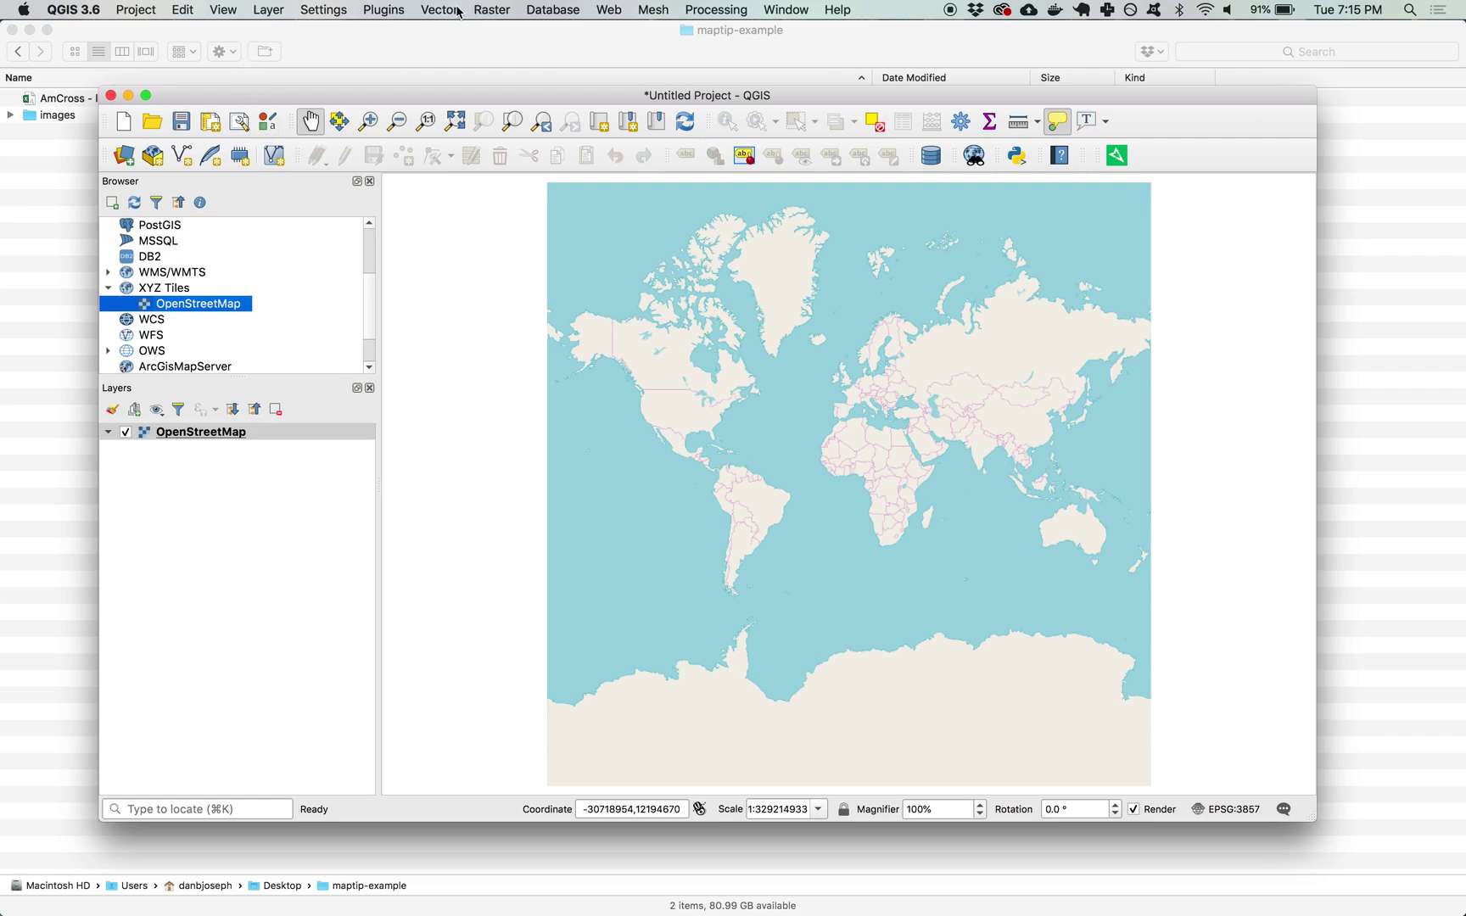
Start a delimited text layer and select the AmCross CSV from maptip-example.
{"action": "left_click", "coordinate": [281, 8]}
{"action": "mouse_move", "coordinate": [312, 67]}
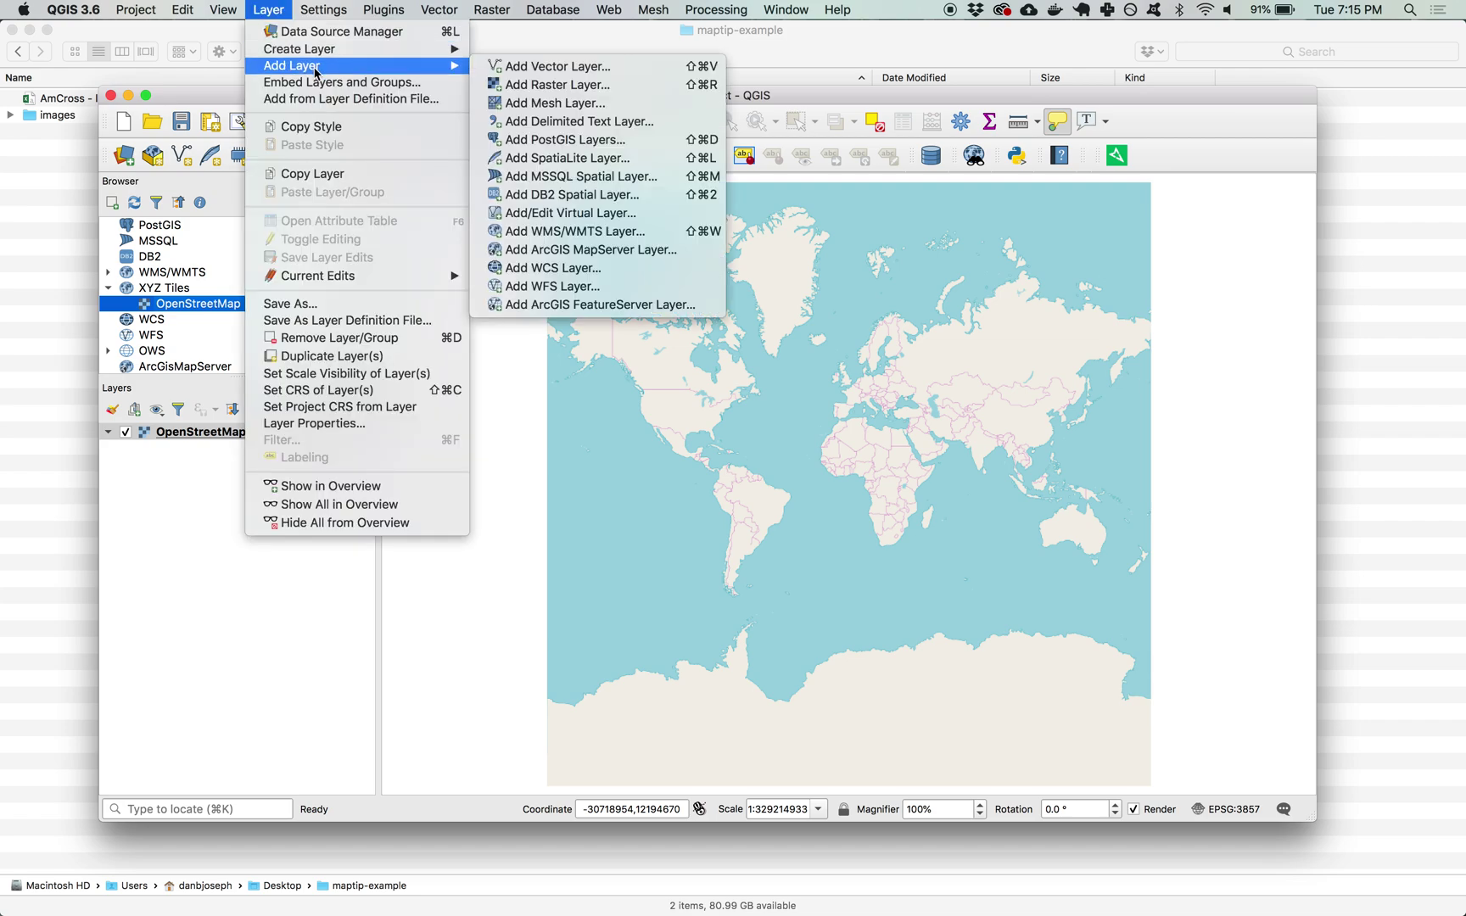
{"action": "left_click", "coordinate": [595, 121]}
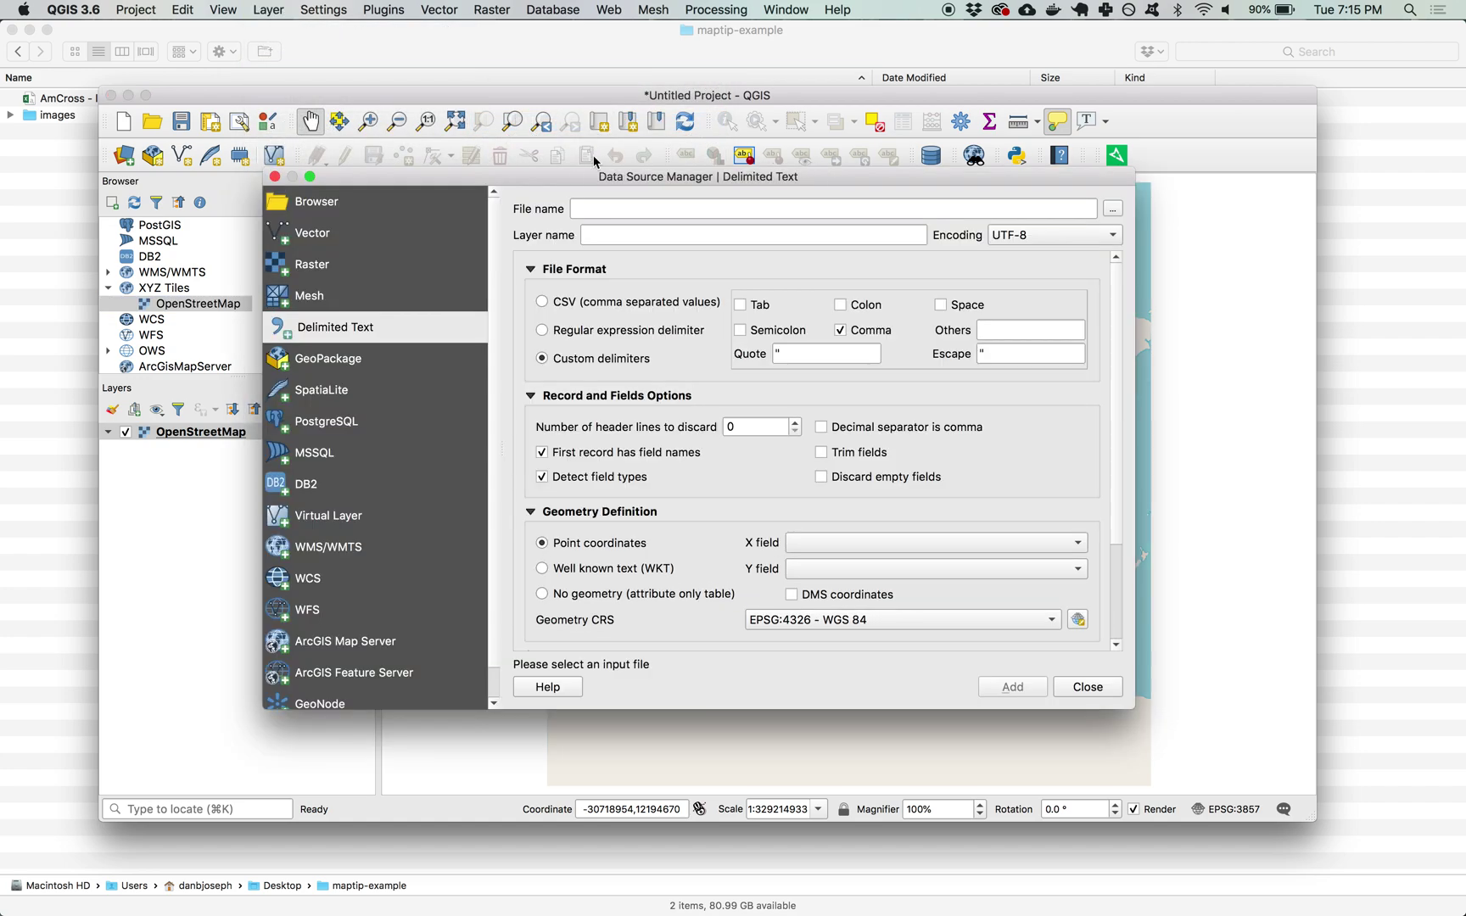
{"action": "left_click", "coordinate": [1112, 210]}
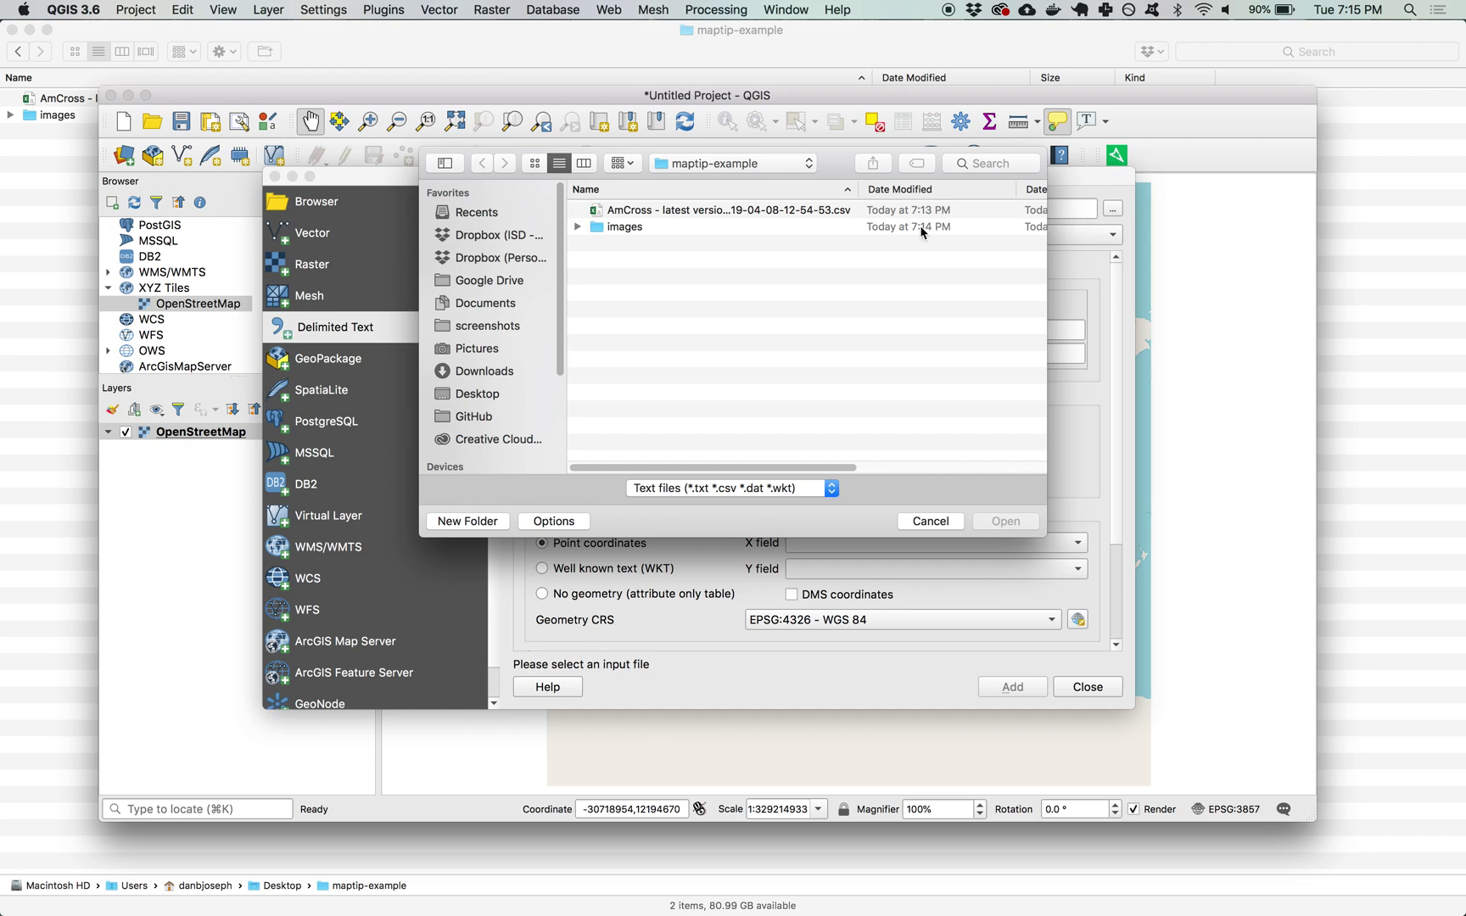
{"action": "left_click", "coordinate": [733, 164]}
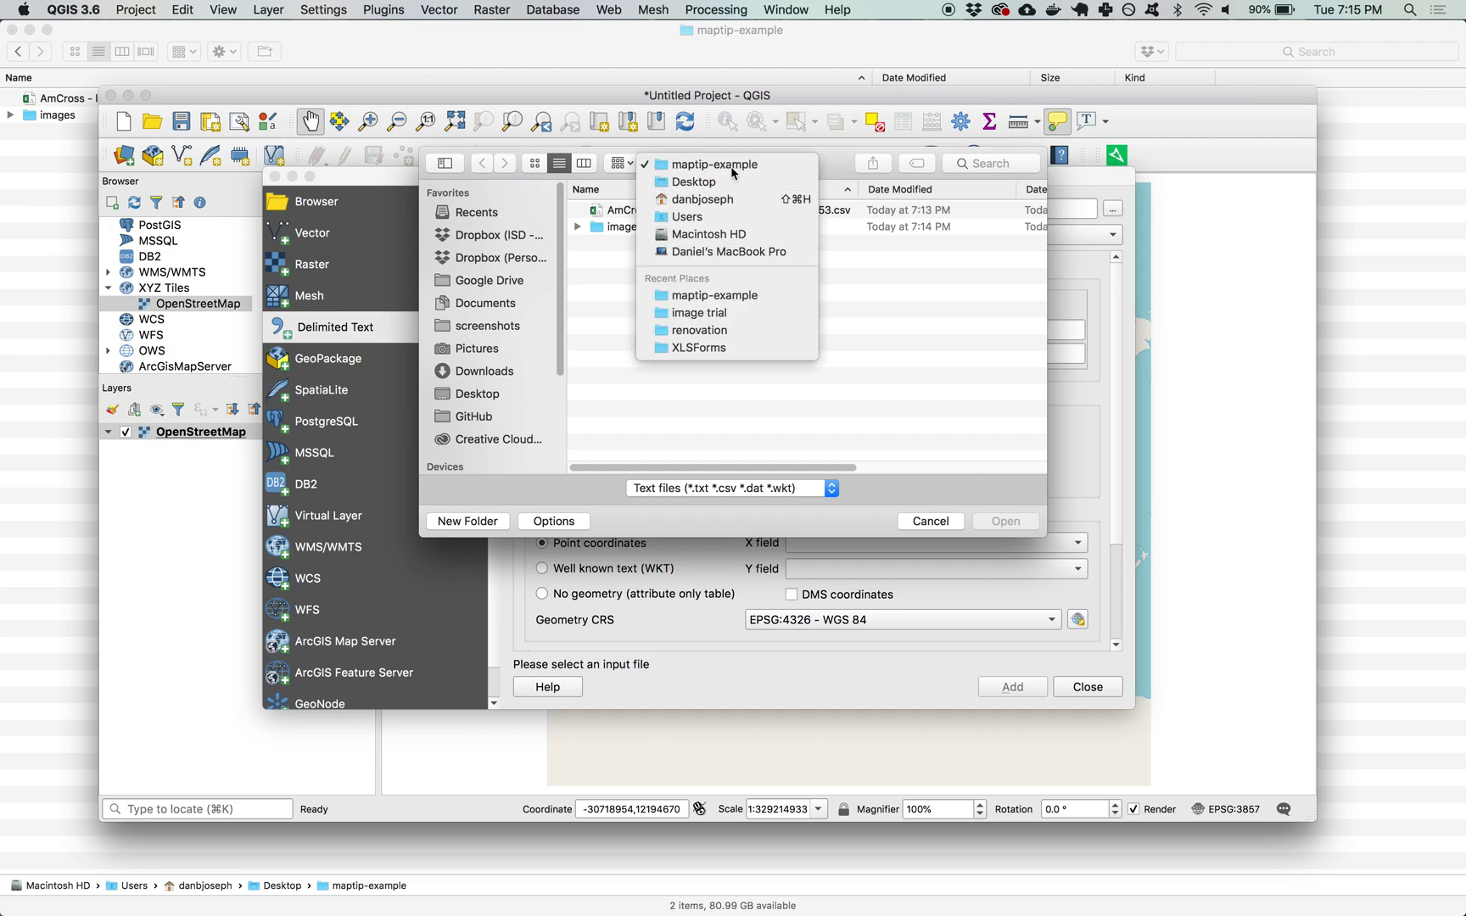
{"action": "left_click", "coordinate": [732, 167]}
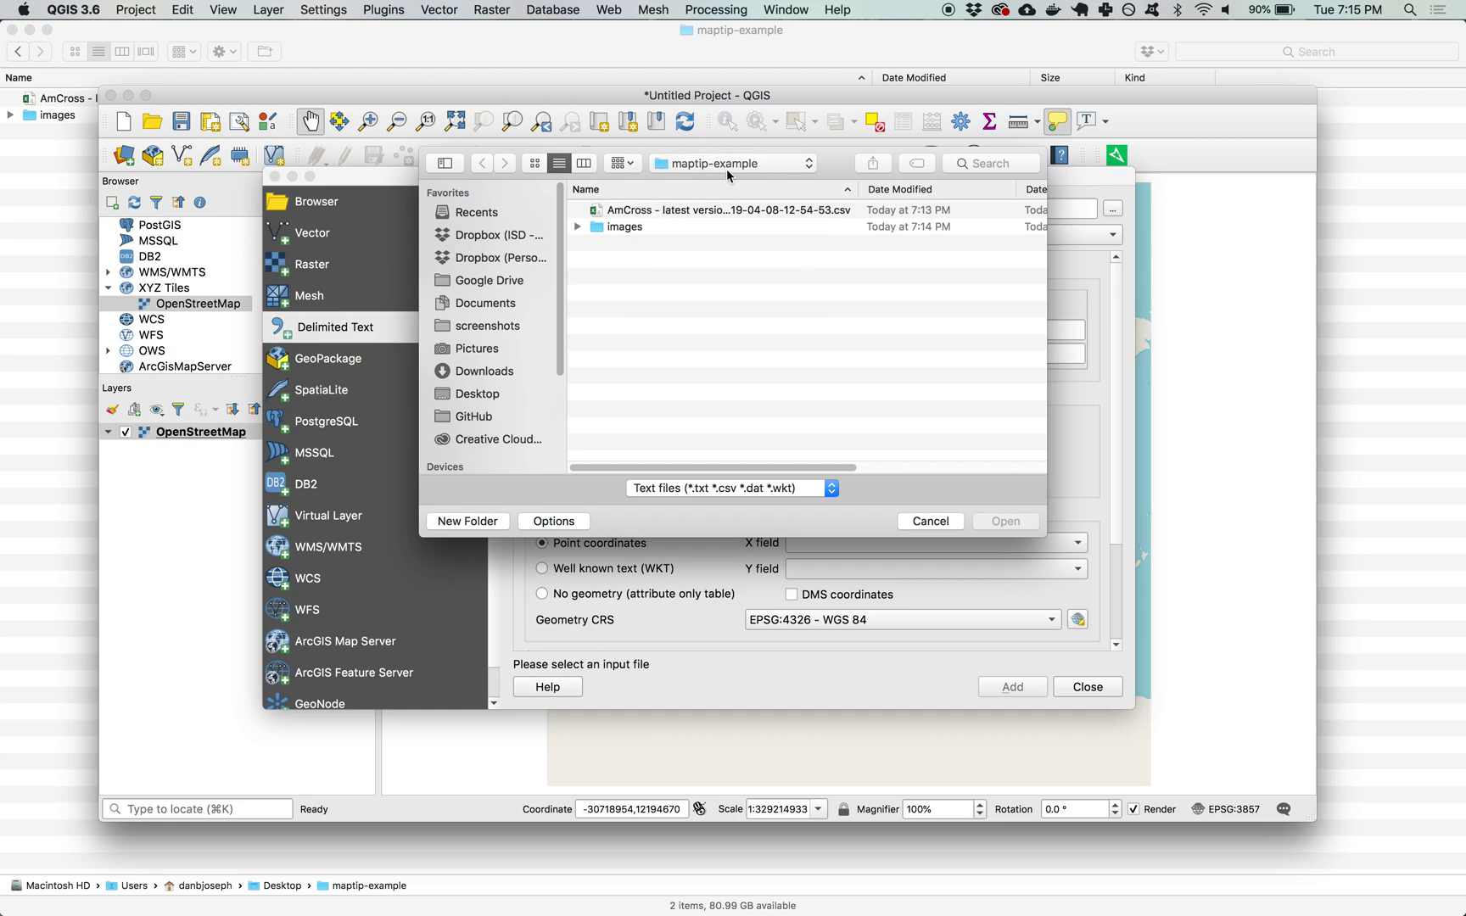
{"action": "left_click", "coordinate": [679, 210]}
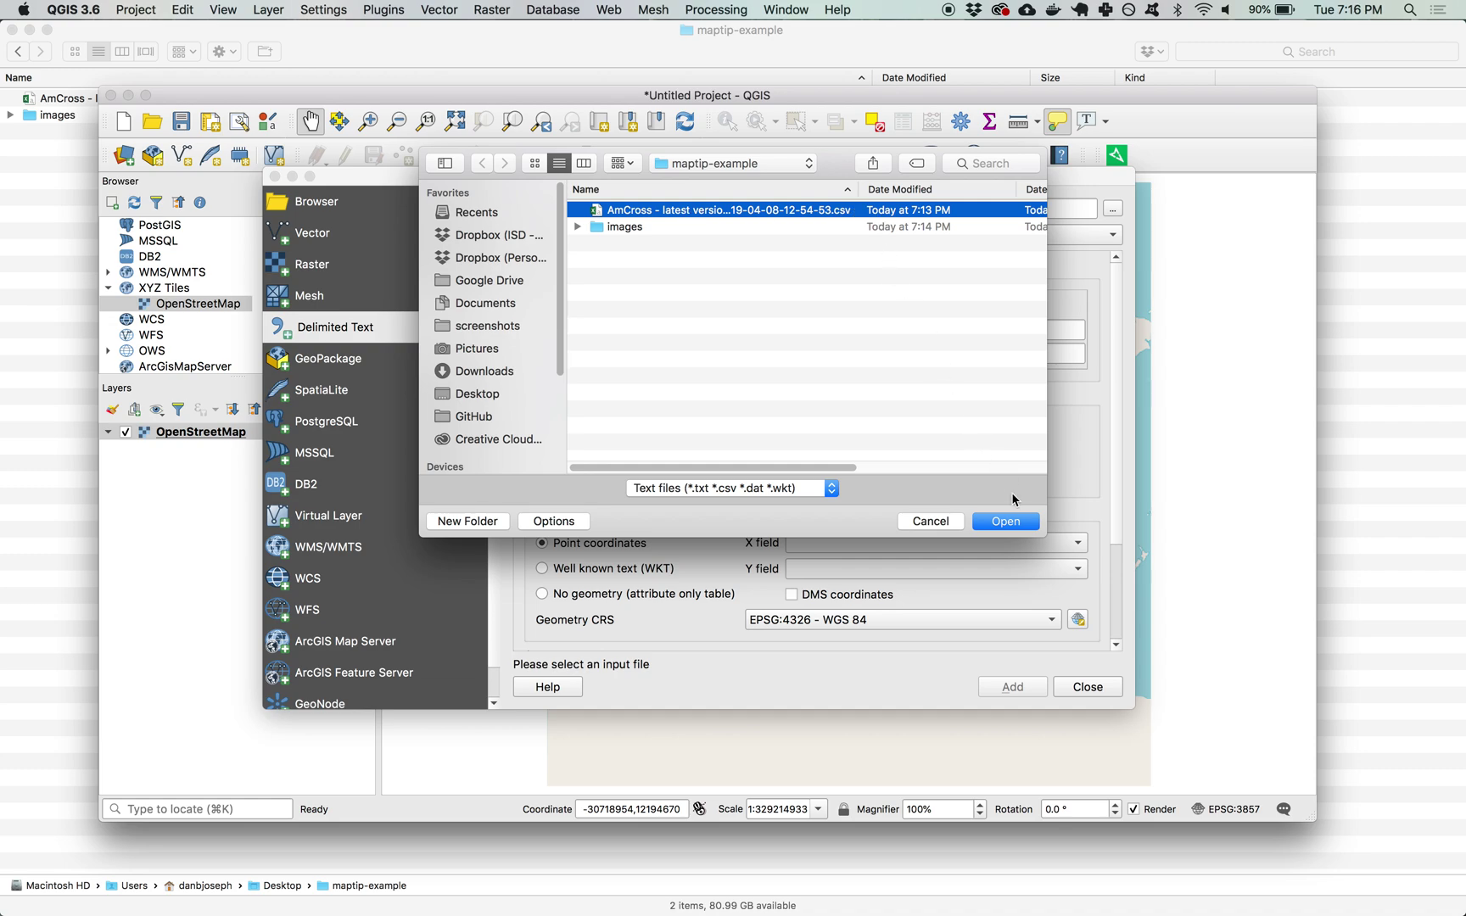
{"action": "left_click", "coordinate": [1014, 523]}
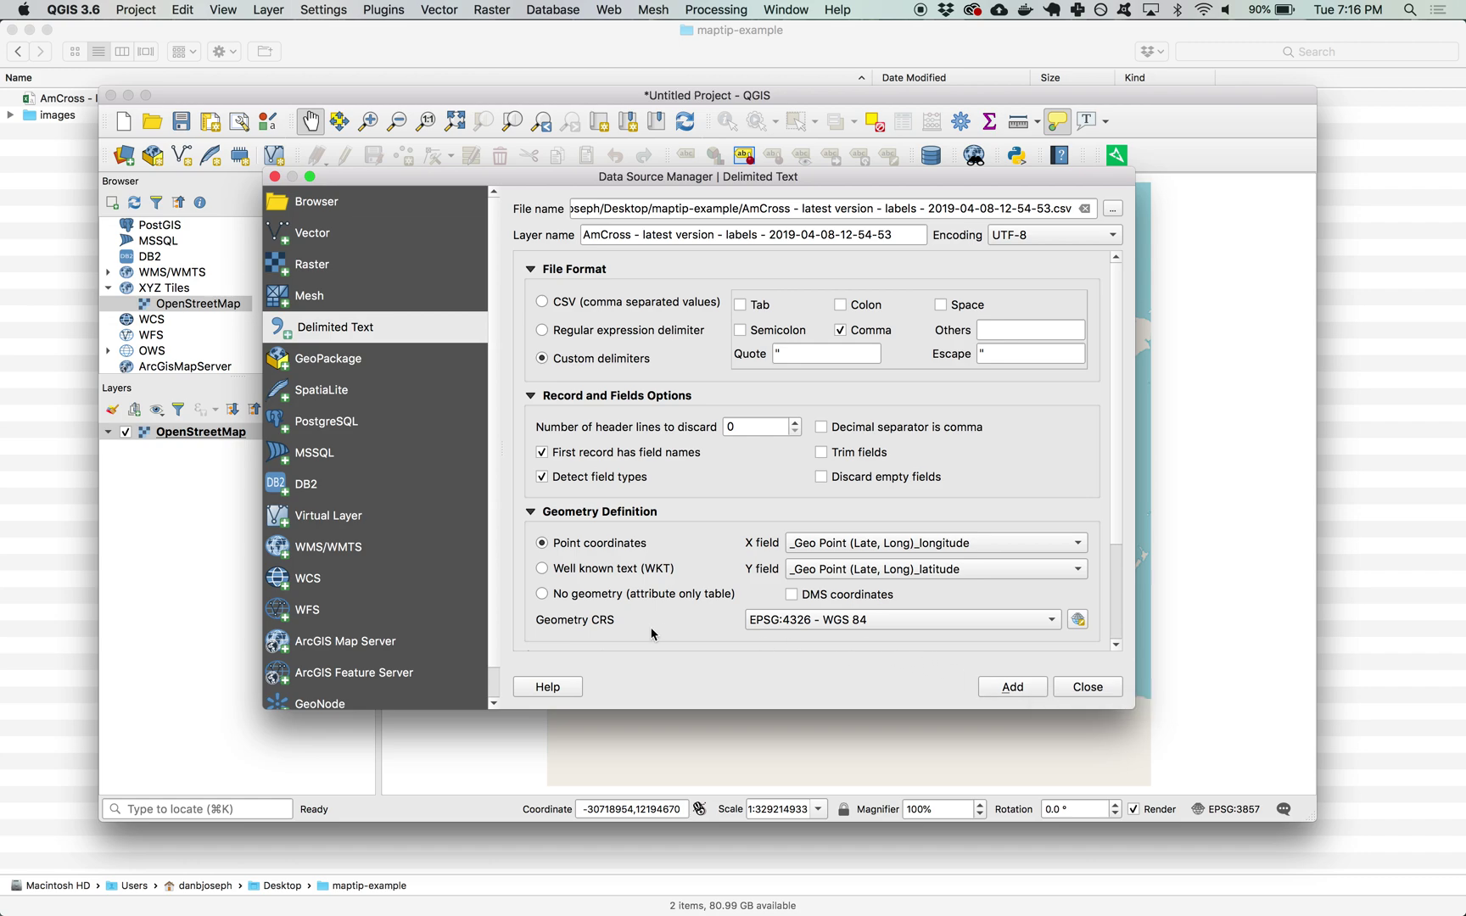
Add the CSV as a longitude/latitude point layer and zoom to its points.
{"action": "left_click_drag", "start_coordinate": [1120, 436], "coordinate": [1106, 549]}
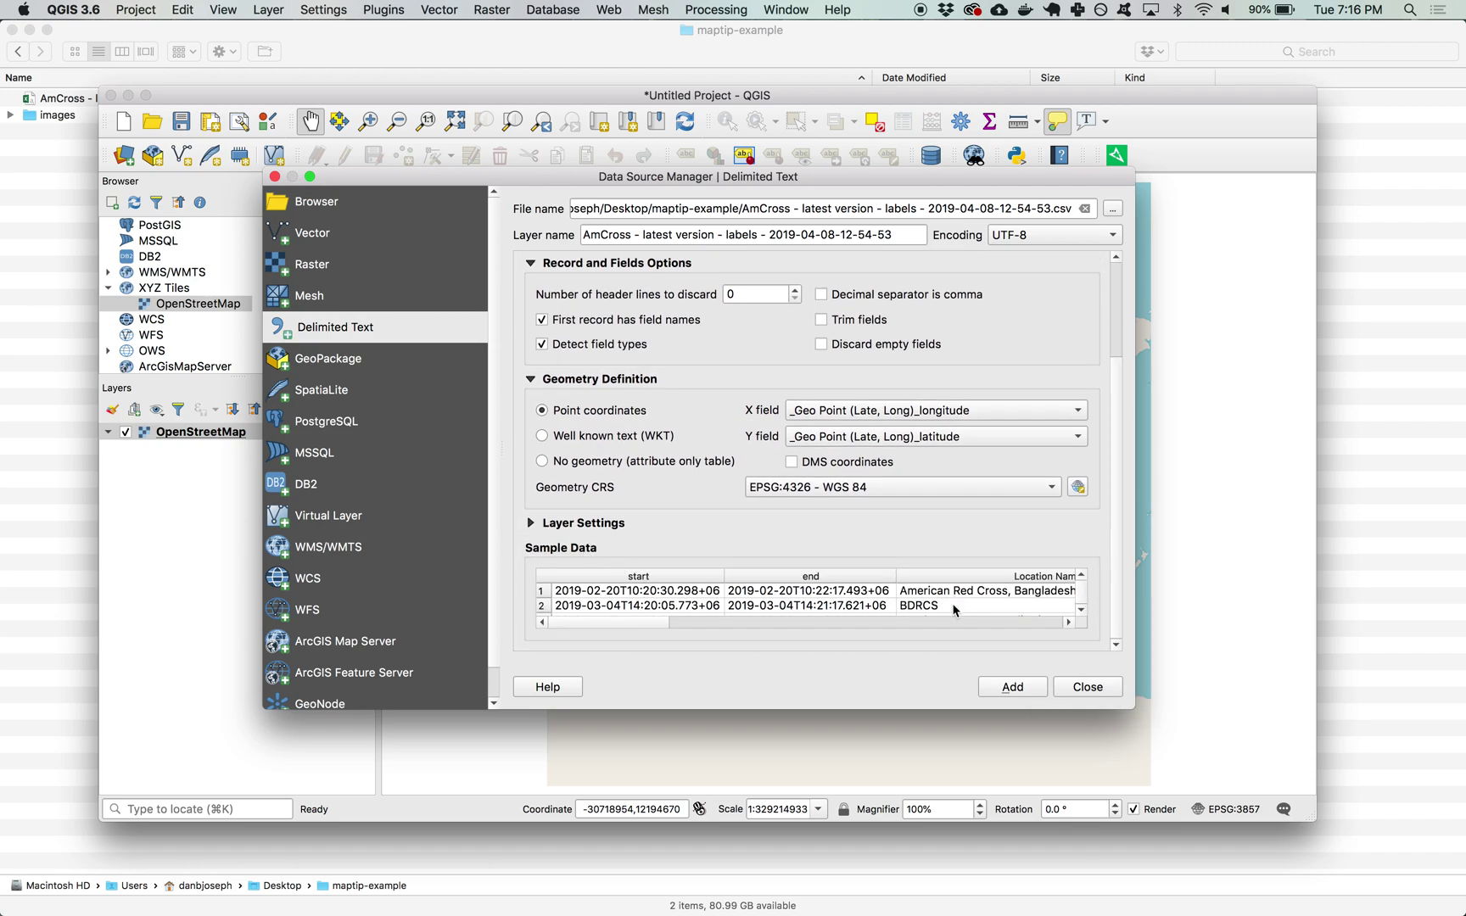
{"action": "left_click", "coordinate": [1016, 689]}
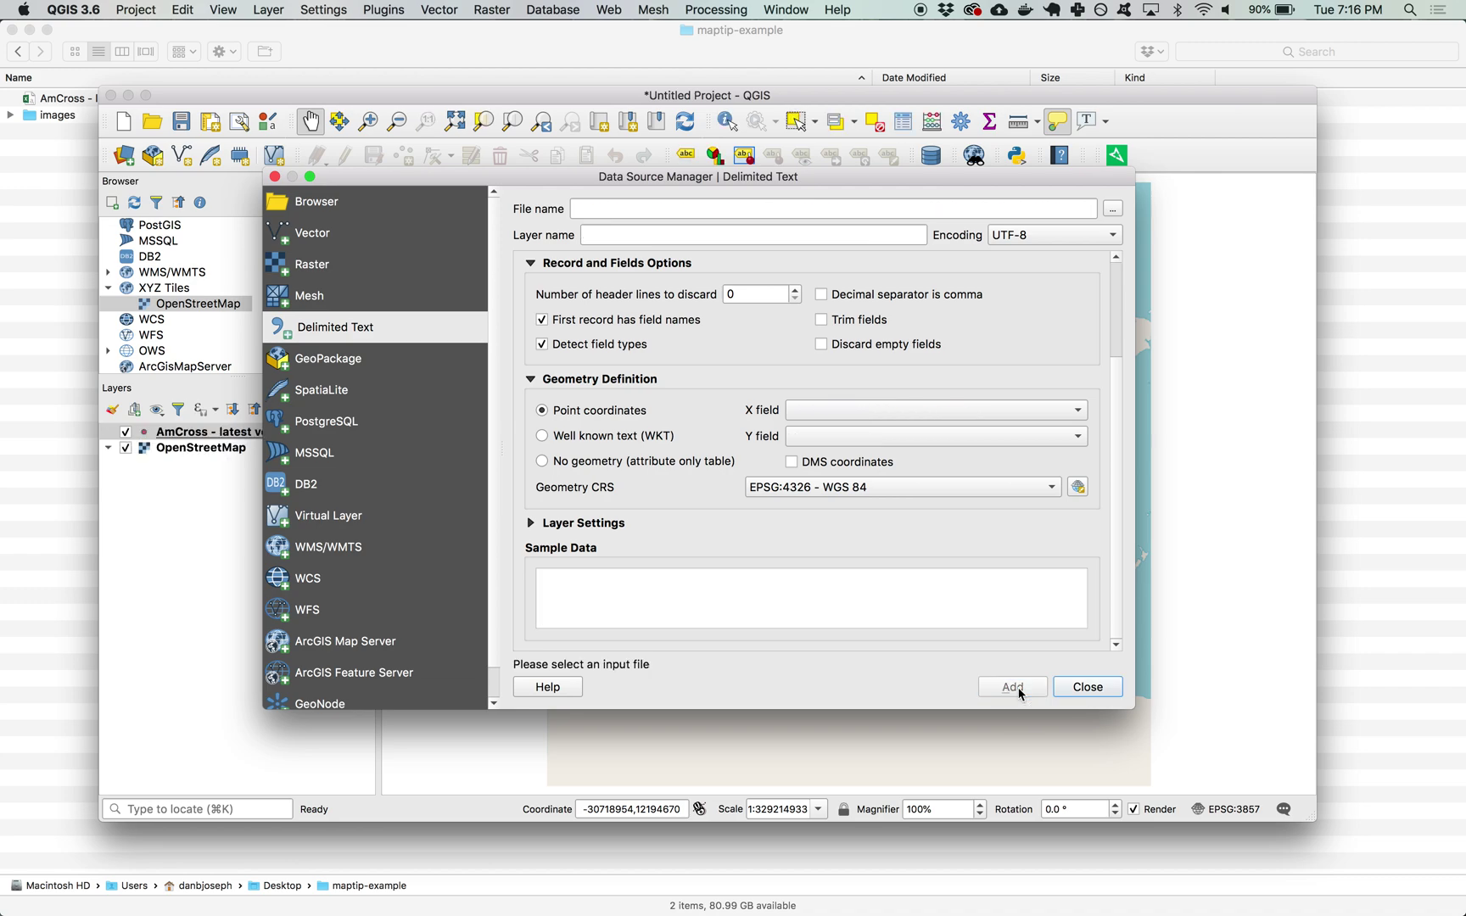
{"action": "left_click", "coordinate": [1087, 687]}
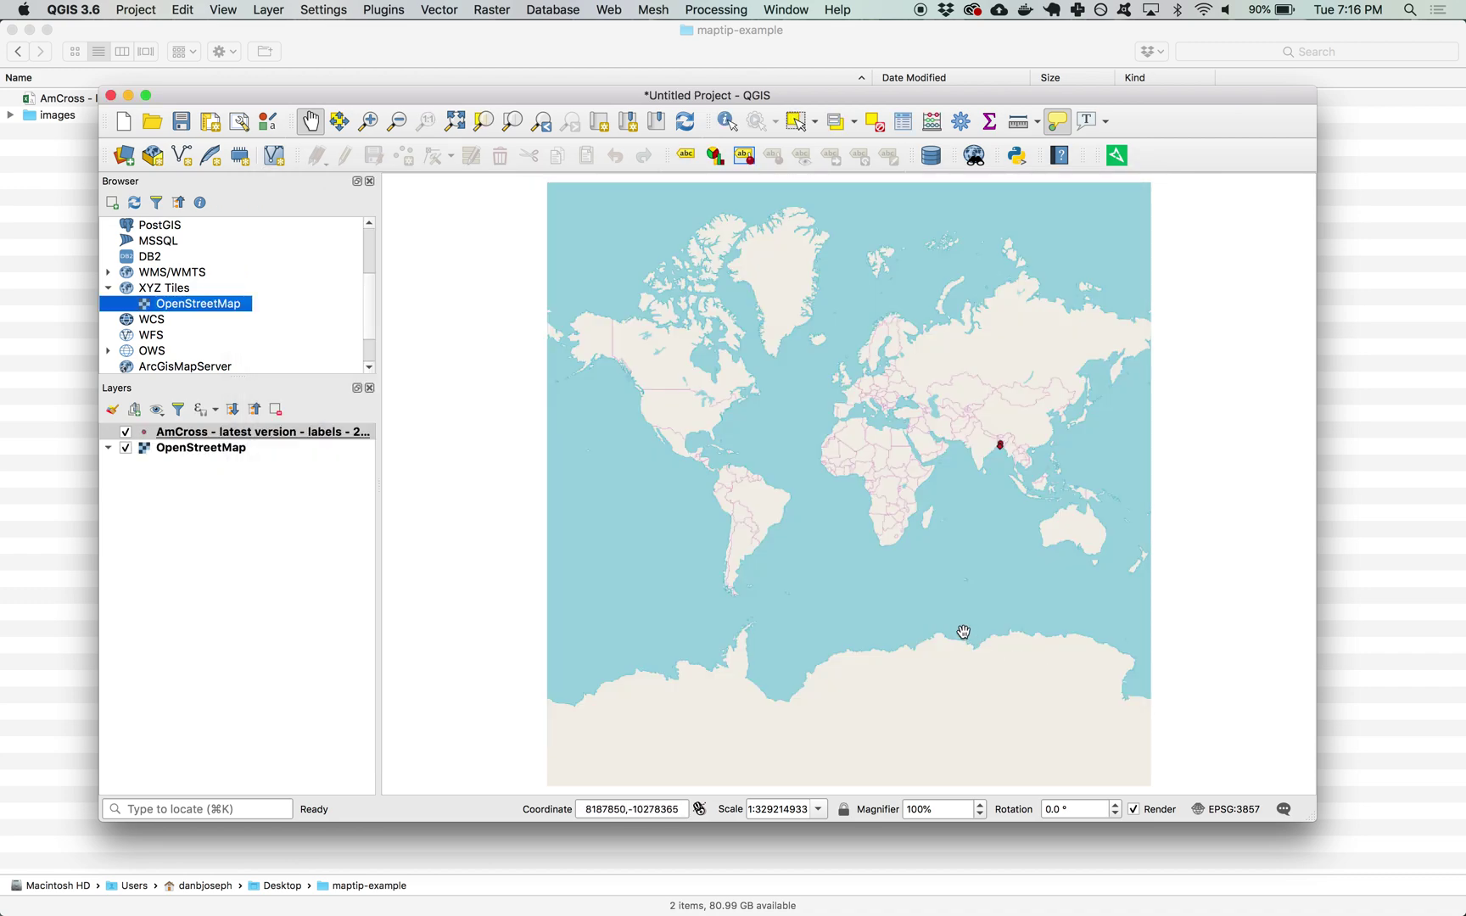
{"action": "right_click", "coordinate": [314, 432]}
{"action": "left_click", "coordinate": [354, 440]}
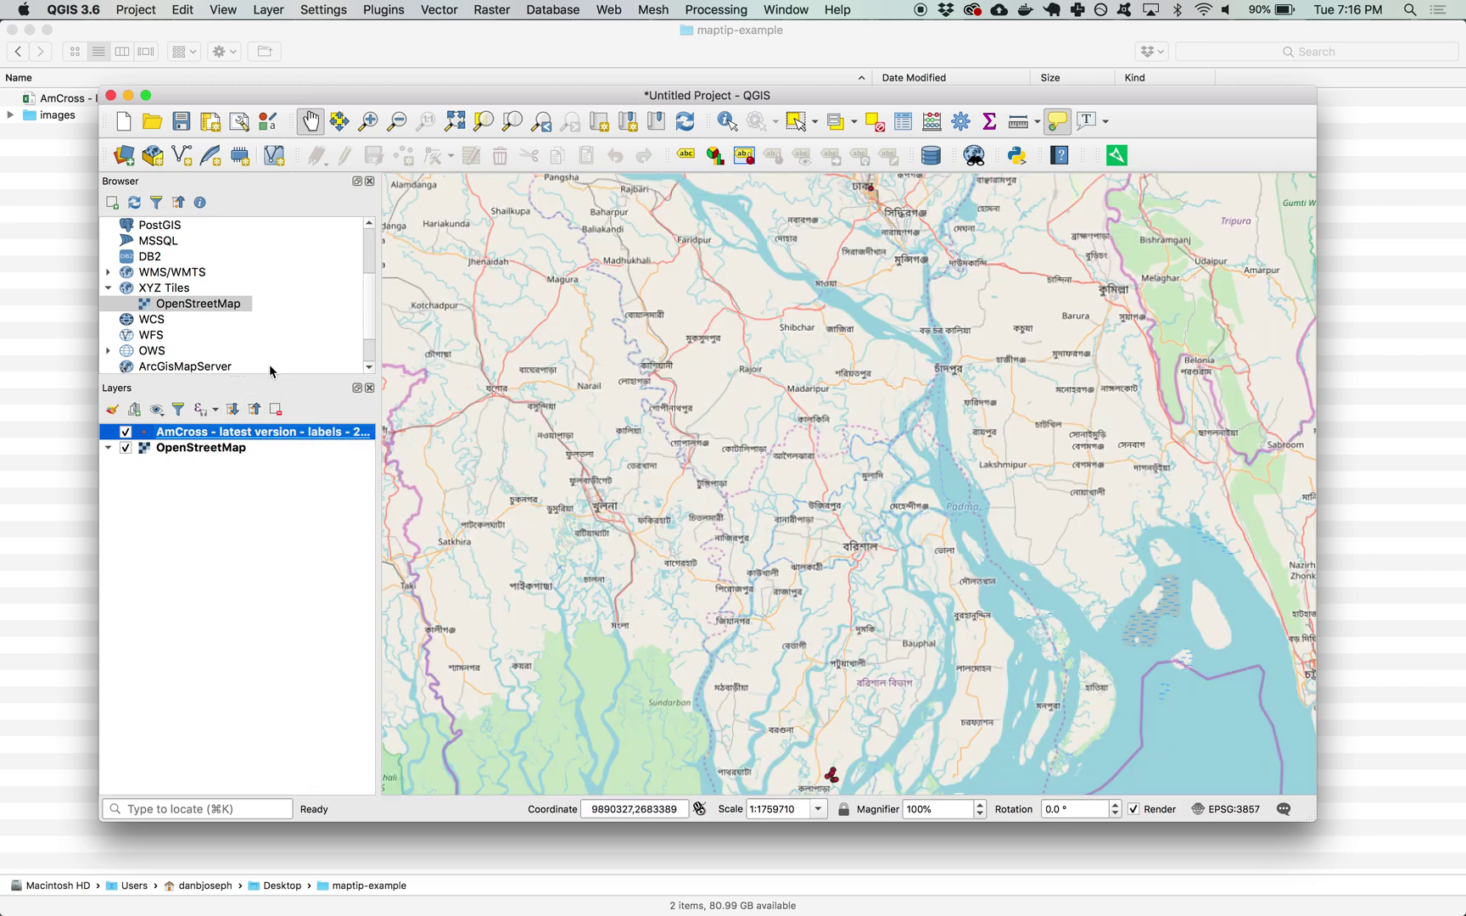
Begin saving the AmCross features with ESRI Shapefile as the format.
{"action": "right_click", "coordinate": [259, 432]}
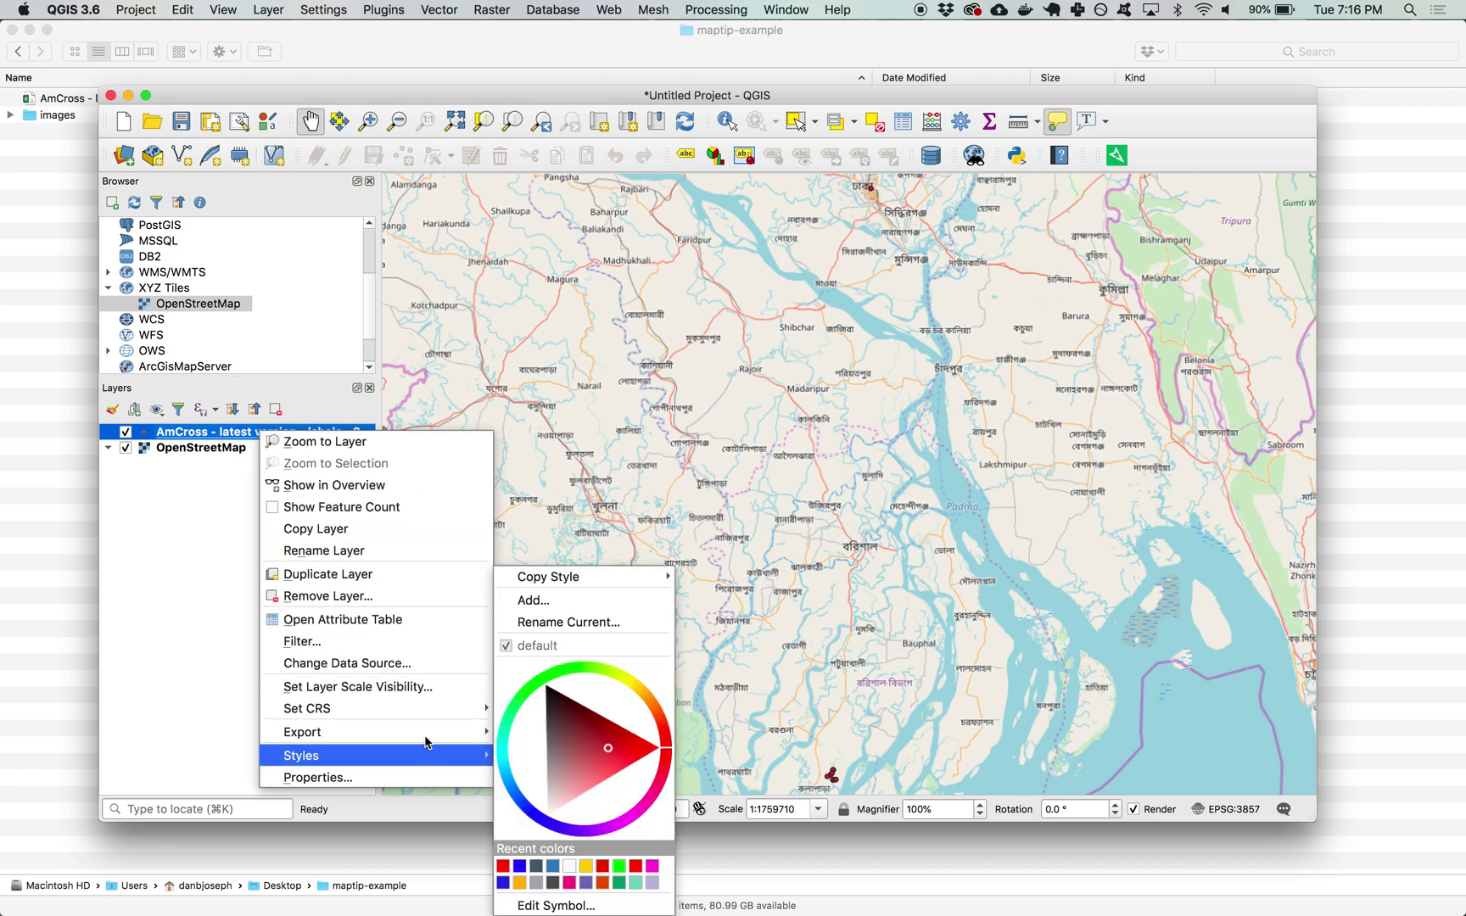
{"action": "mouse_move", "coordinate": [419, 732]}
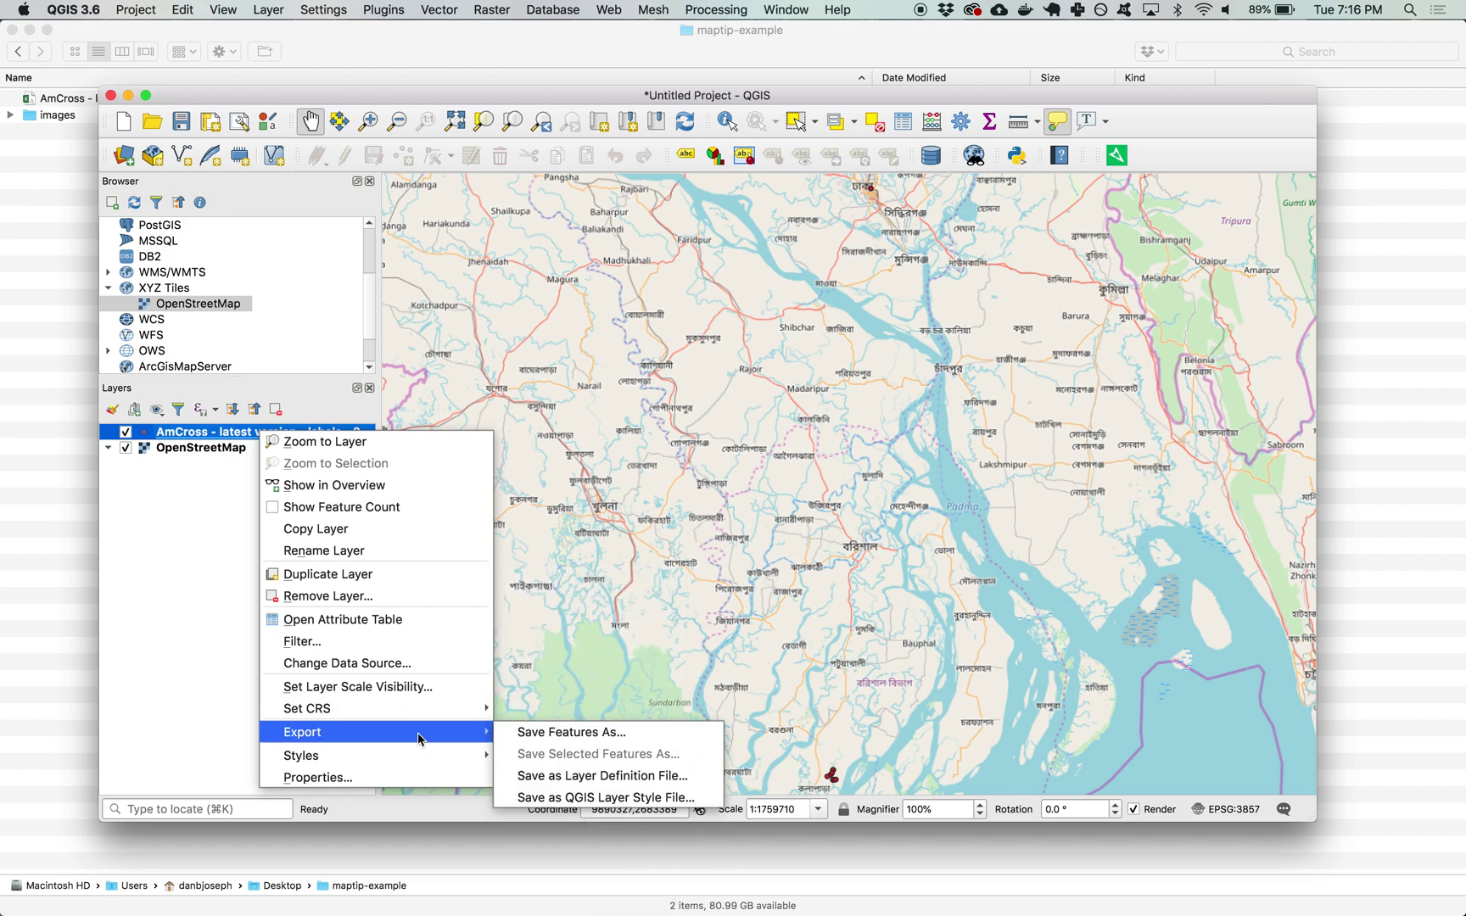
{"action": "left_click", "coordinate": [569, 734]}
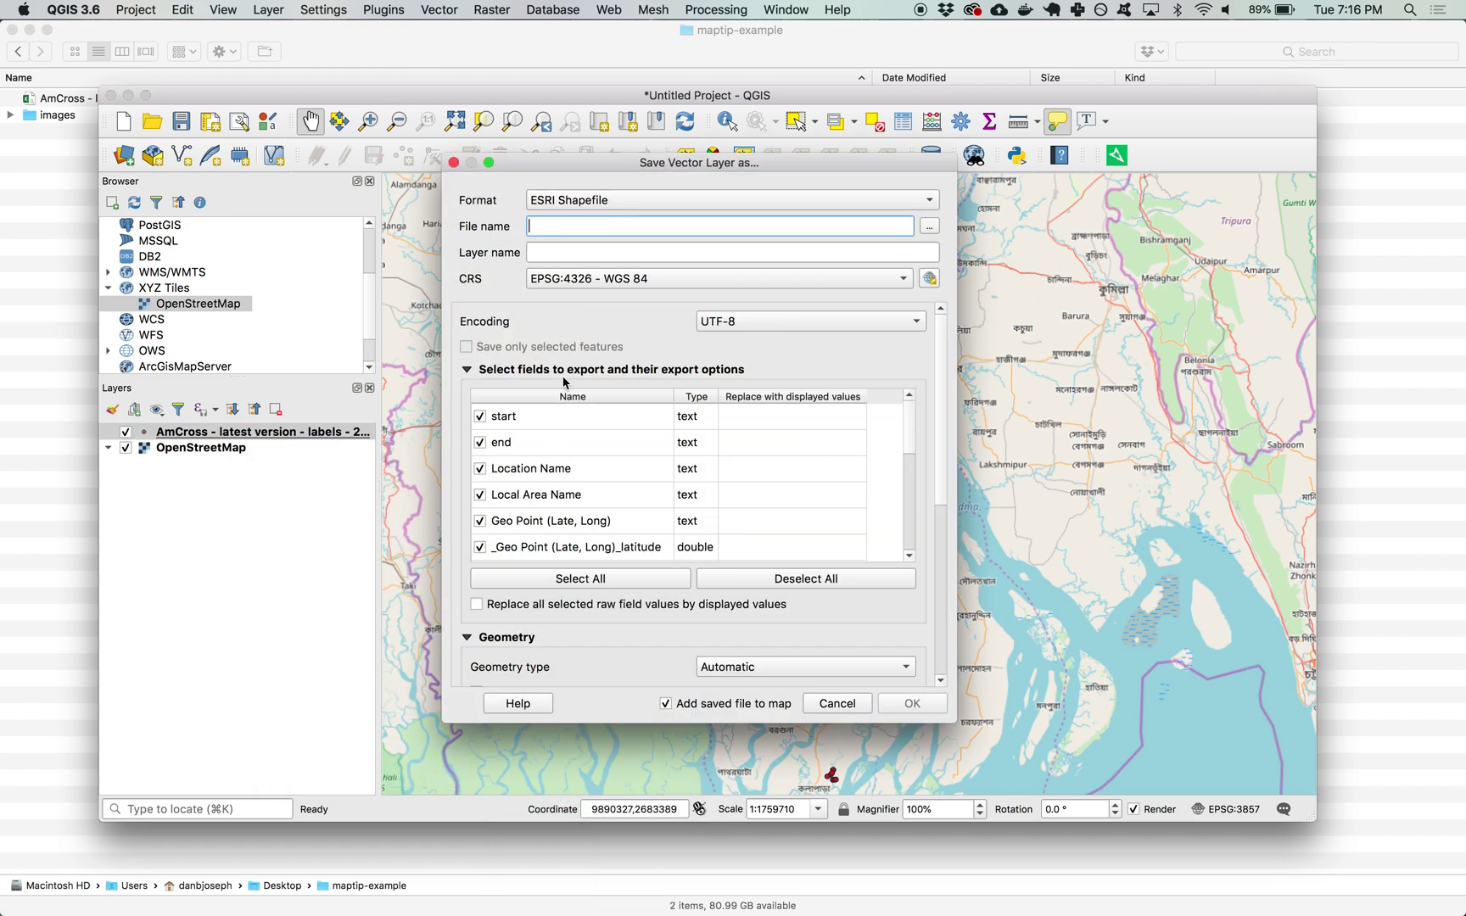
{"action": "left_click", "coordinate": [531, 207]}
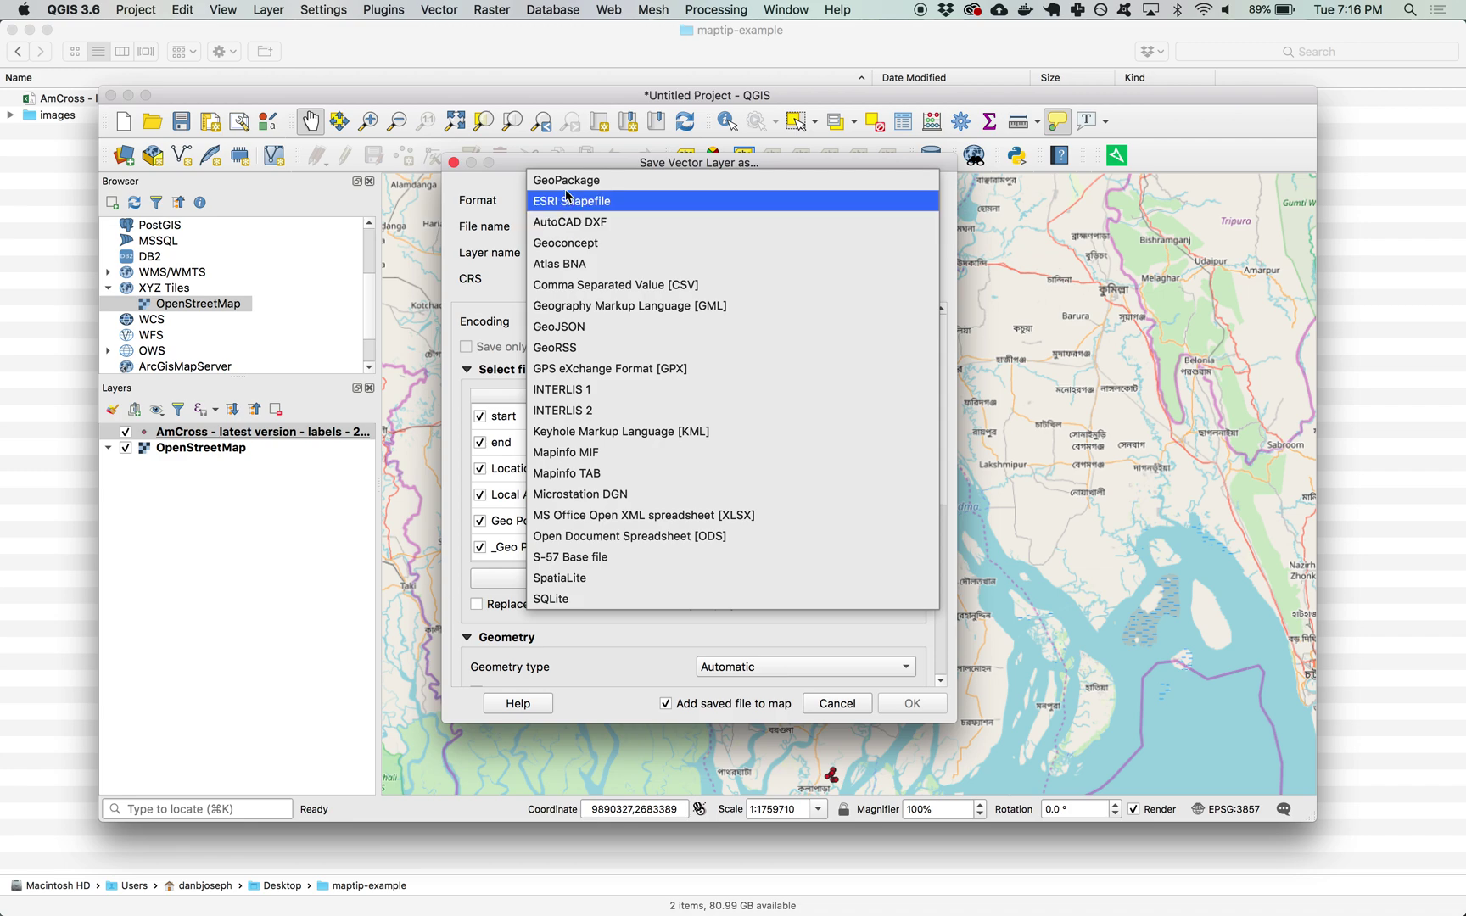
{"action": "left_click", "coordinate": [568, 201]}
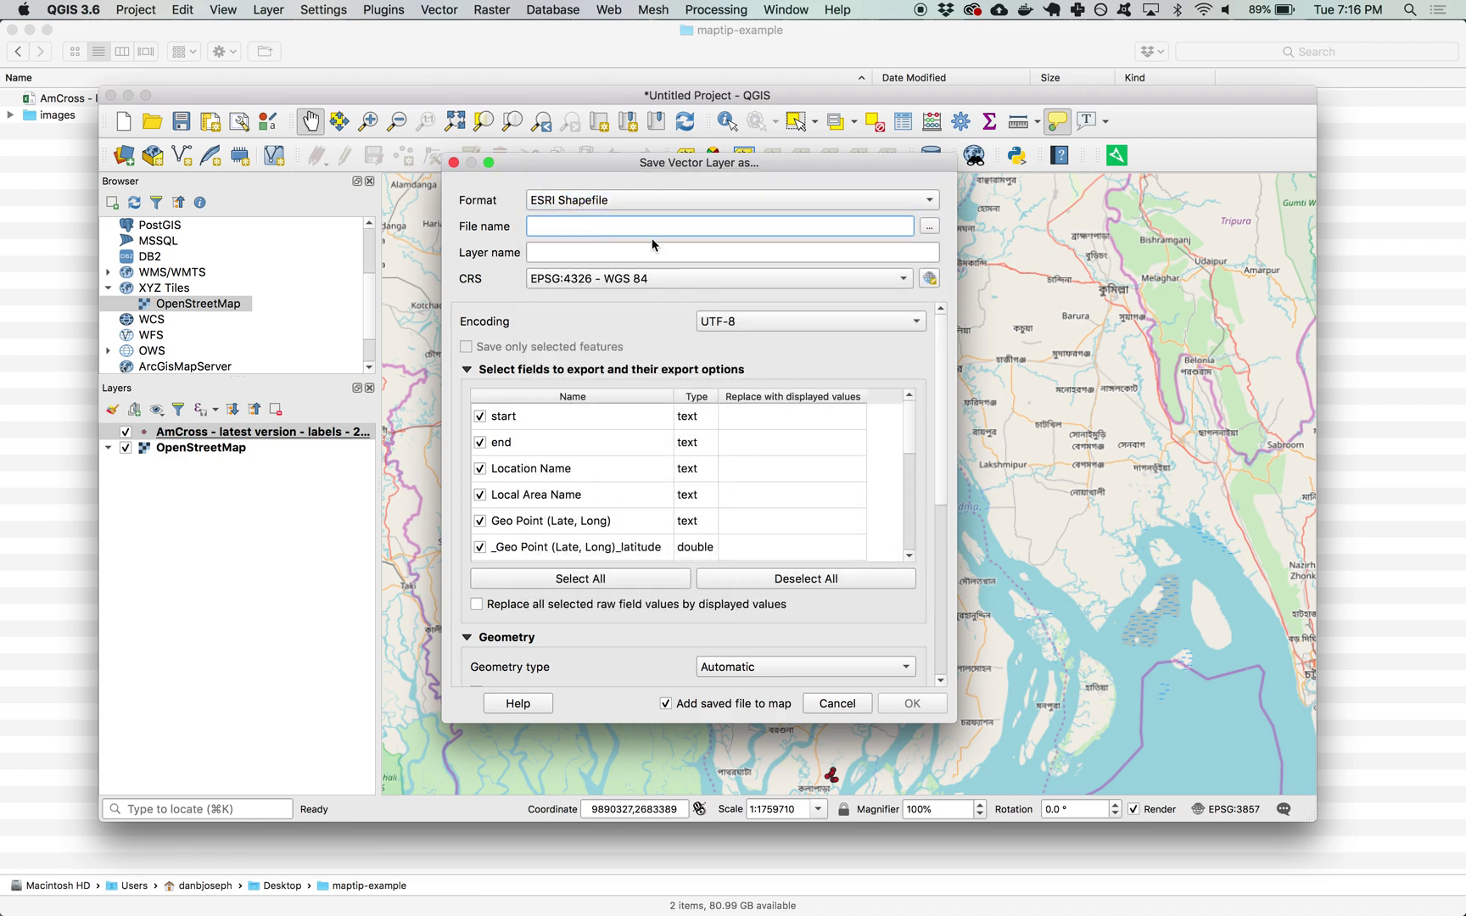
Export the layer as points.shp into a new 'geo' folder and add it to the map.
{"action": "left_click", "coordinate": [930, 230]}
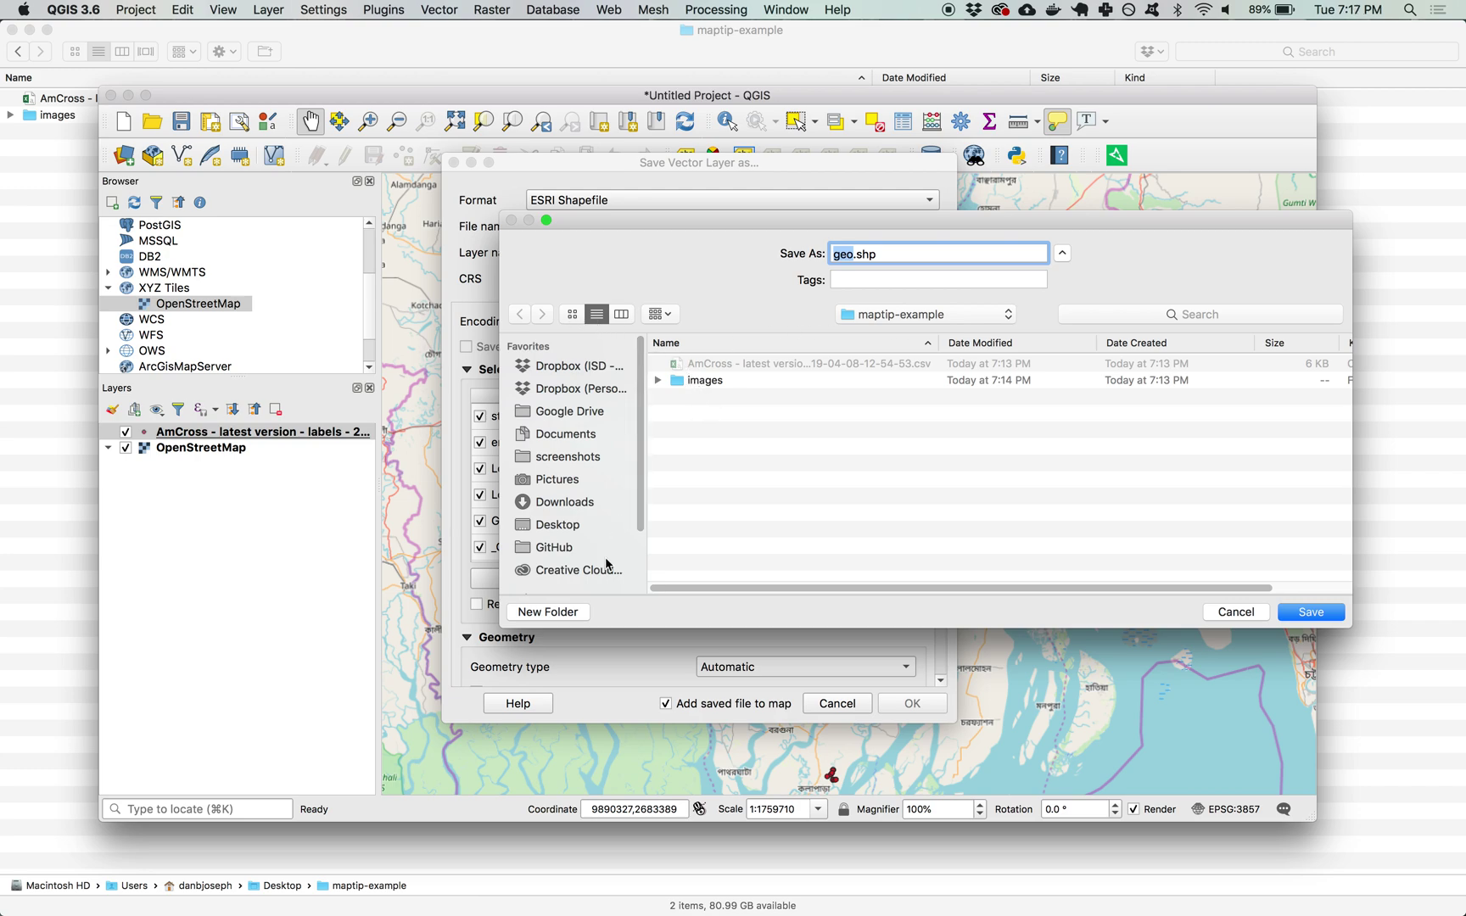
{"action": "left_click", "coordinate": [569, 619]}
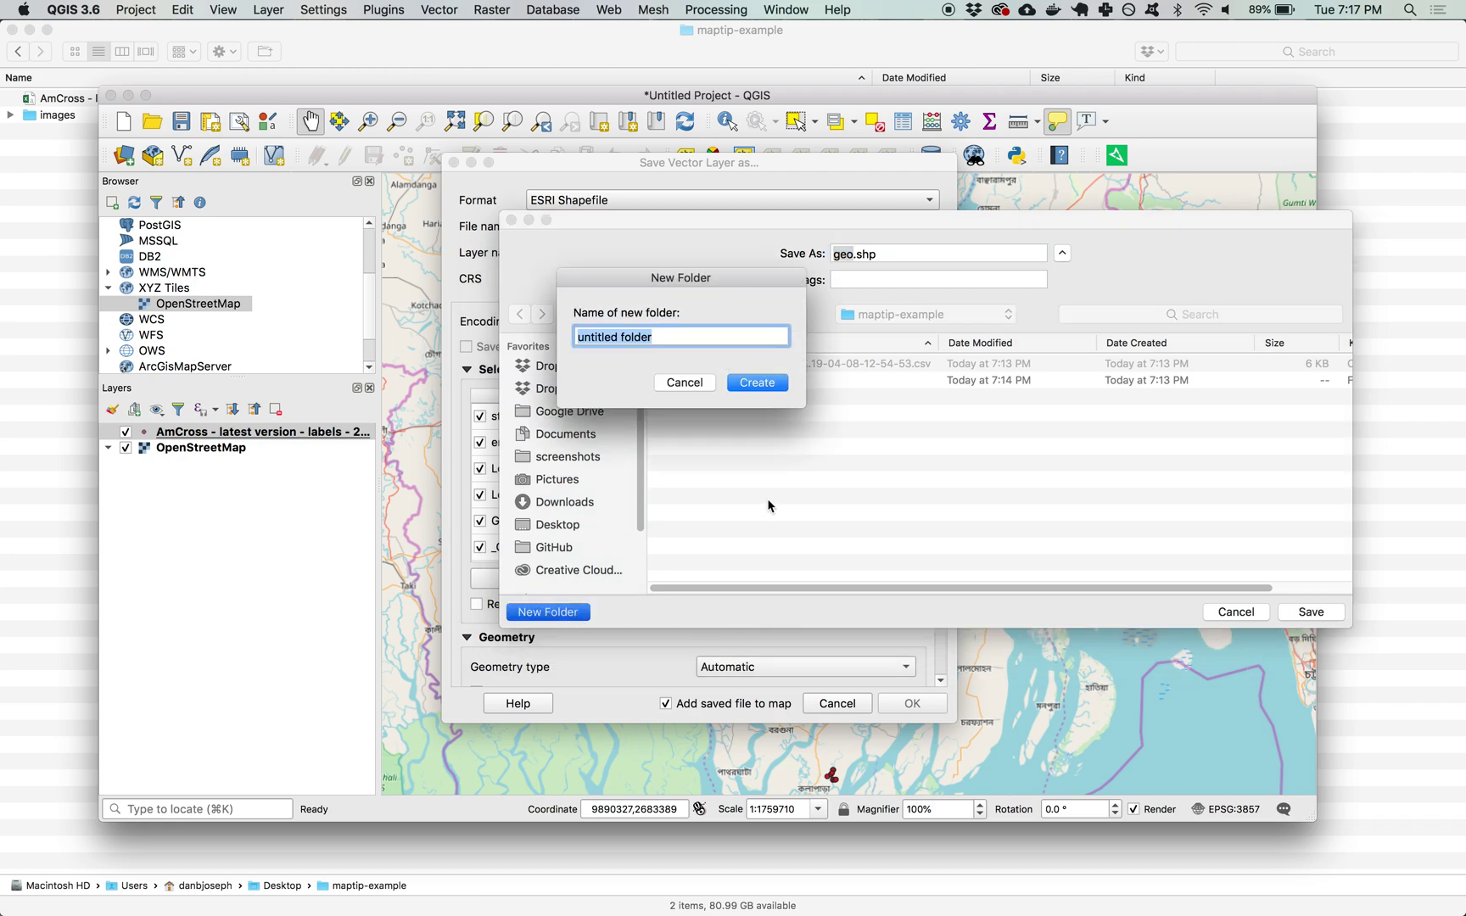
{"action": "type", "text": "geo"}
{"action": "left_click", "coordinate": [770, 383]}
{"action": "left_click", "coordinate": [846, 255]}
{"action": "double_click", "coordinate": [849, 255]}
{"action": "type", "text": "points"}
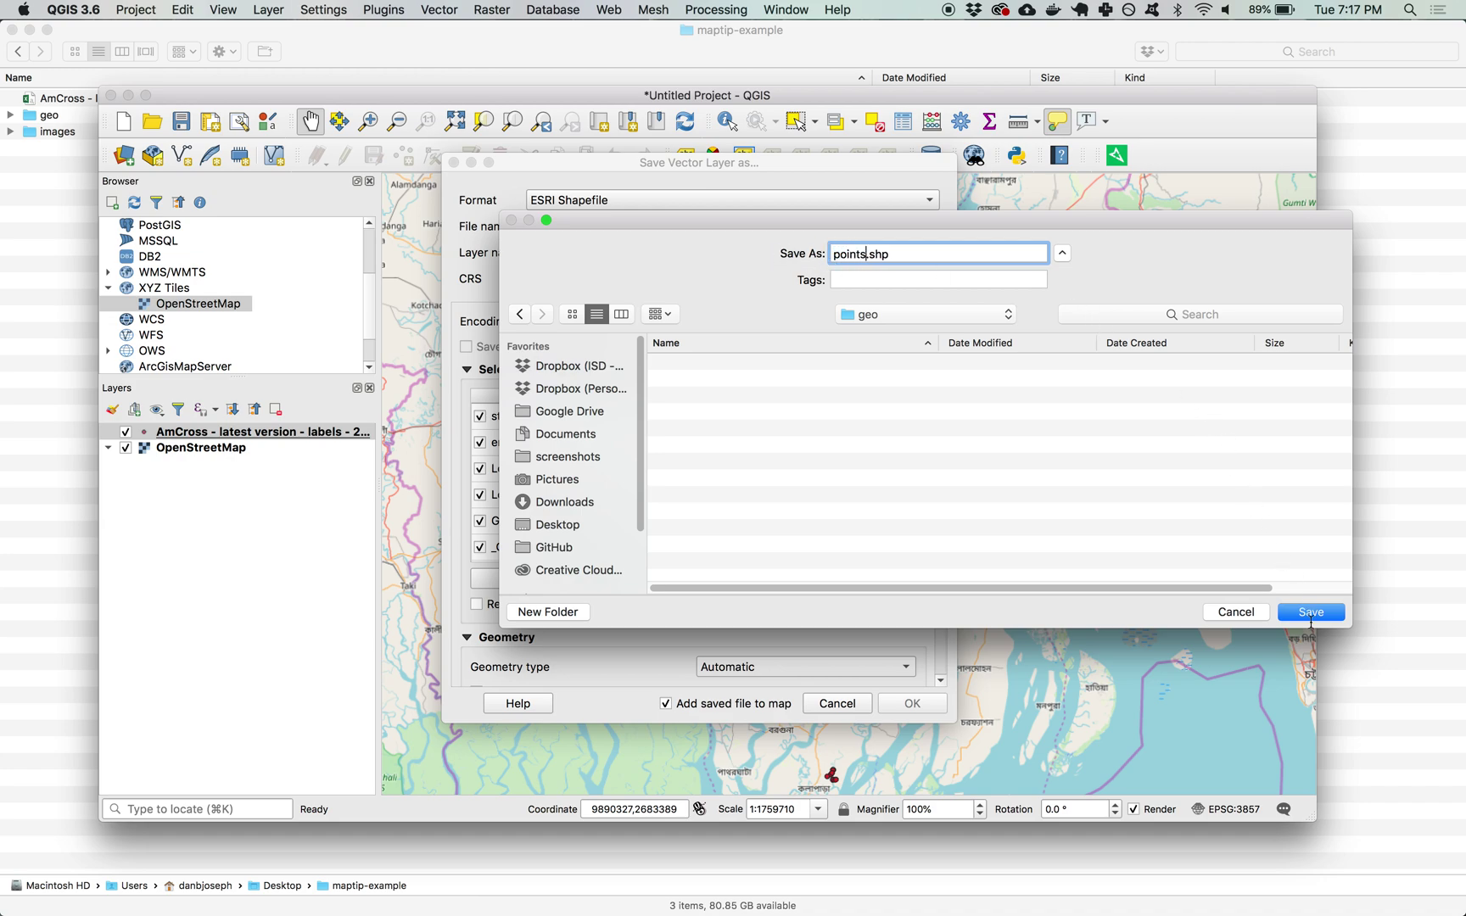
{"action": "left_click", "coordinate": [1312, 615]}
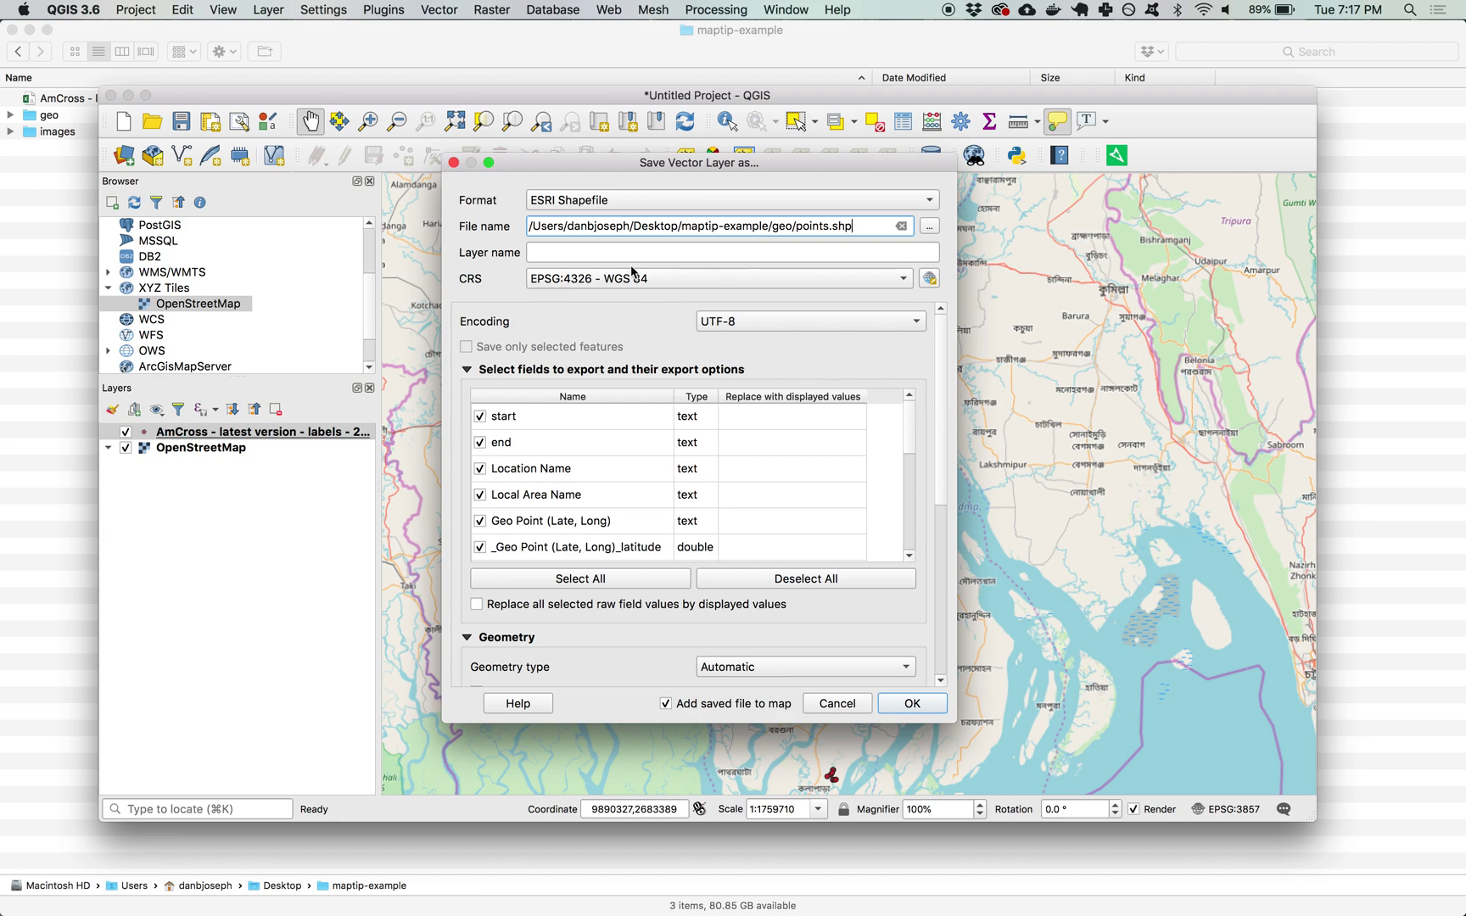
{"action": "left_click", "coordinate": [913, 704]}
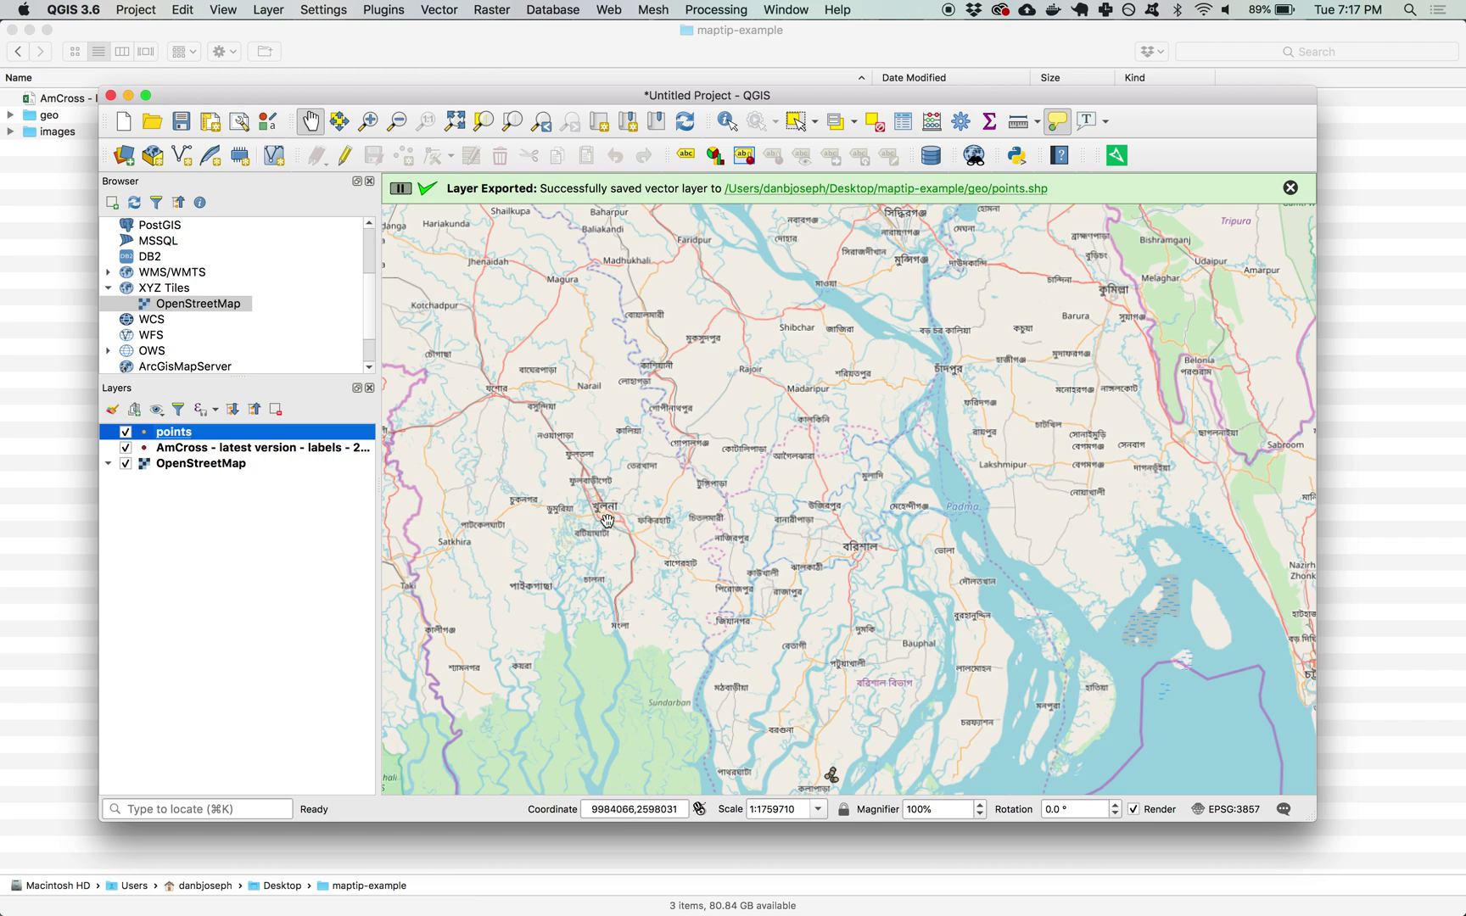
Remove the AmCross CSV layer from the project and confirm.
{"action": "left_click", "coordinate": [181, 453]}
{"action": "right_click", "coordinate": [185, 449]}
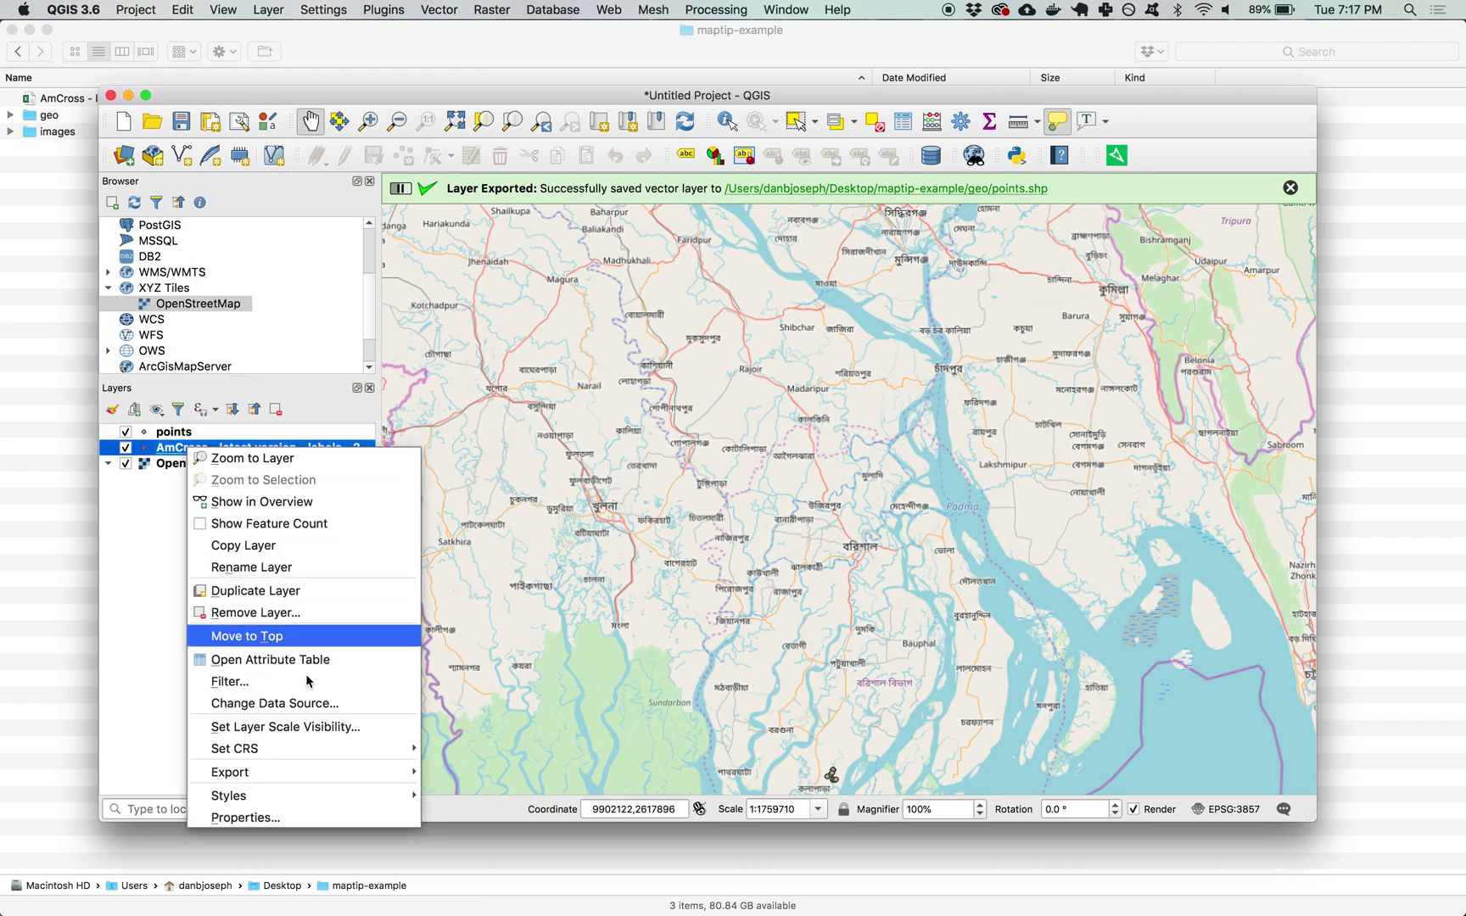
{"action": "mouse_move", "coordinate": [288, 776]}
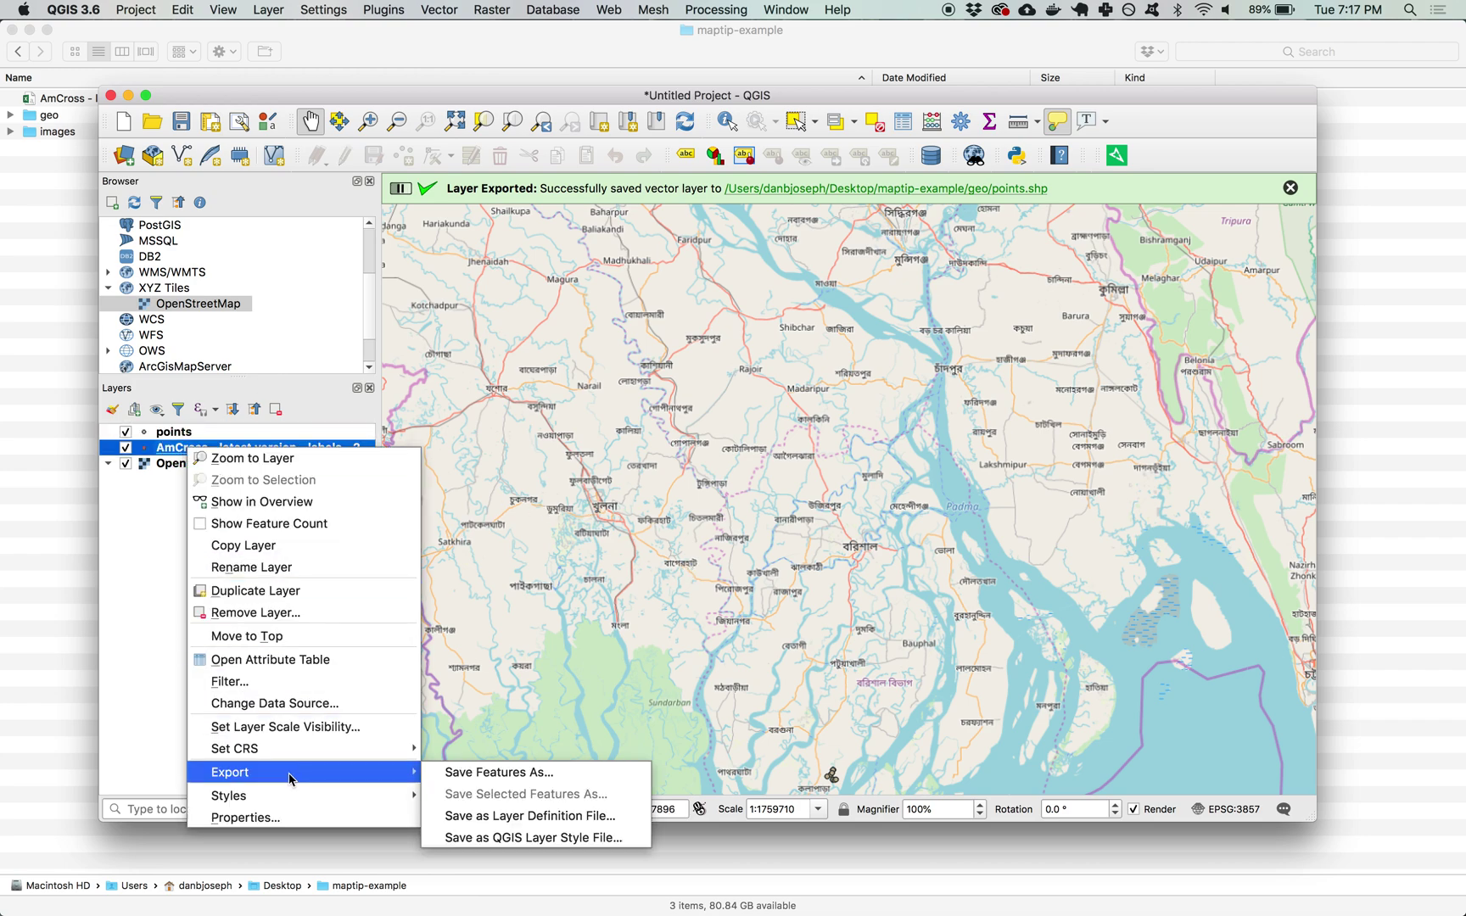
{"action": "left_click", "coordinate": [282, 609]}
{"action": "left_click", "coordinate": [760, 474]}
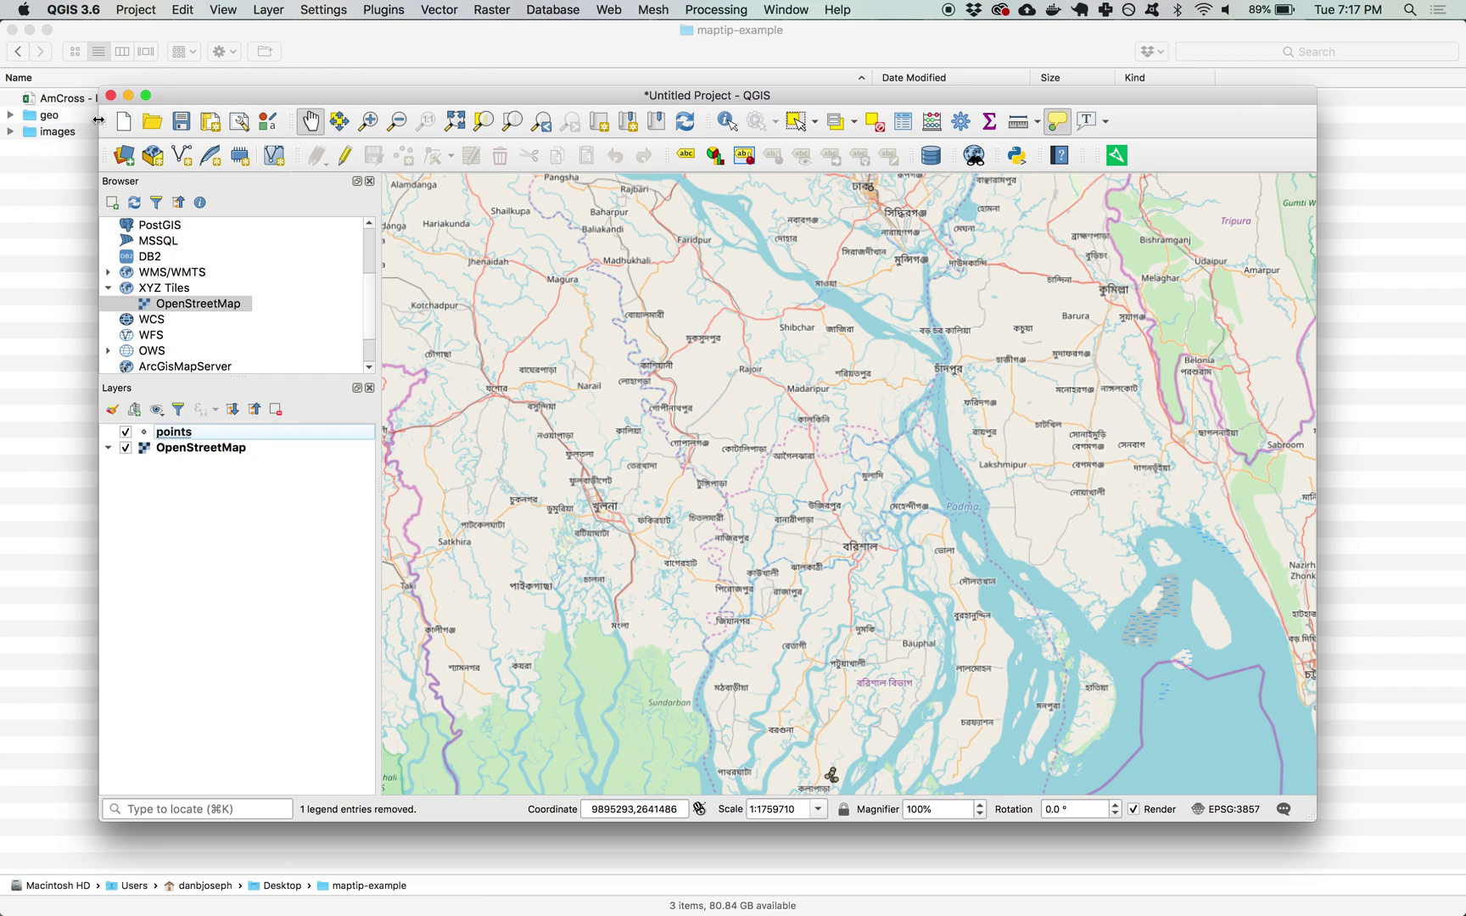
Expand the geo folder to see points .cpg, .dbf, .prj, .qpj, .shp and .shx.
{"action": "left_click", "coordinate": [10, 115]}
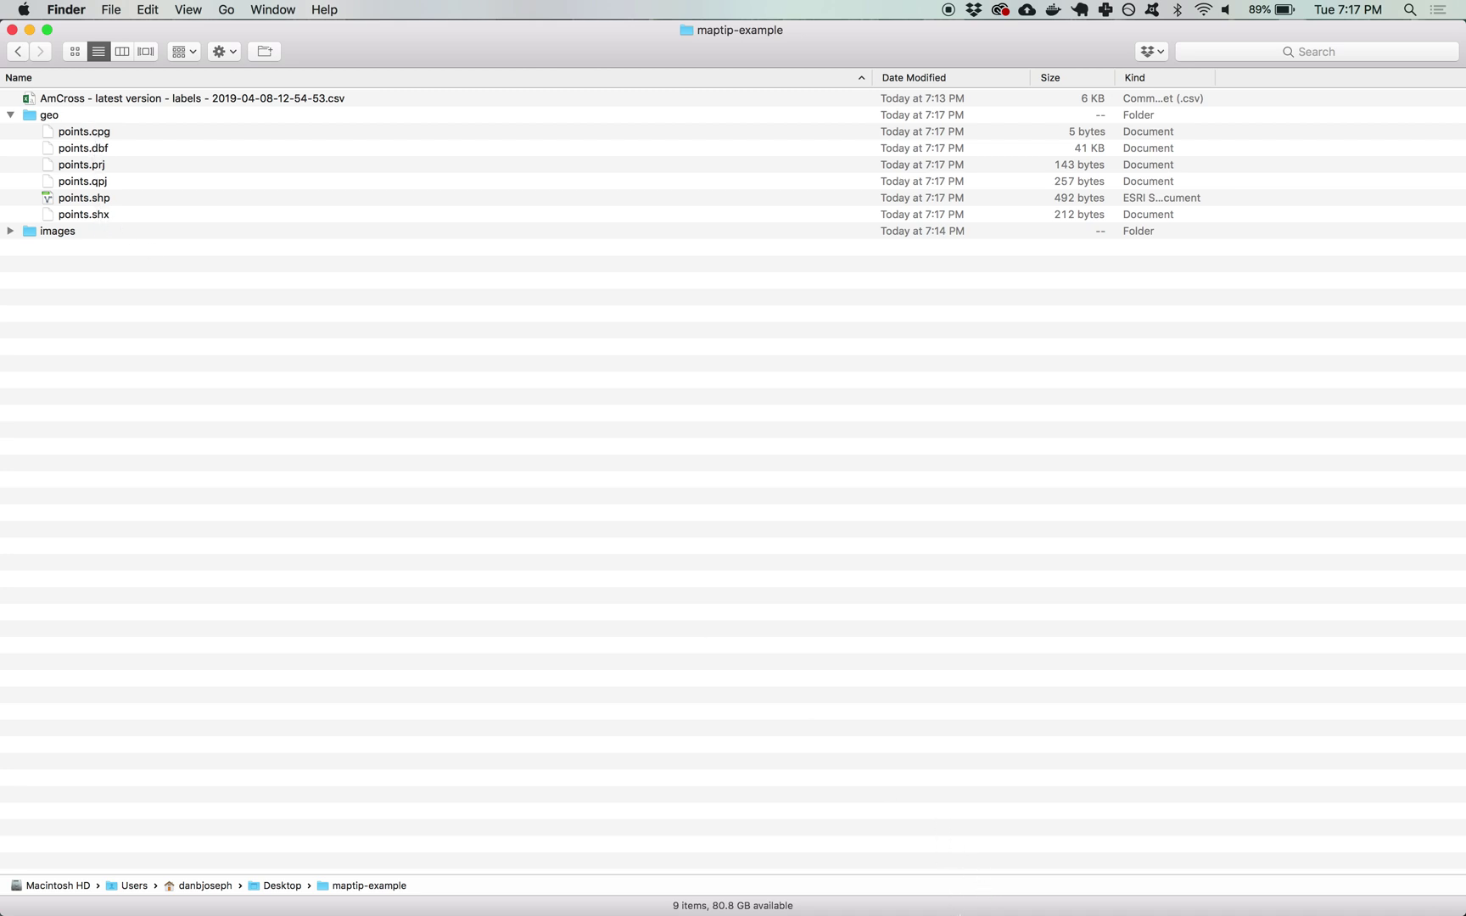
Enlarge the QGIS window and open the points layer's Symbology properties.
{"action": "left_click", "coordinate": [1073, 882]}
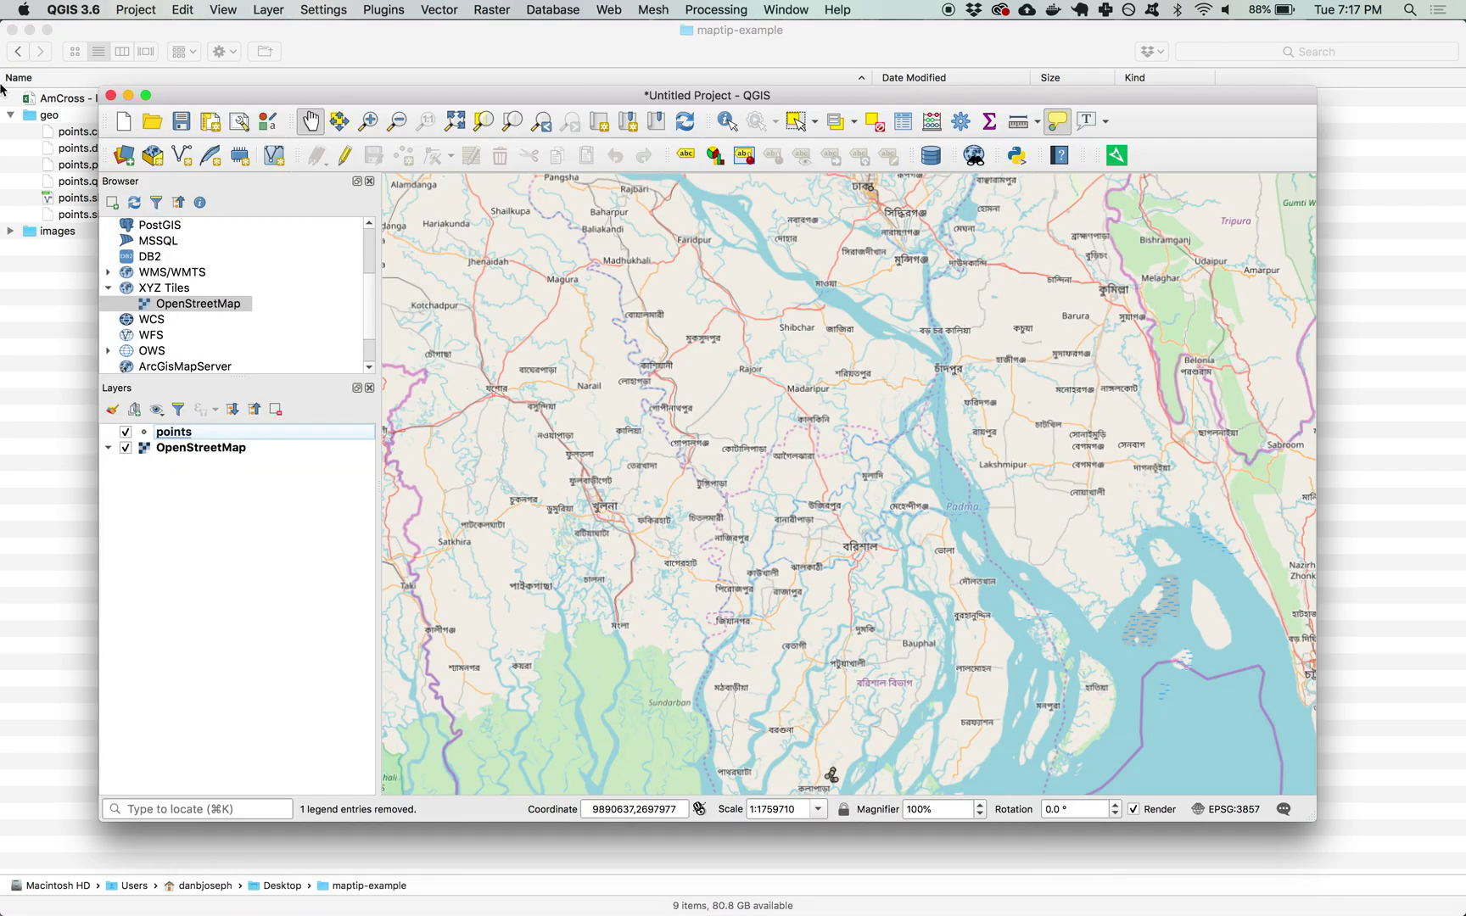
{"action": "left_click_drag", "start_coordinate": [99, 86], "coordinate": [7, 24]}
{"action": "left_click_drag", "start_coordinate": [1313, 838], "coordinate": [1446, 901]}
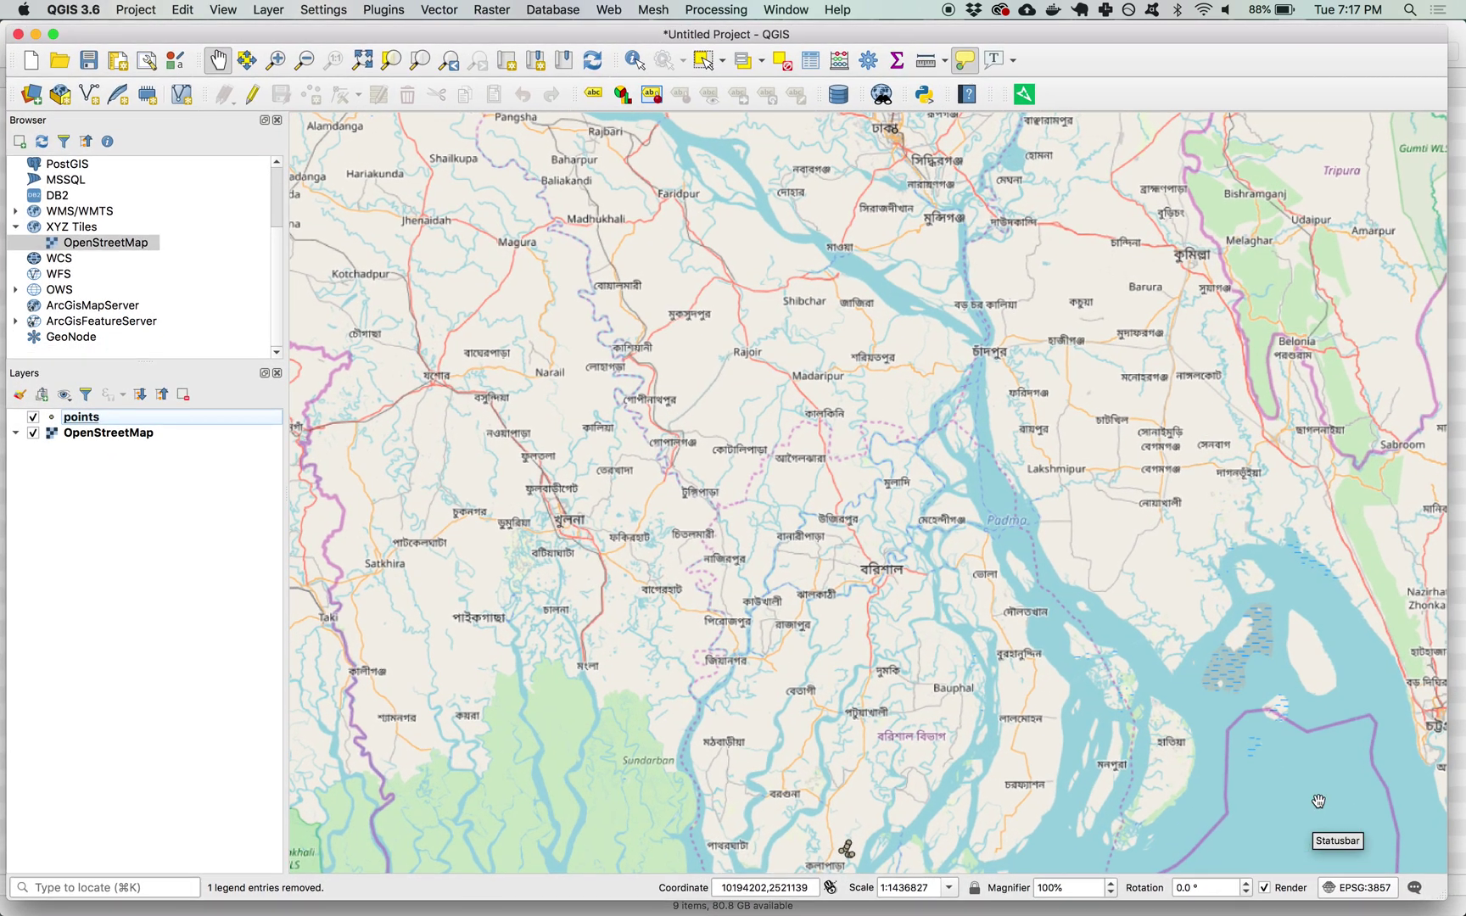
{"action": "right_click", "coordinate": [85, 422]}
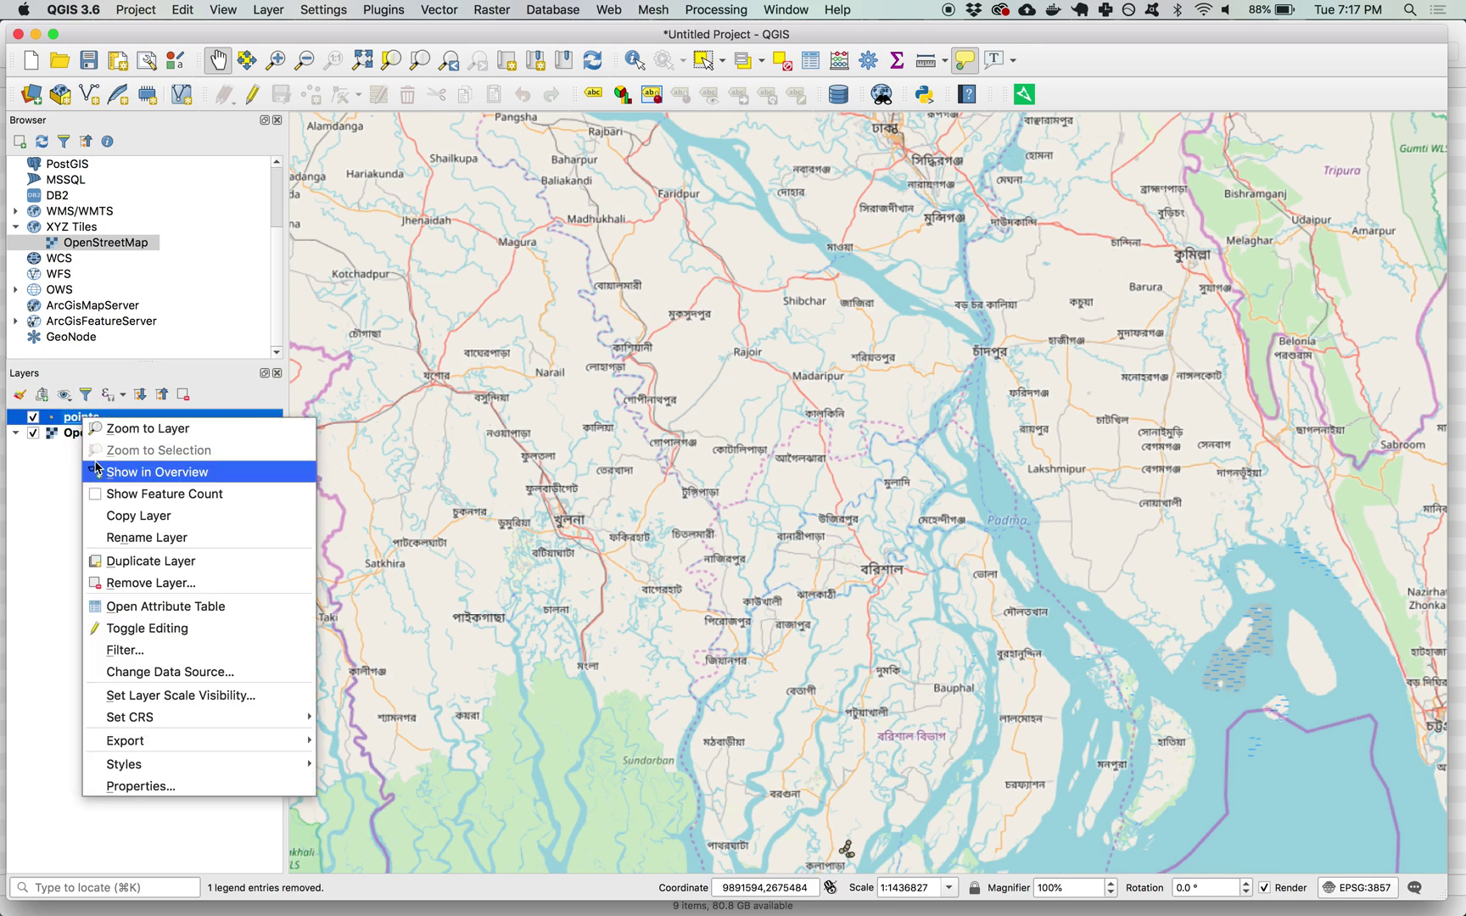
{"action": "left_click", "coordinate": [176, 787]}
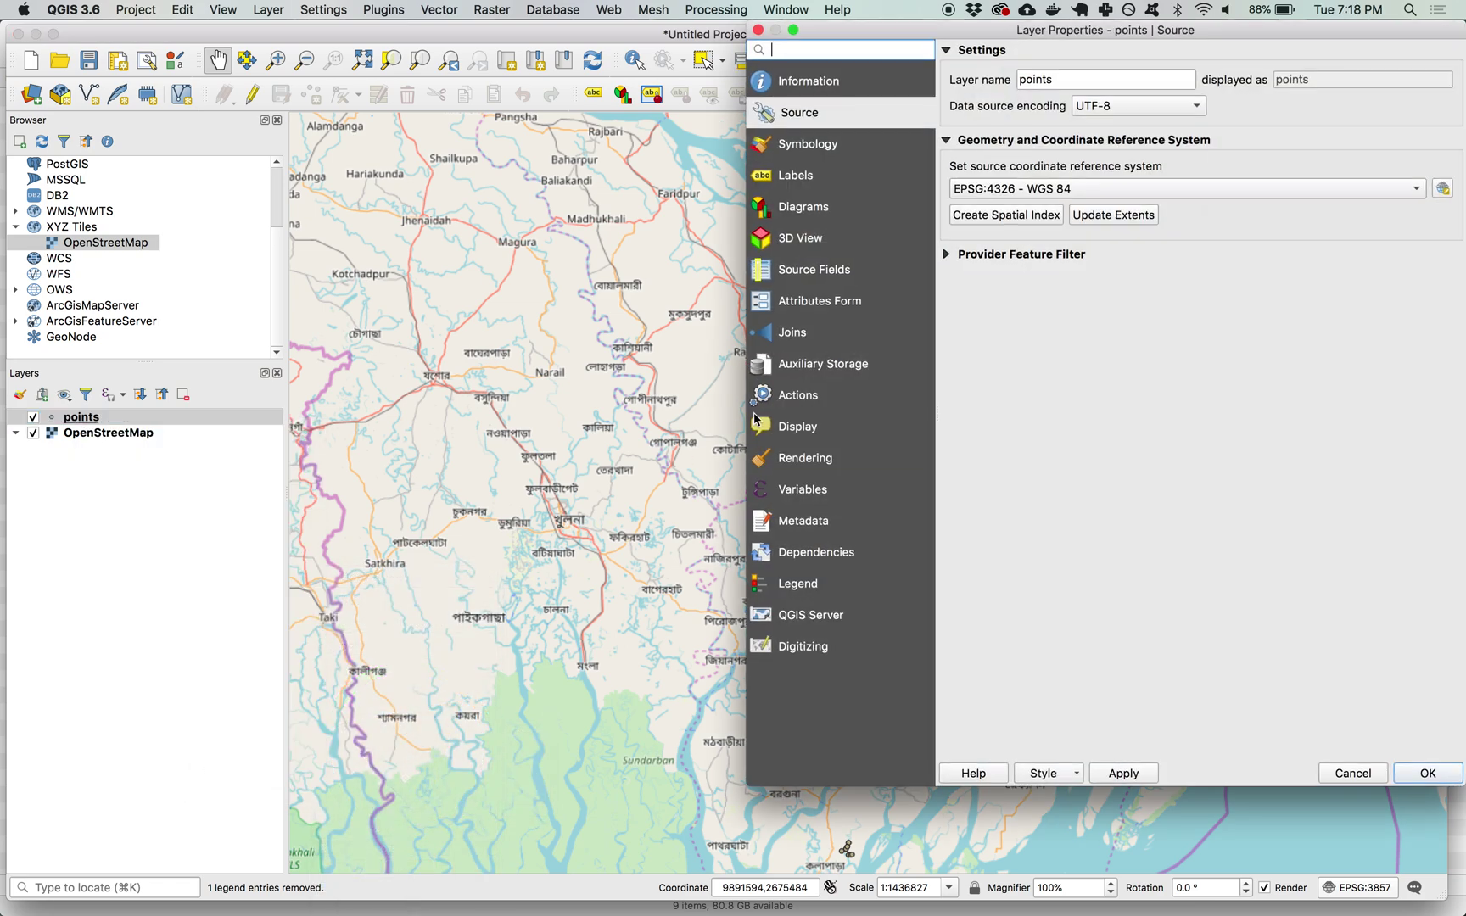
{"action": "left_click_drag", "start_coordinate": [884, 25], "coordinate": [603, 28]}
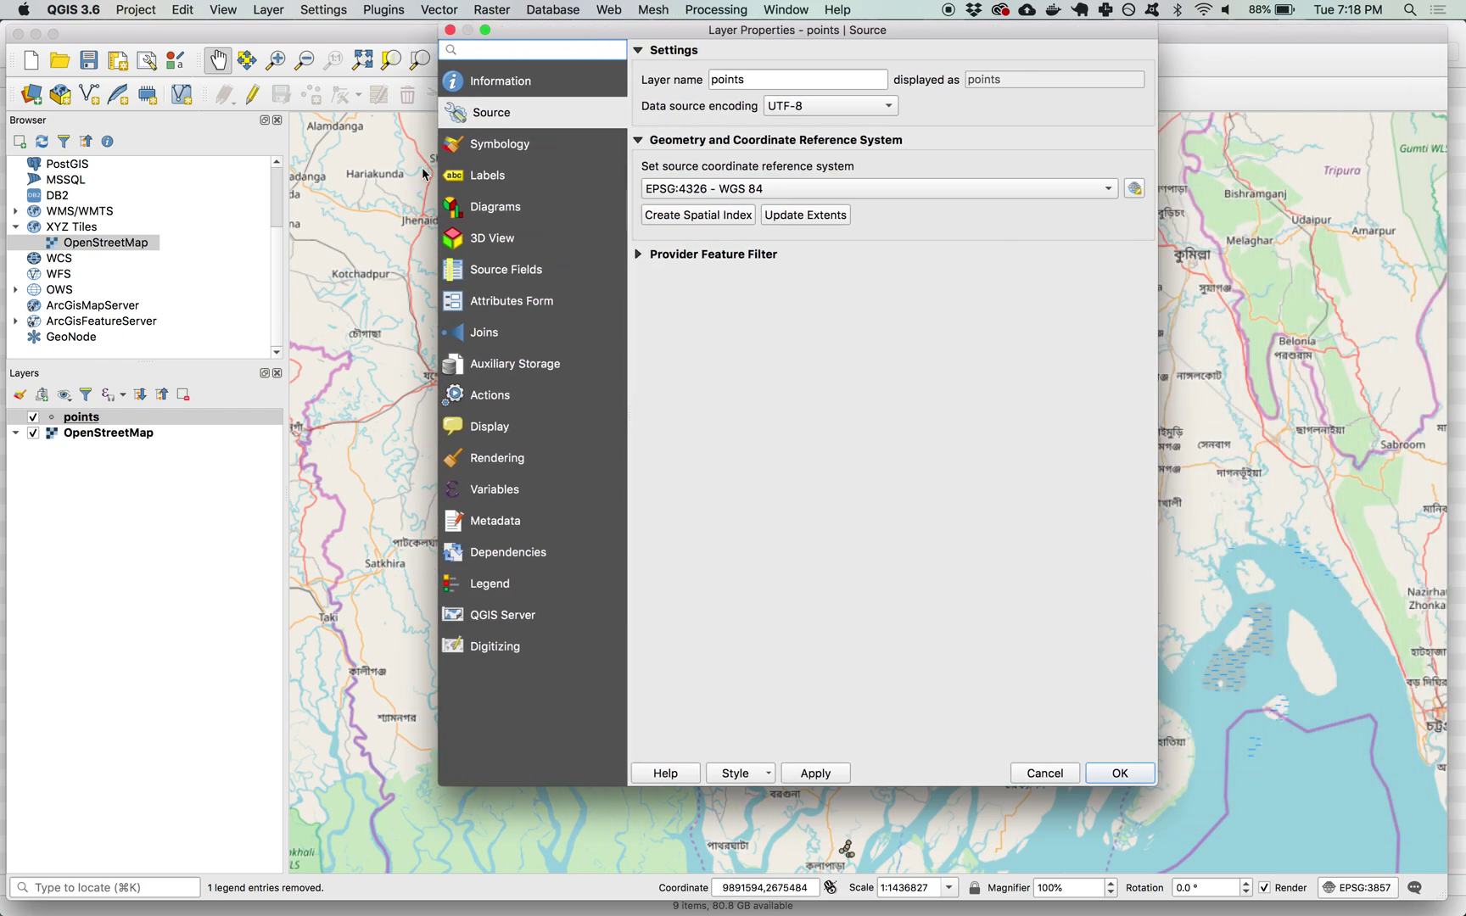
{"action": "left_click", "coordinate": [498, 146]}
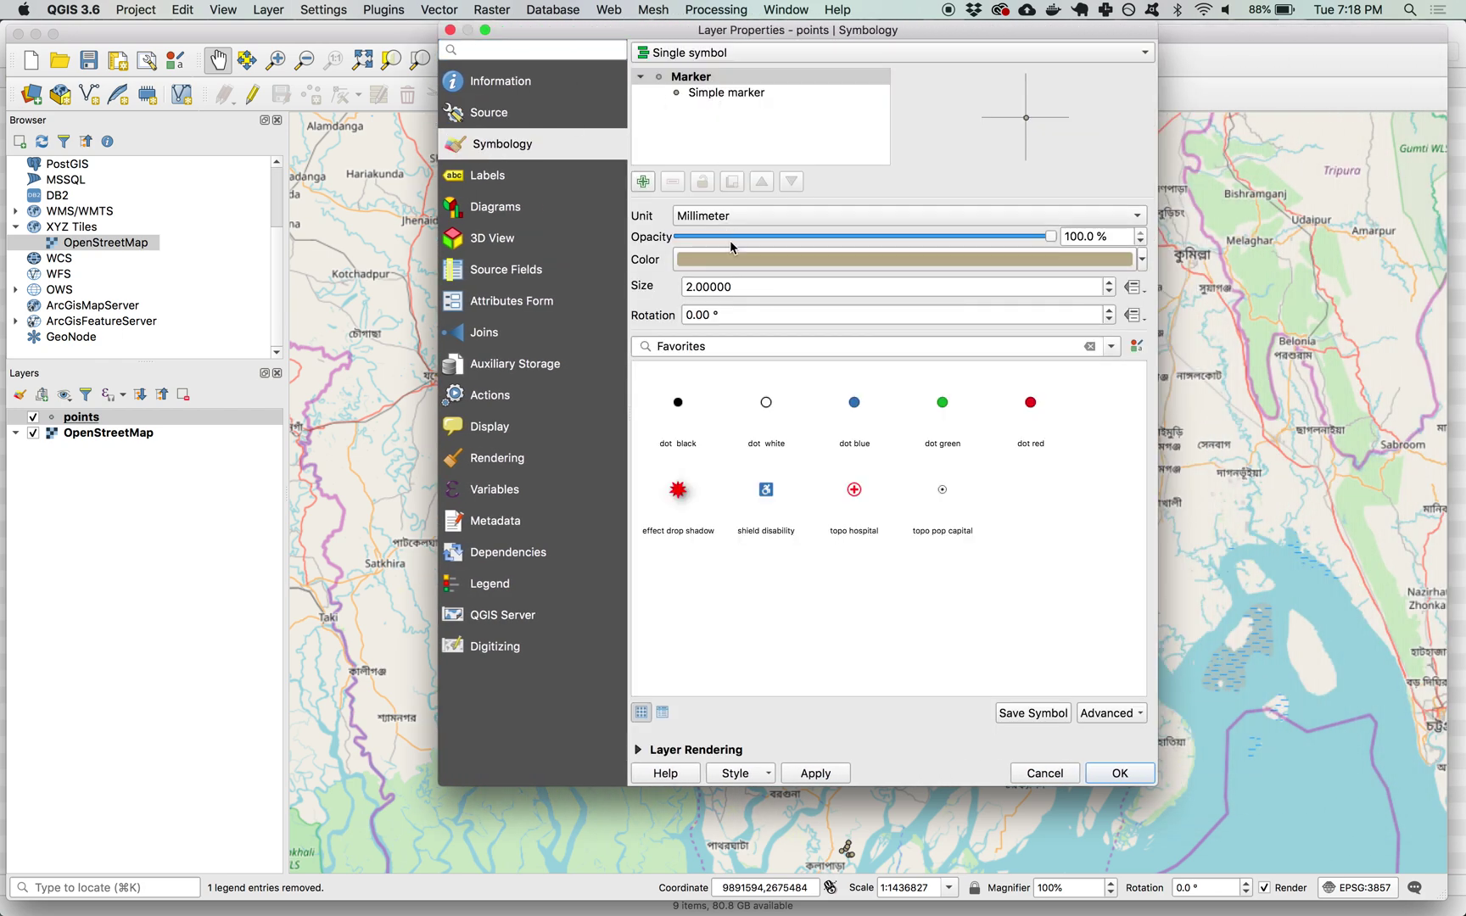
Set the marker size to 4 and its colour to red (#ff010d).
{"action": "double_click", "coordinate": [691, 286]}
{"action": "type", "text": "4"}
{"action": "left_click", "coordinate": [732, 252]}
{"action": "left_click", "coordinate": [696, 361]}
{"action": "mouse_move", "coordinate": [707, 352]}
{"action": "left_mouse_down"}
{"action": "mouse_move", "coordinate": [726, 445]}
{"action": "mouse_move", "coordinate": [720, 430]}
{"action": "left_mouse_up"}
{"action": "left_click", "coordinate": [1003, 673]}
Apply the style and zoom into Dhaka to the red points beside the Training Center.
{"action": "left_click", "coordinate": [1112, 772]}
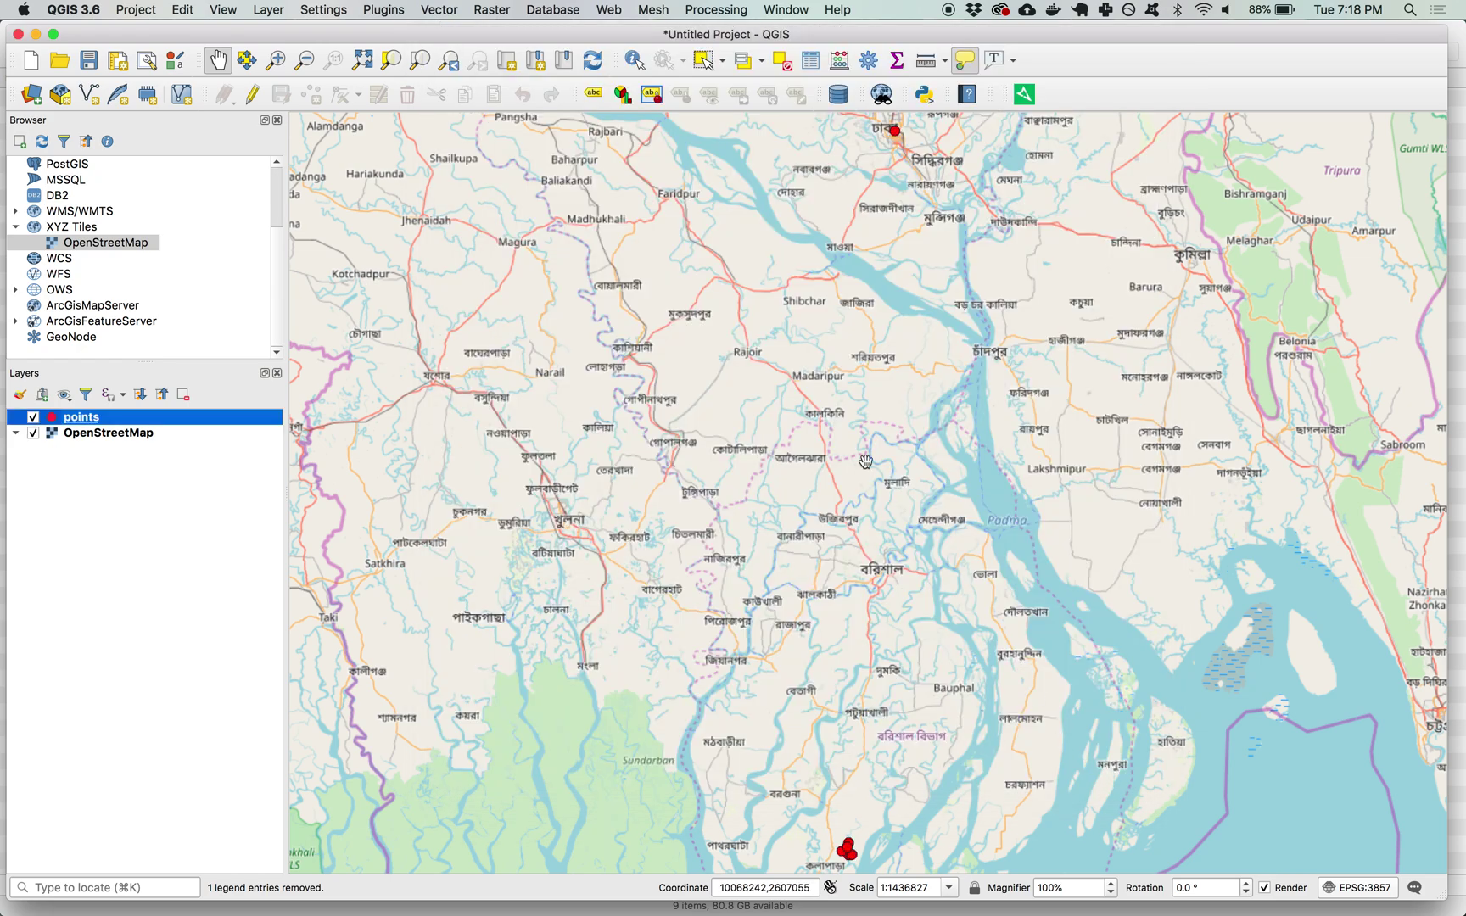
{"action": "scroll", "coordinate": [788, 421], "scroll_direction": "up", "scroll_amount": 2}
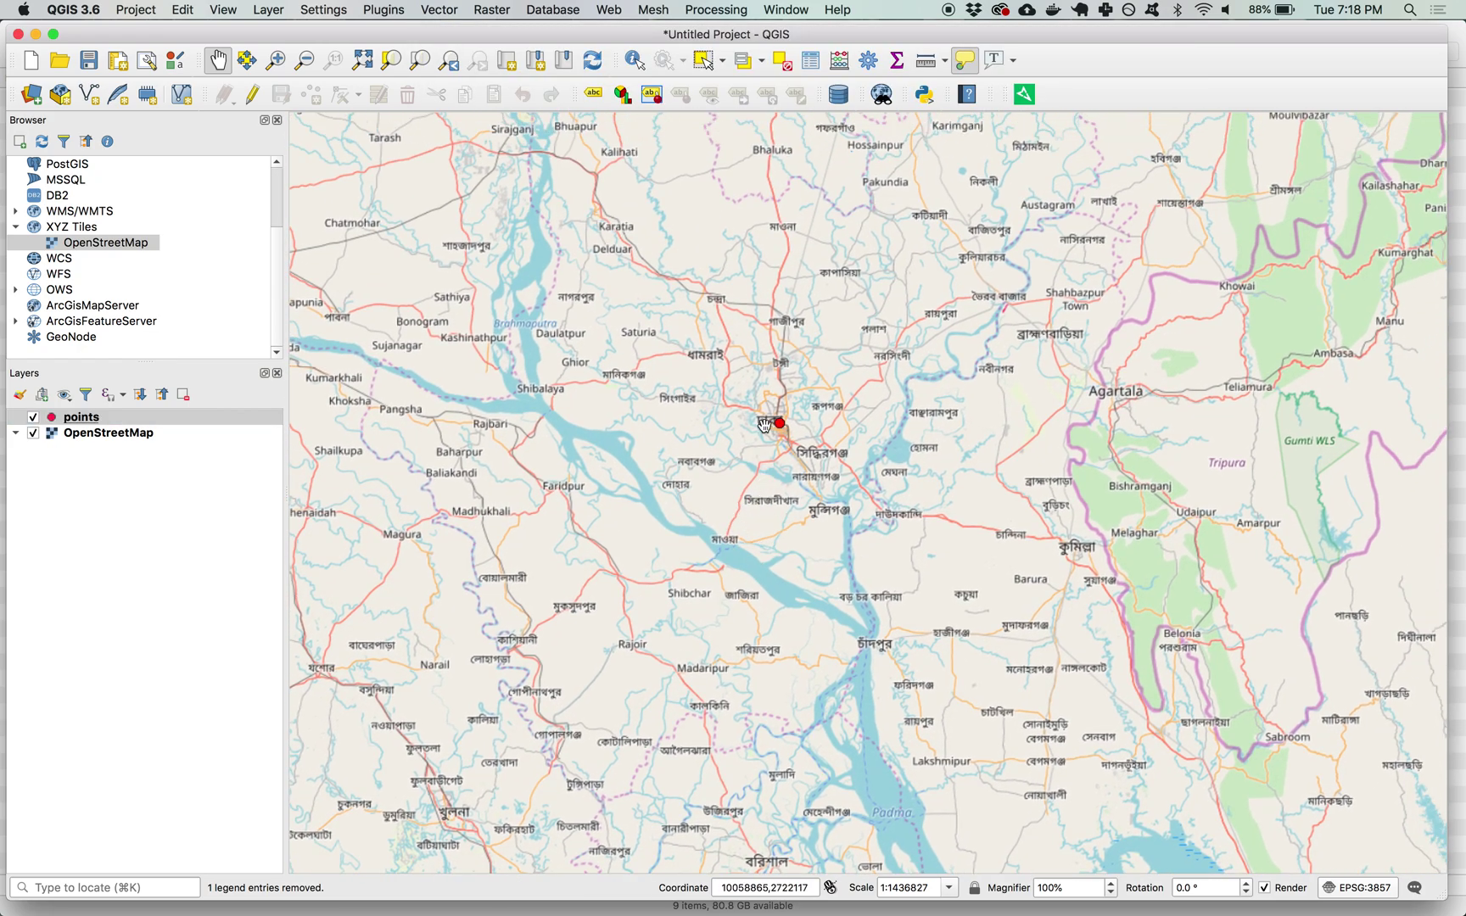
{"action": "scroll", "coordinate": [788, 421], "scroll_direction": "up", "scroll_amount": 5}
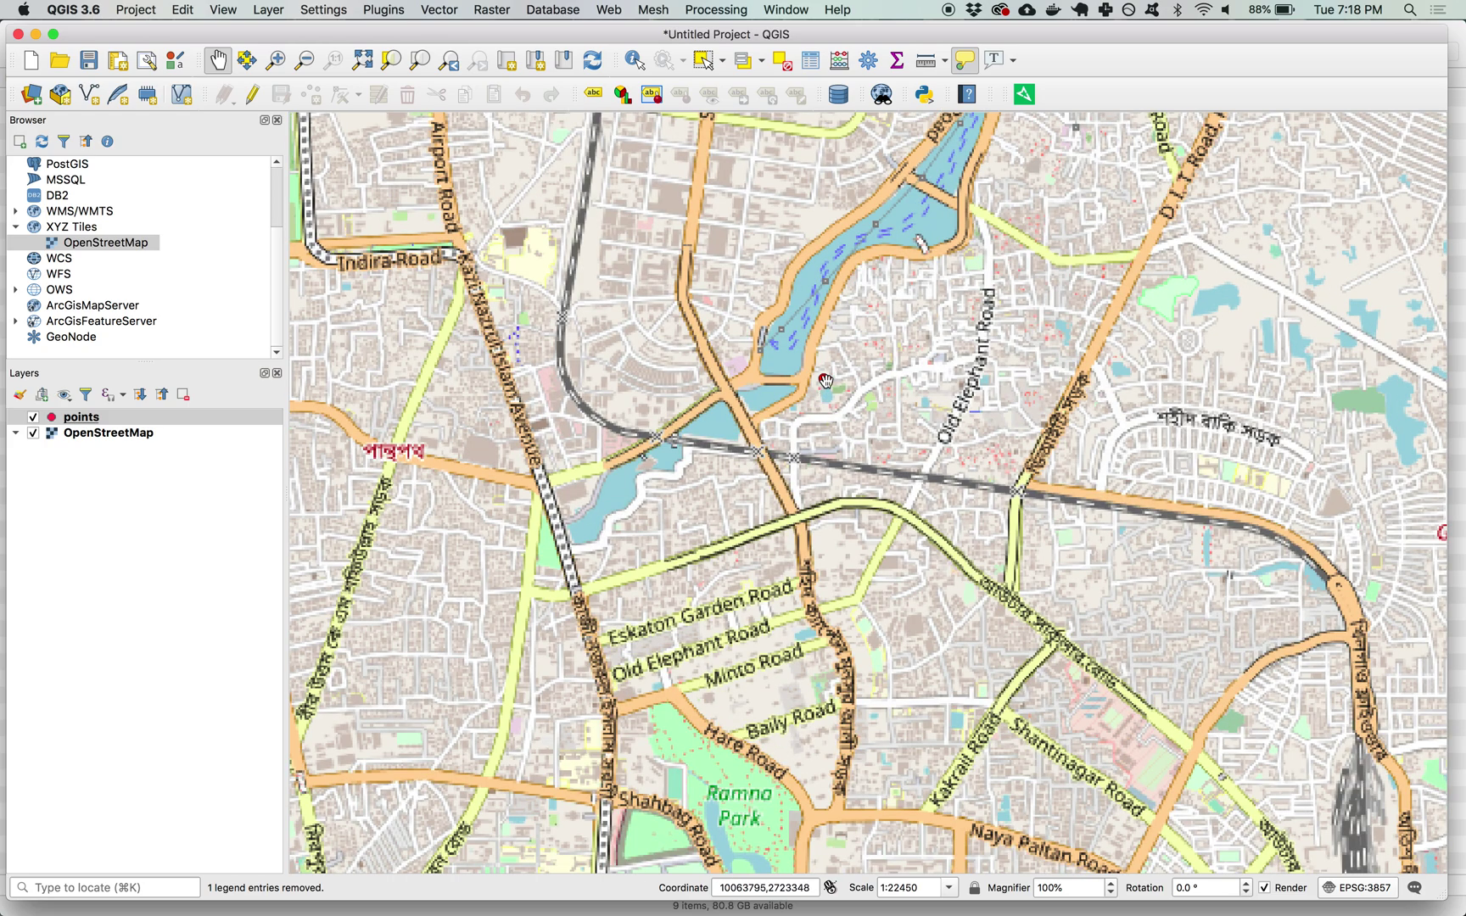
{"action": "scroll", "coordinate": [826, 387], "scroll_direction": "up", "scroll_amount": 3}
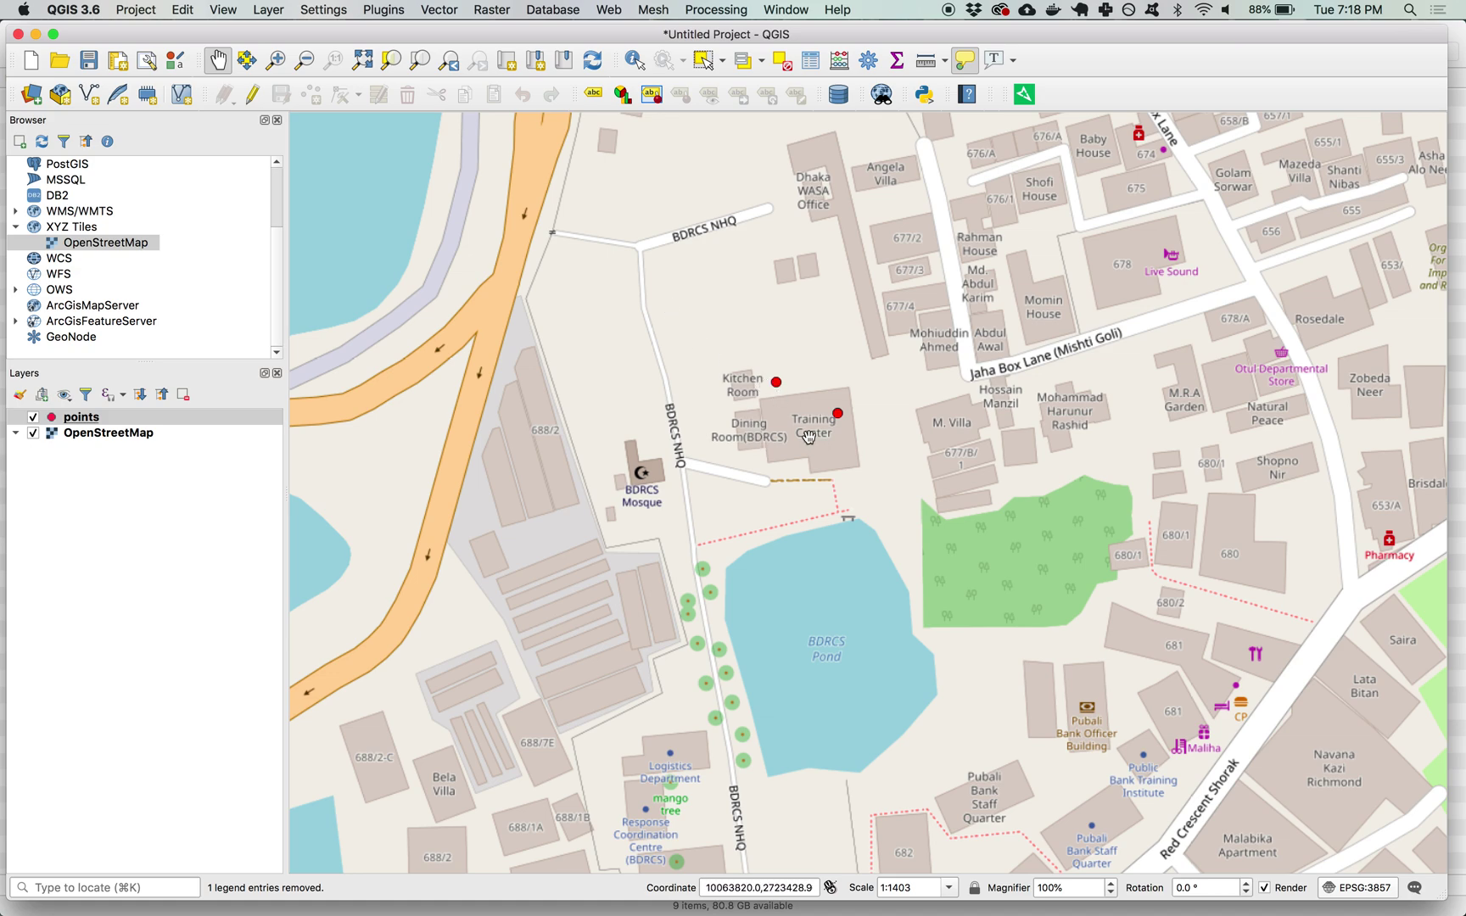
{"action": "left_click_drag", "start_coordinate": [801, 442], "coordinate": [717, 439]}
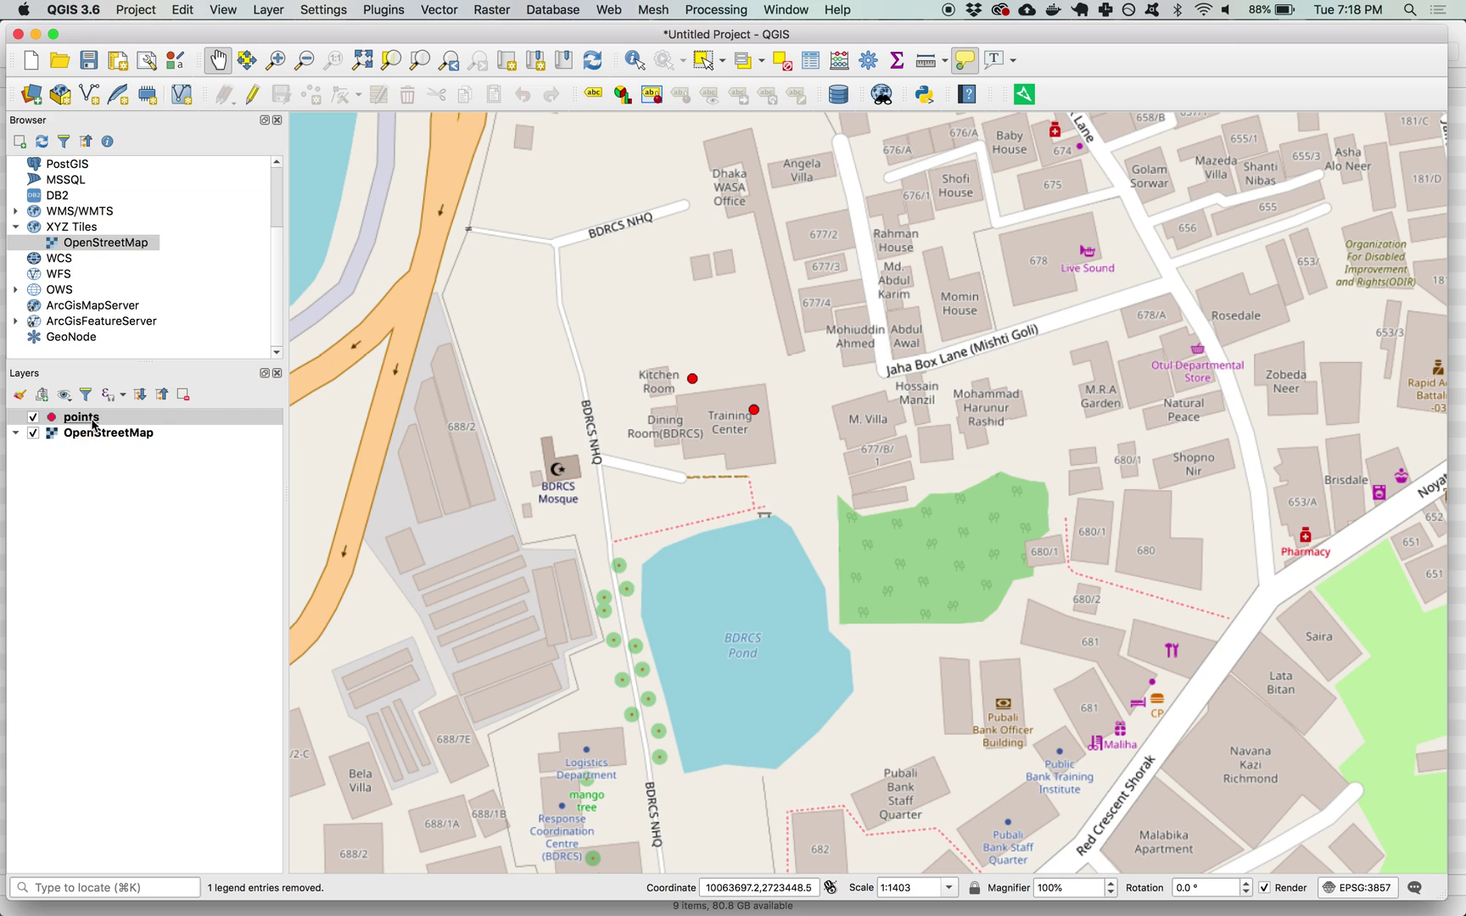
{"action": "mouse_move", "coordinate": [94, 425]}
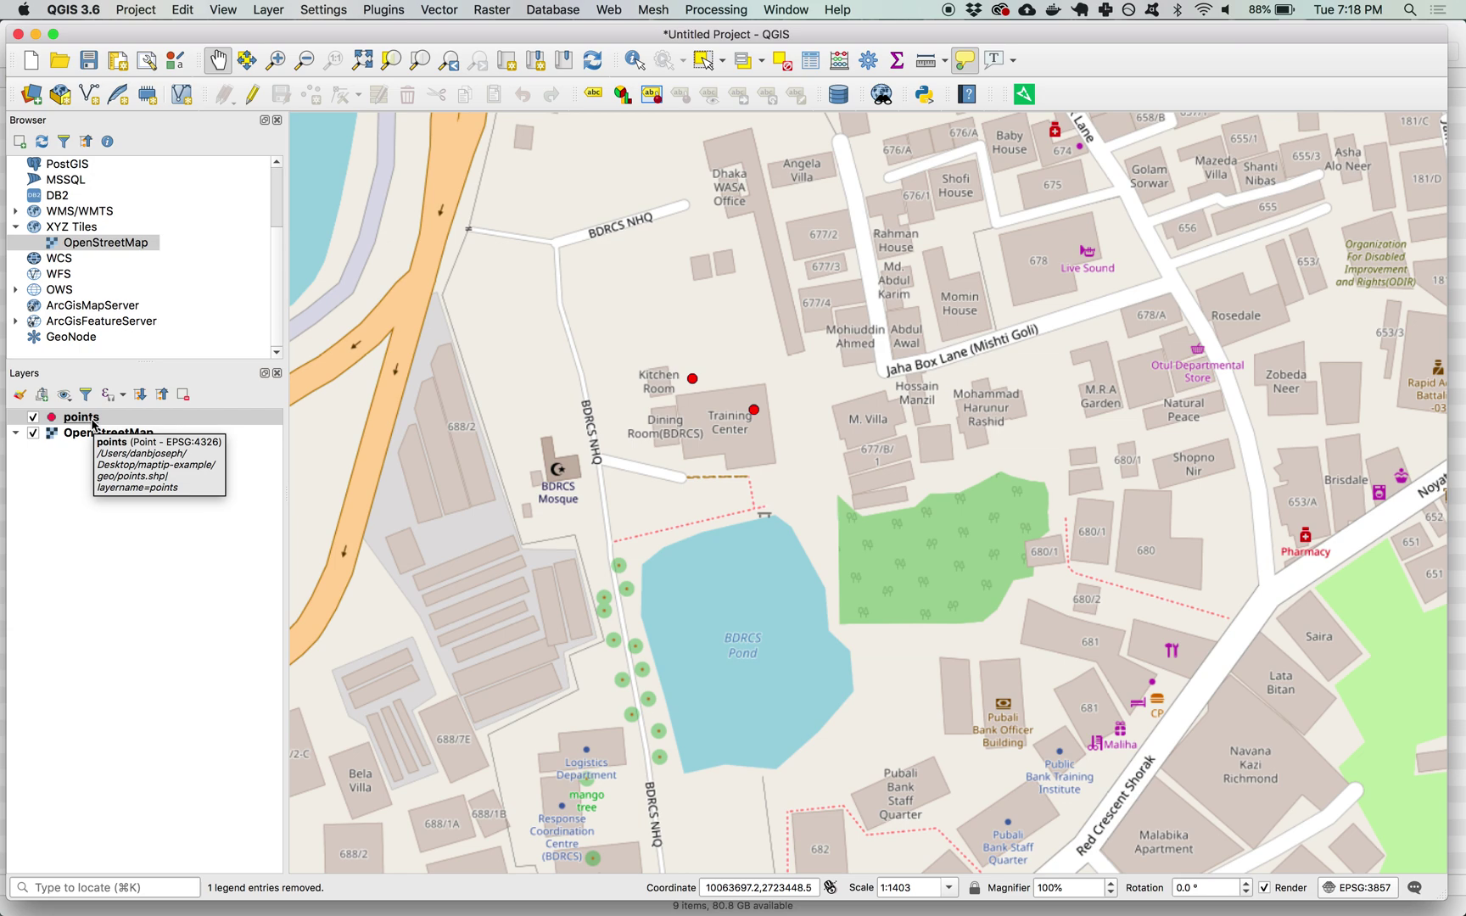
Save the project as maptip-example.qgz in the maptip-example folder via Project > Save As.
{"action": "left_click", "coordinate": [133, 9]}
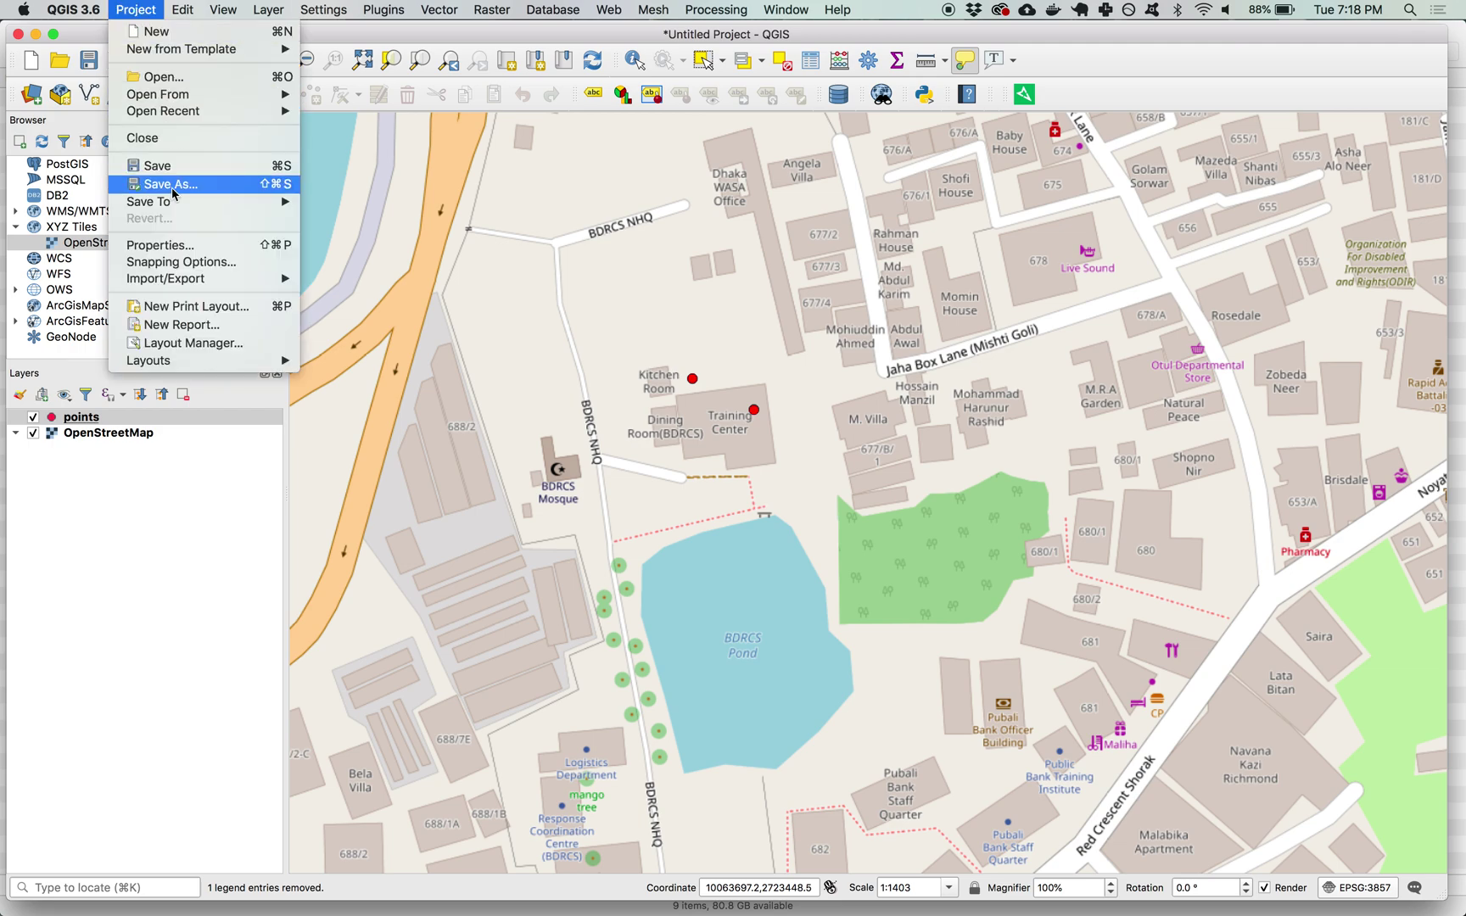
{"action": "left_click", "coordinate": [176, 167]}
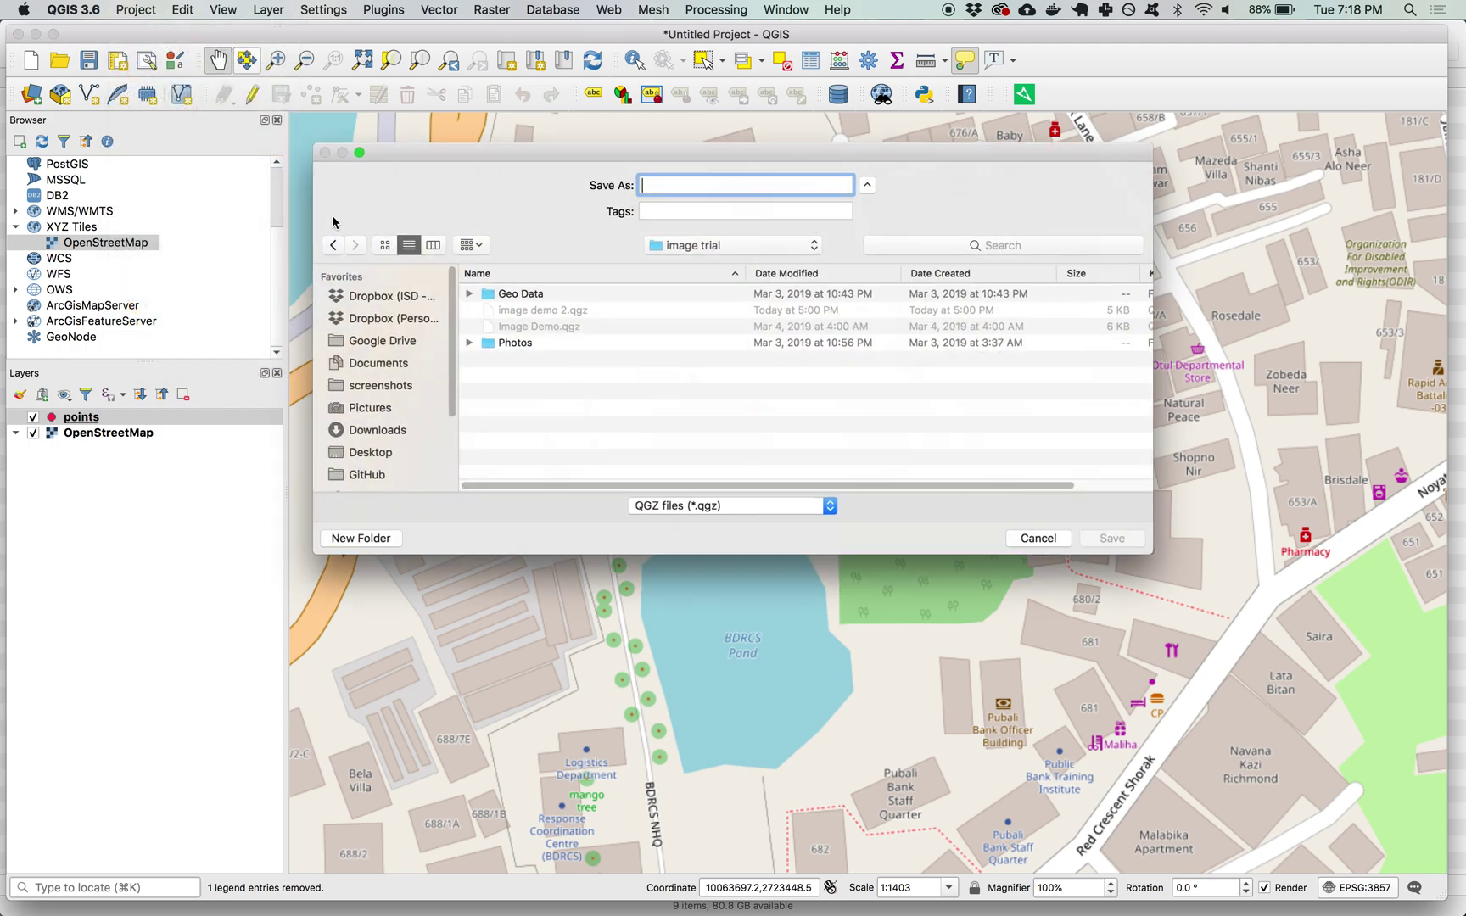
{"action": "left_click", "coordinate": [703, 252]}
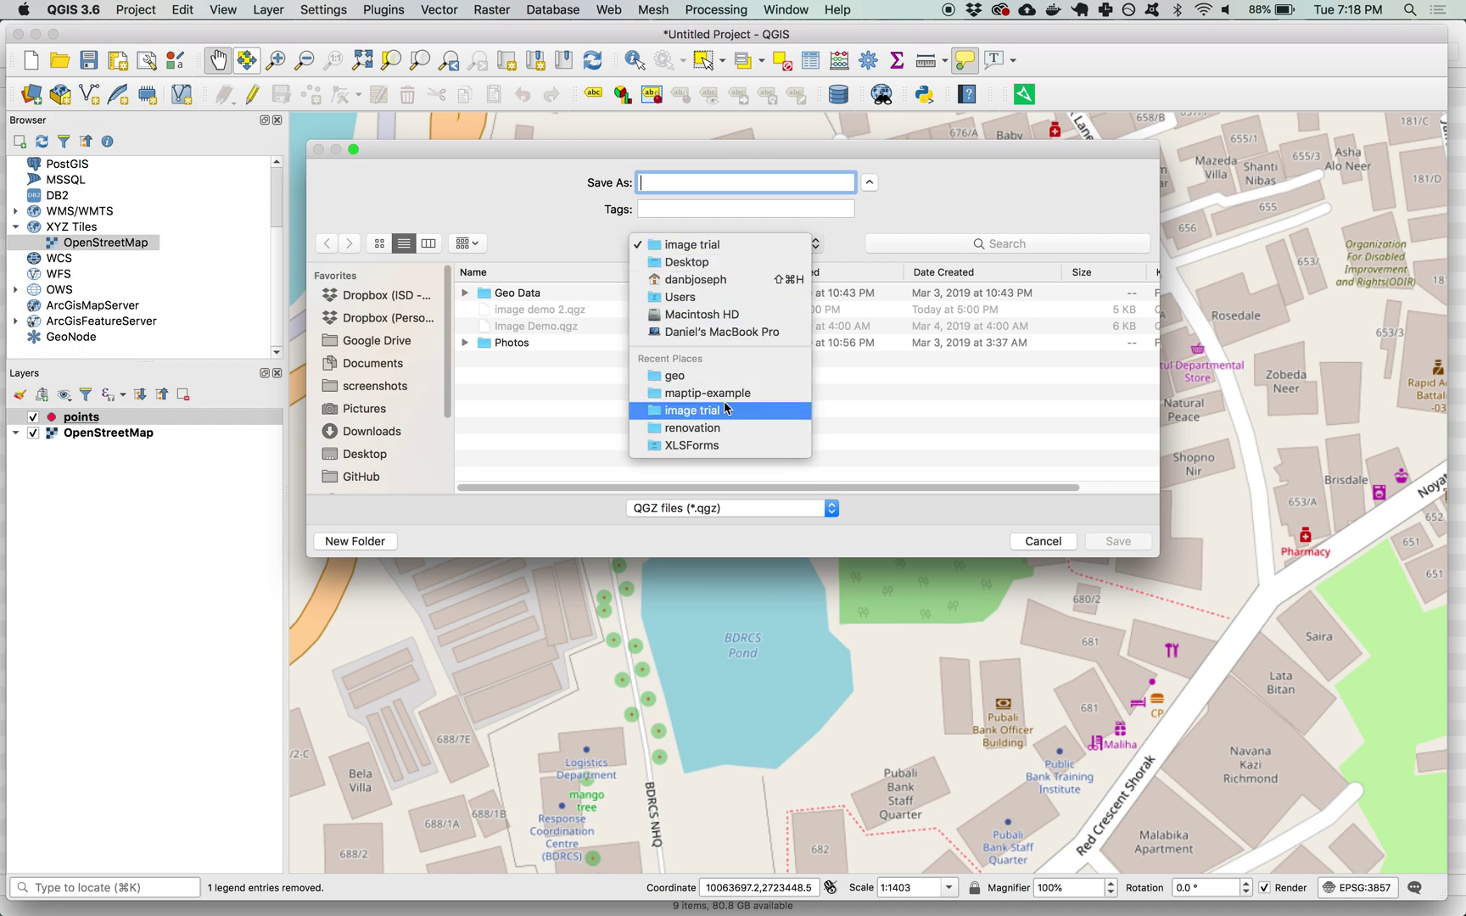
{"action": "left_click", "coordinate": [677, 390]}
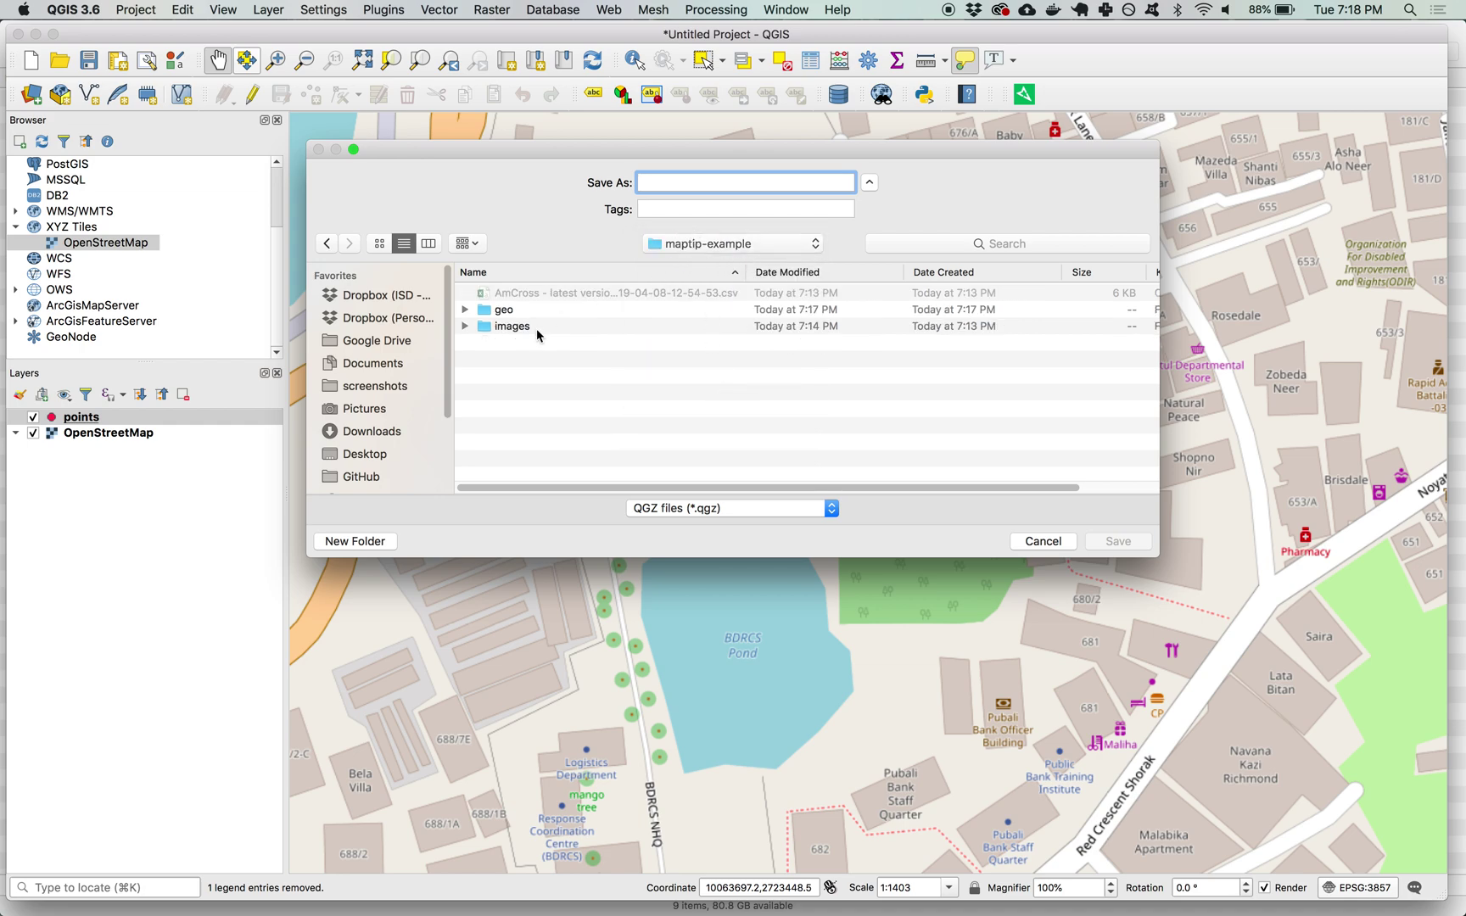
{"action": "type", "text": "maptip-example"}
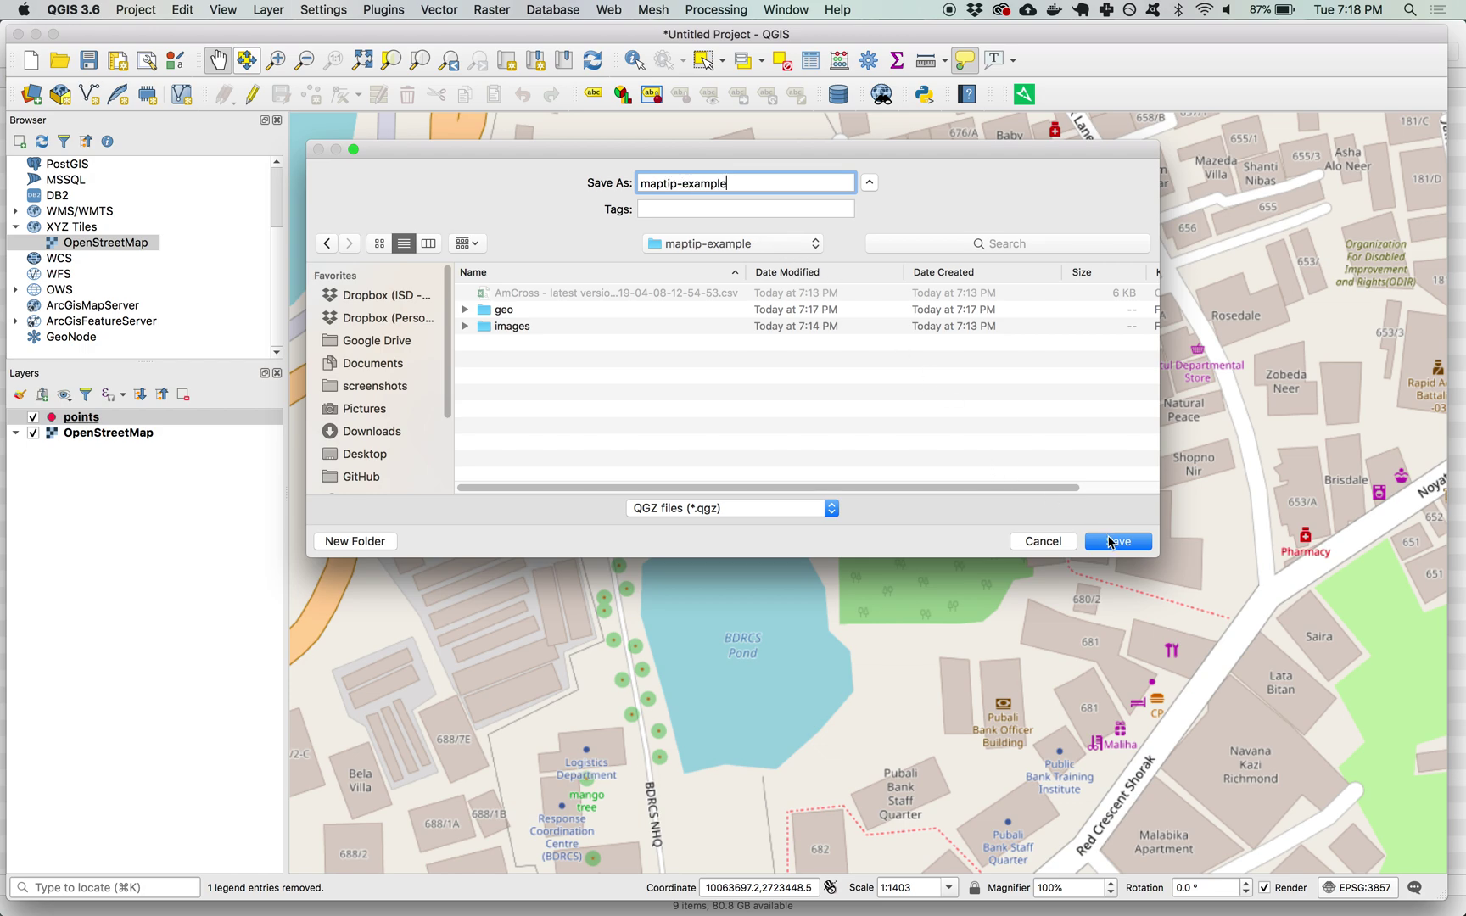
{"action": "left_click", "coordinate": [1114, 545]}
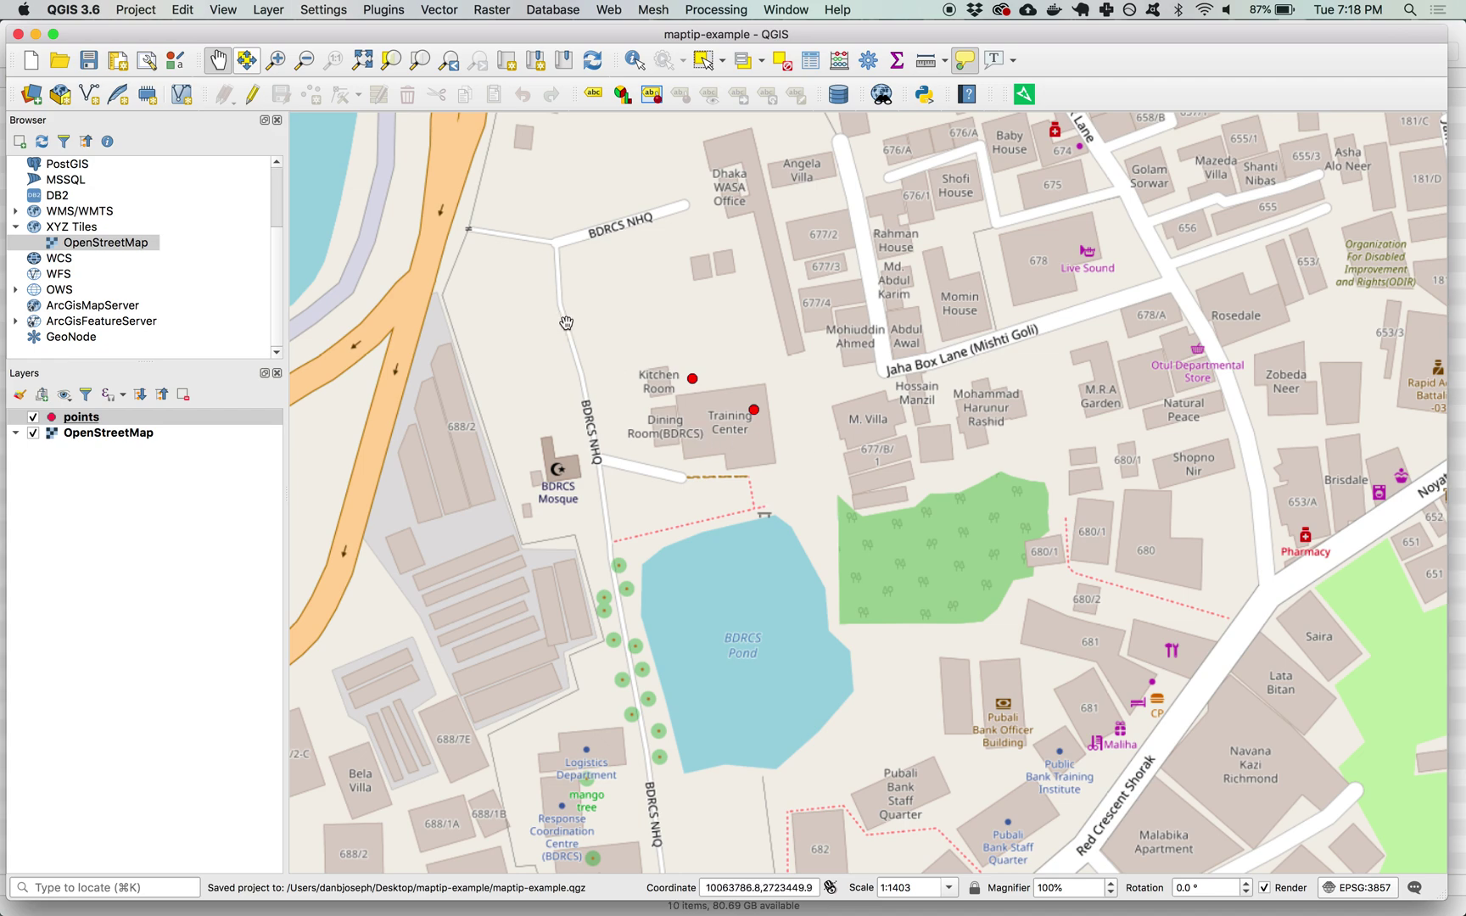
Set the project home to the maptip-example folder with relative paths, then re-save the project.
{"action": "left_click", "coordinate": [147, 11]}
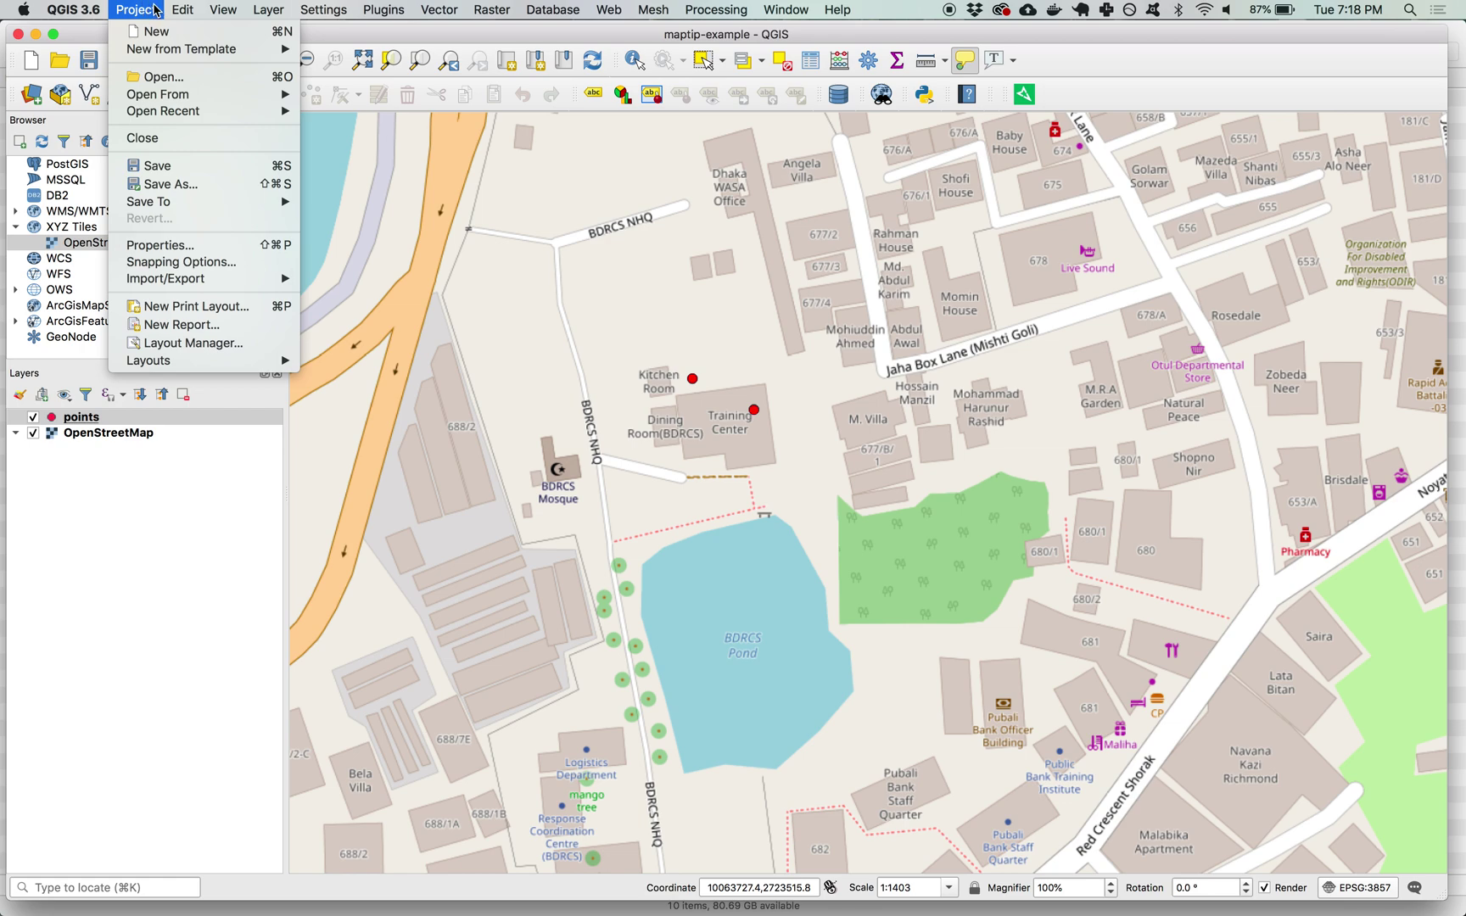
{"action": "left_click", "coordinate": [197, 248]}
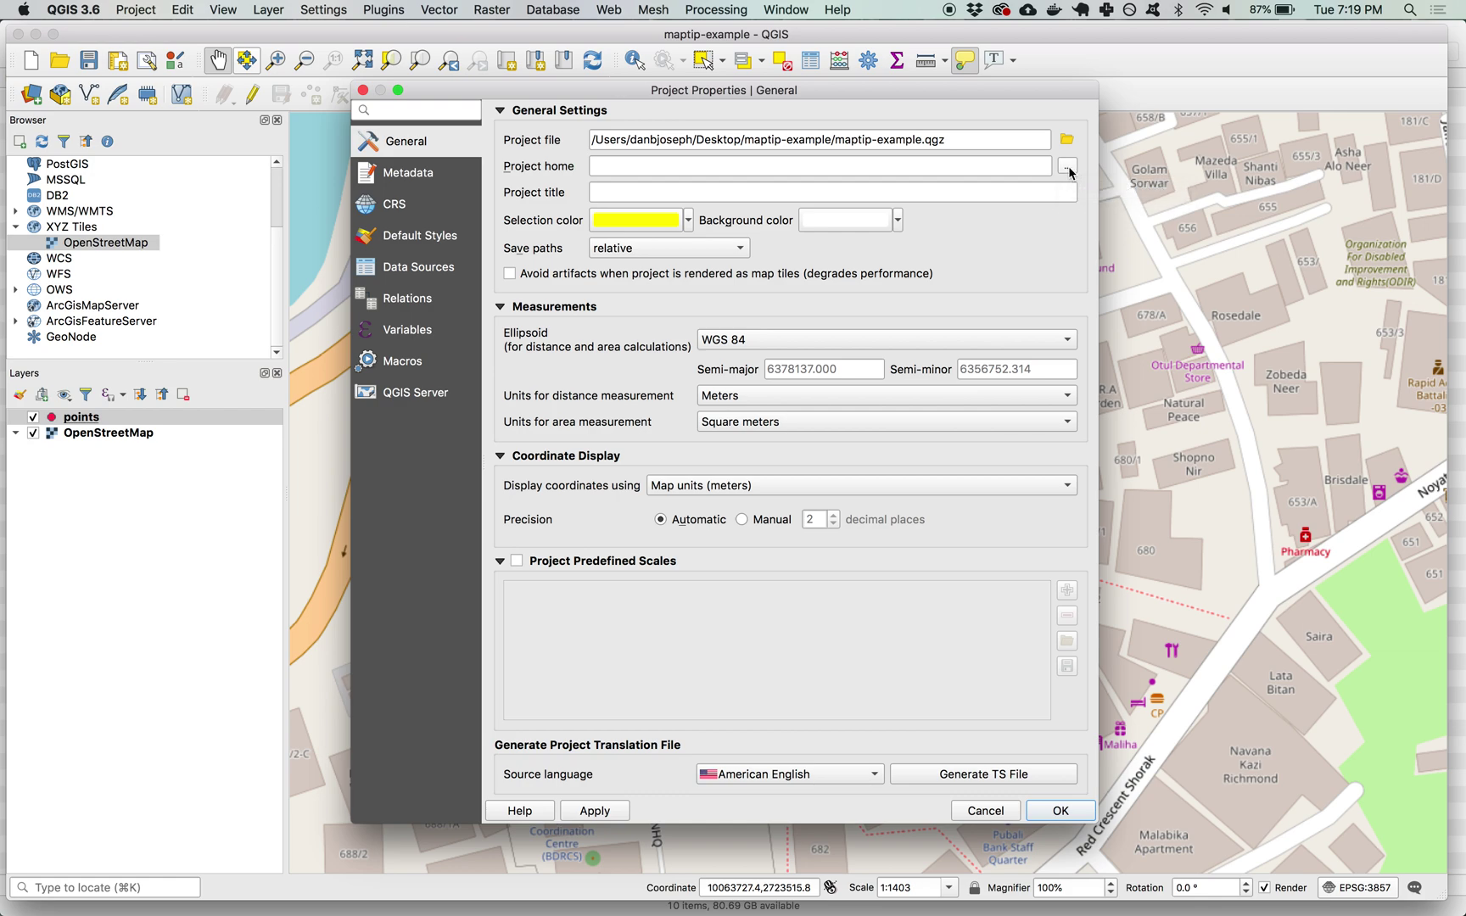
{"action": "left_click", "coordinate": [1069, 169]}
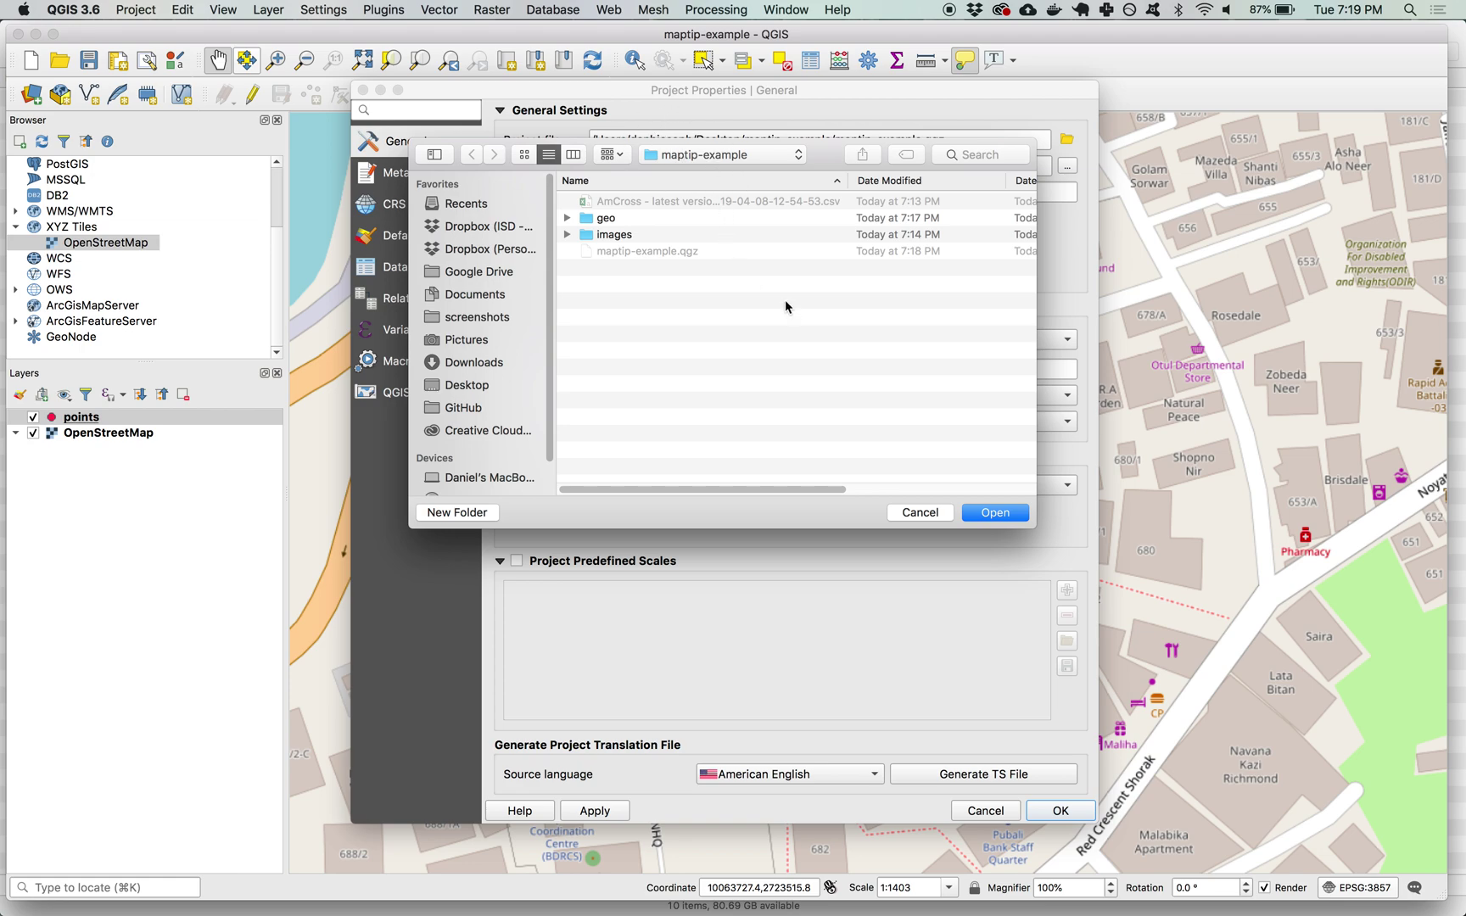
{"action": "left_click", "coordinate": [1004, 514]}
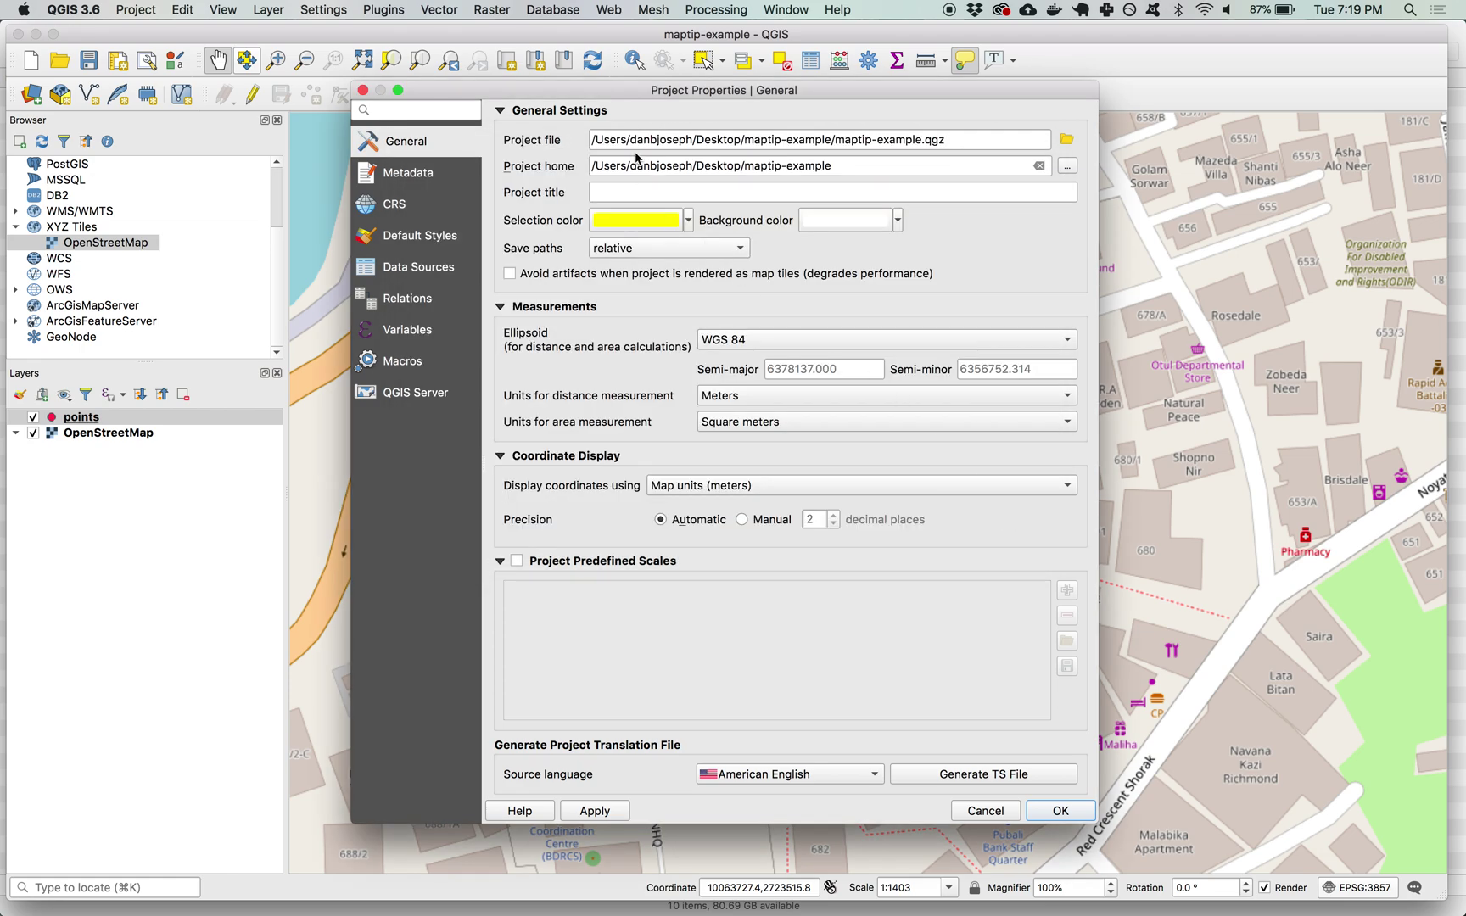
{"action": "left_click_drag", "start_coordinate": [597, 167], "coordinate": [878, 165]}
{"action": "left_click", "coordinate": [884, 166]}
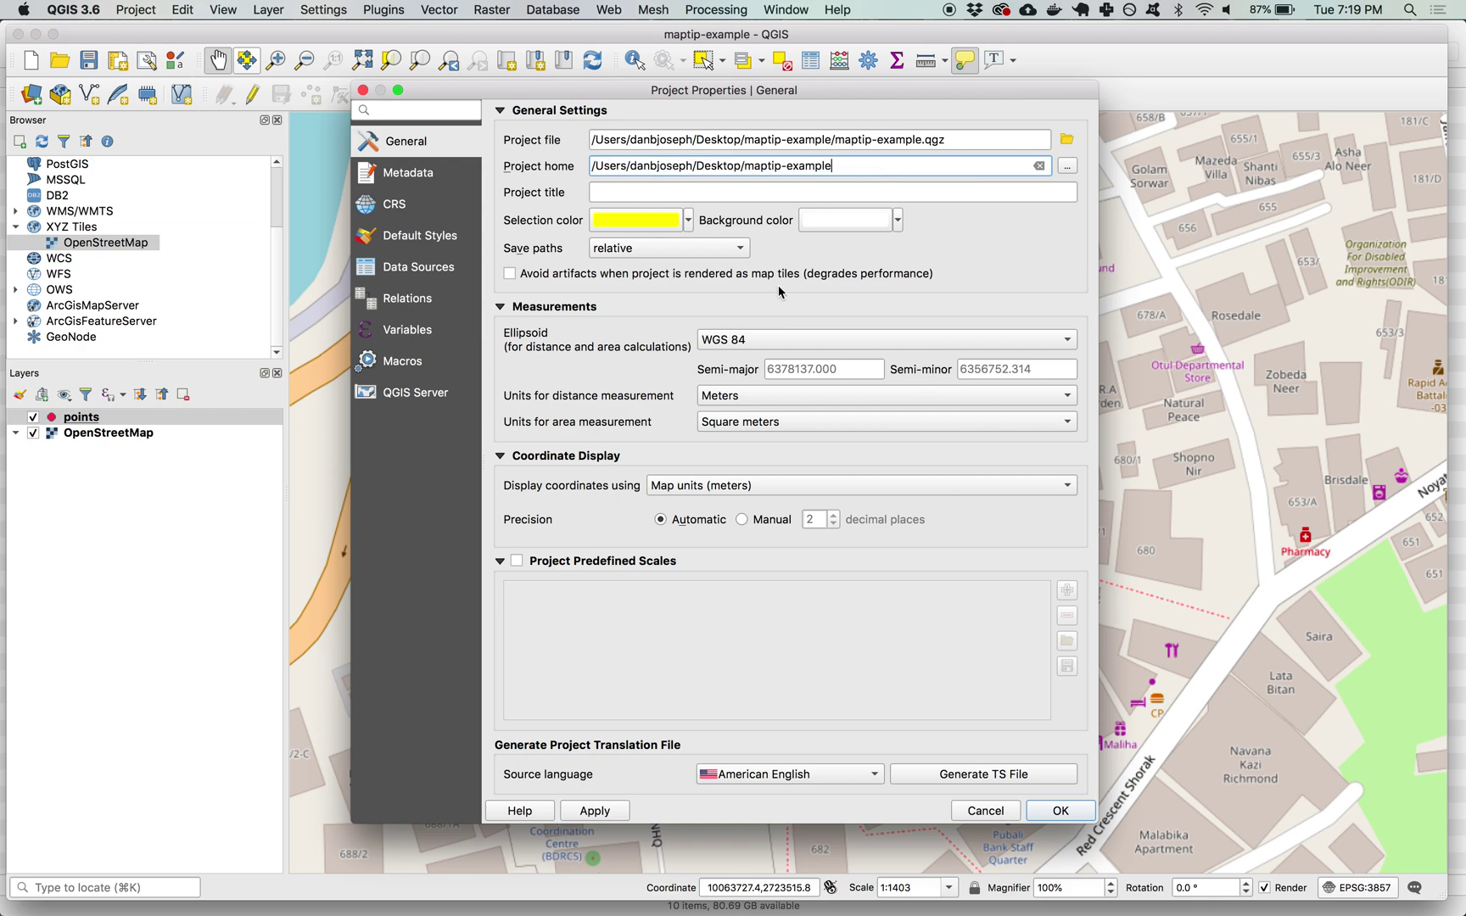
{"action": "left_click", "coordinate": [615, 248]}
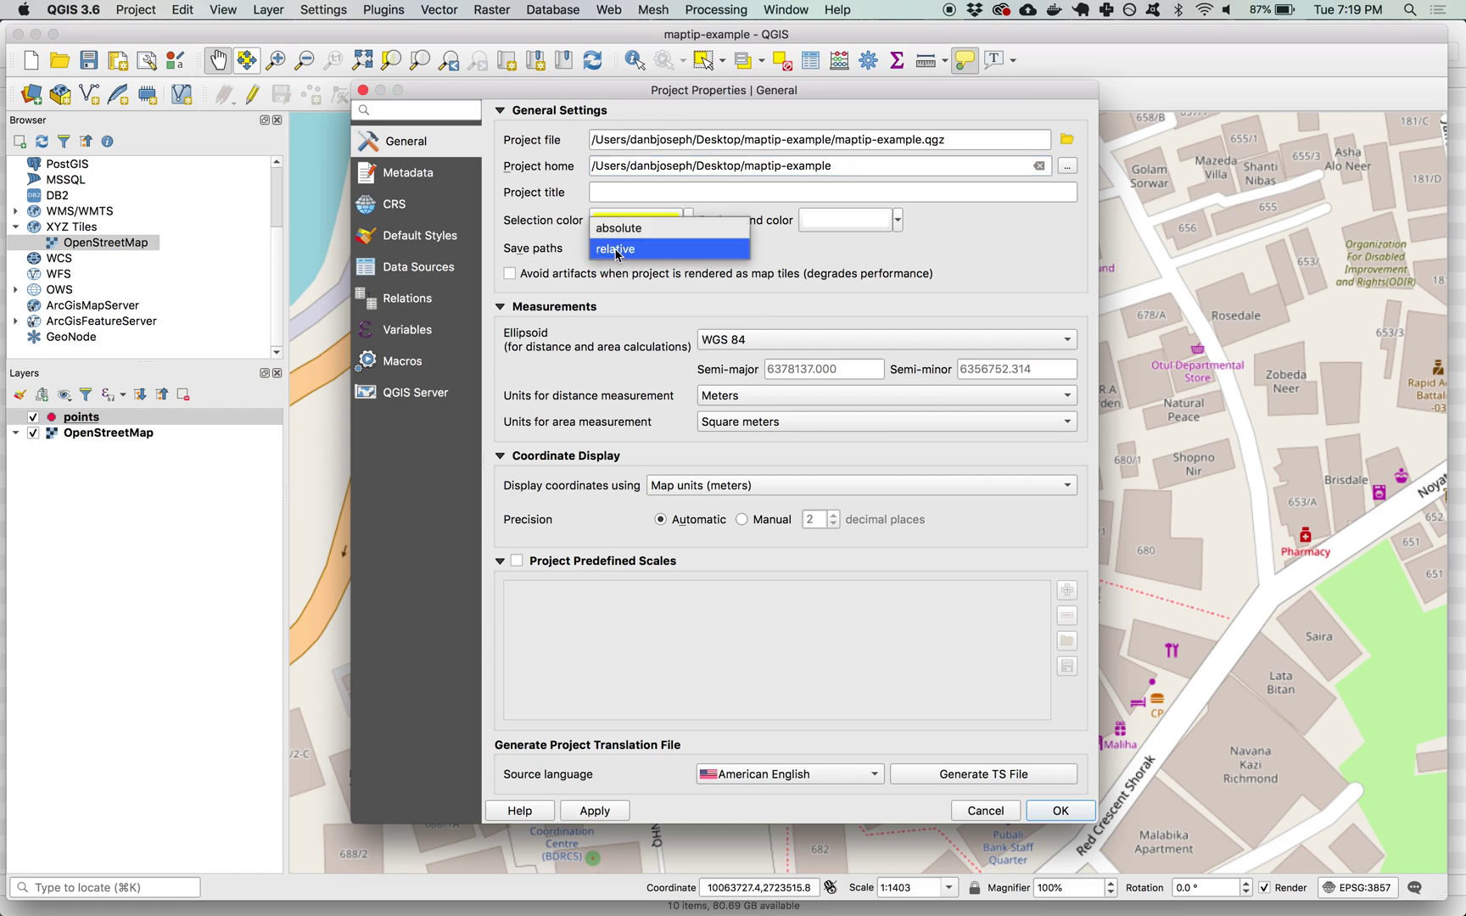
{"action": "left_click", "coordinate": [553, 254]}
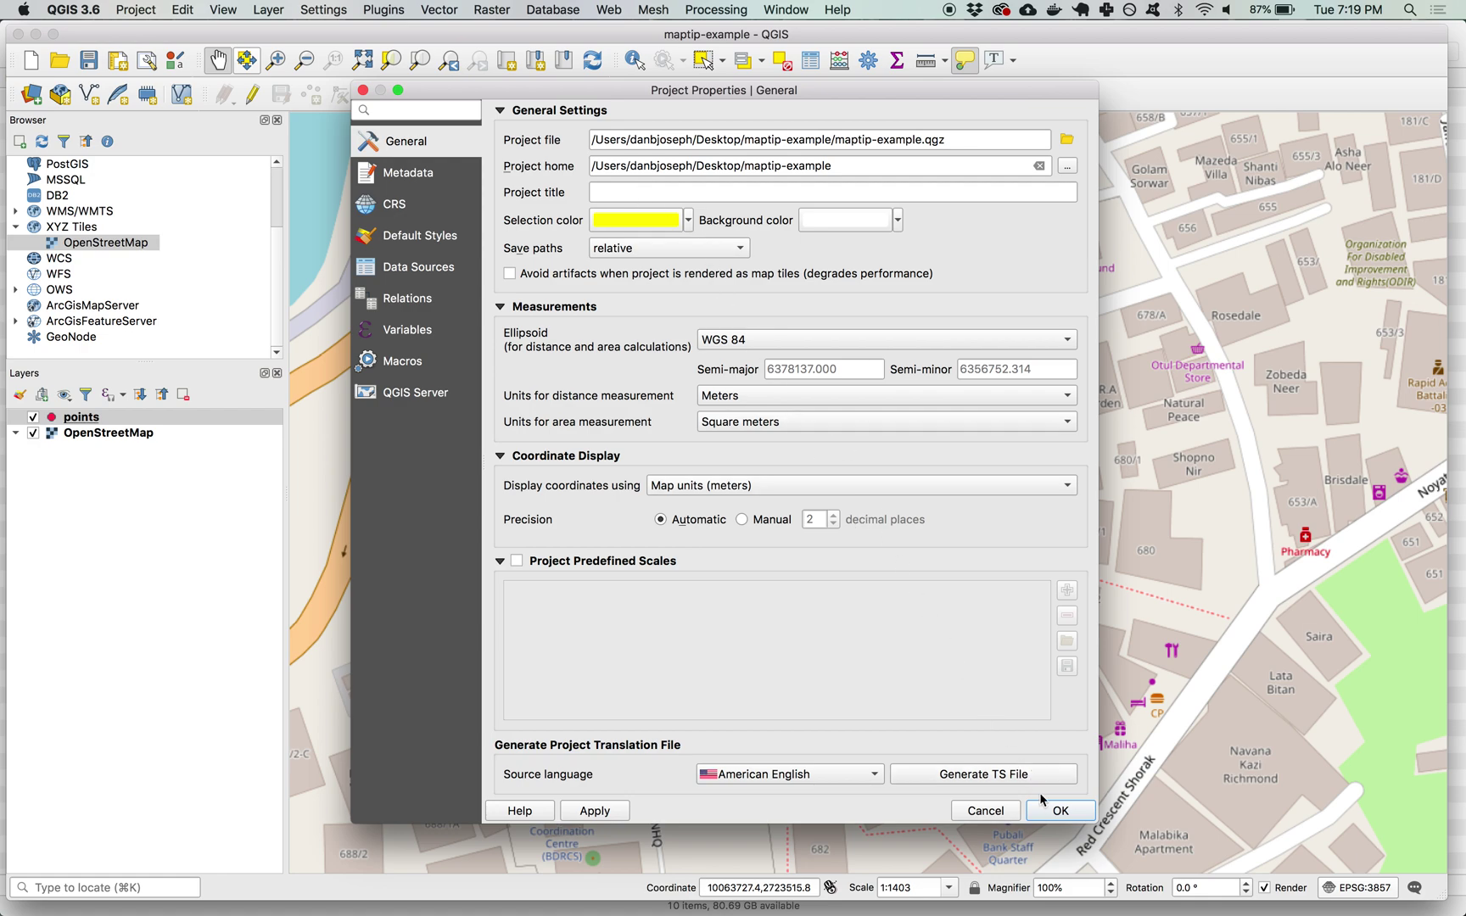
{"action": "left_click", "coordinate": [1060, 811]}
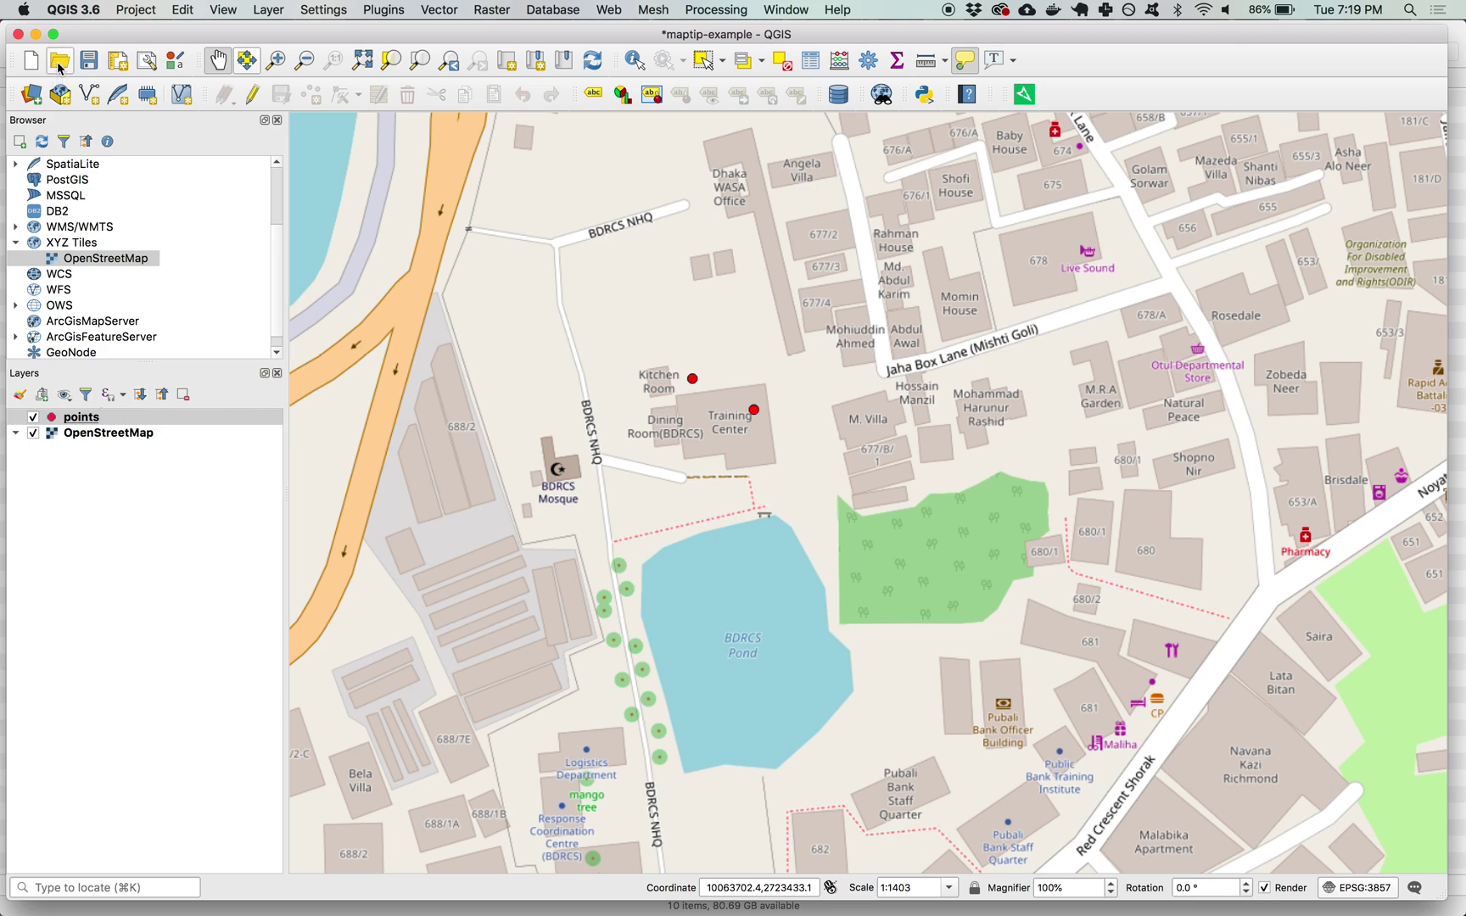
{"action": "left_click", "coordinate": [87, 61]}
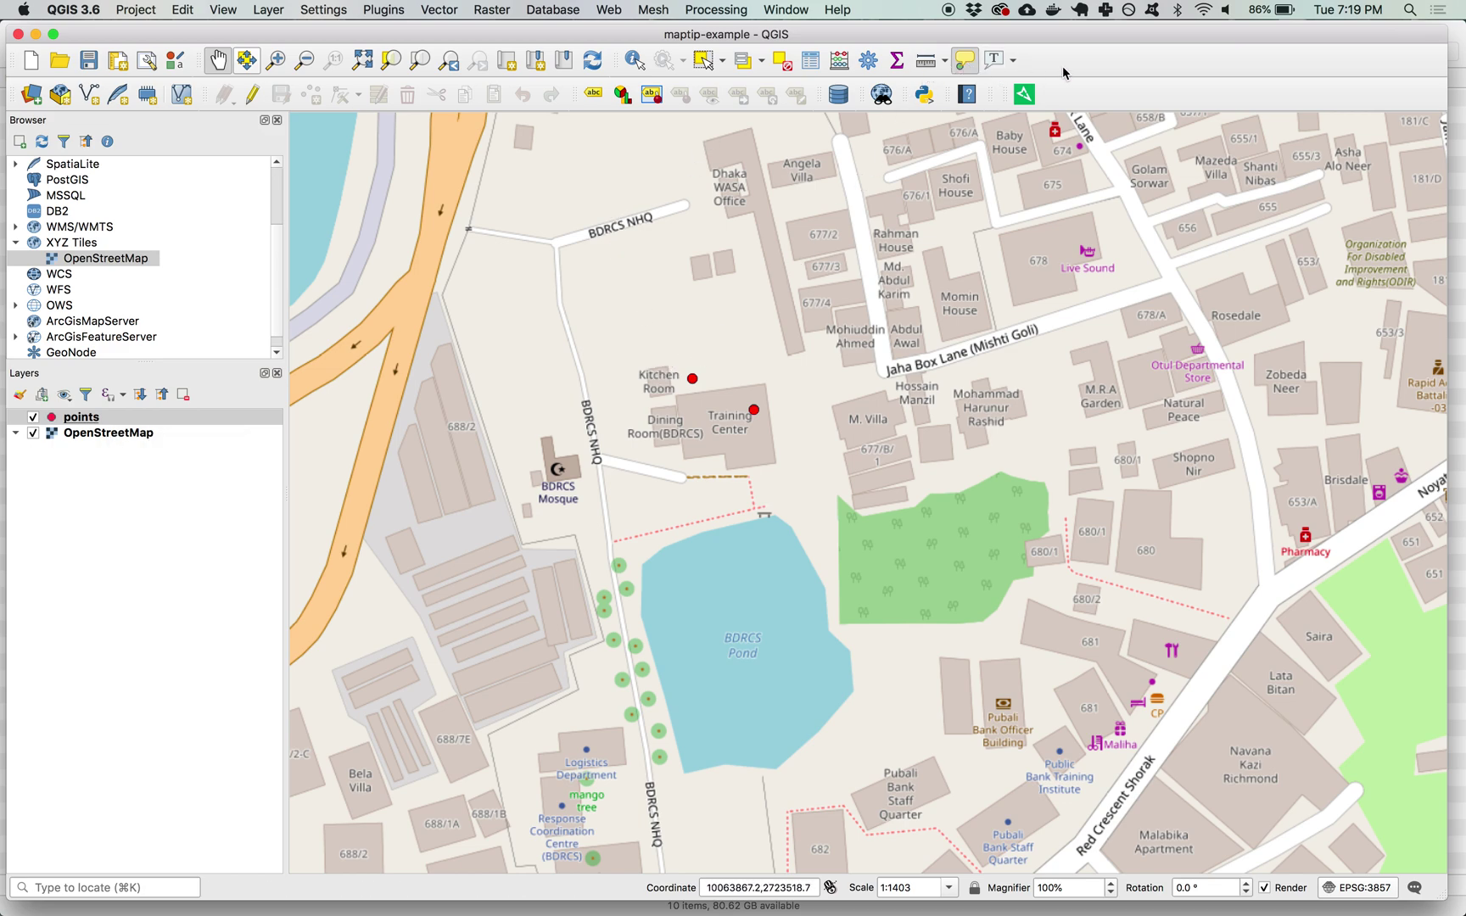
Switch on Show Map Tips from the toolbar and confirm it is ticked under View.
{"action": "left_click", "coordinate": [966, 66]}
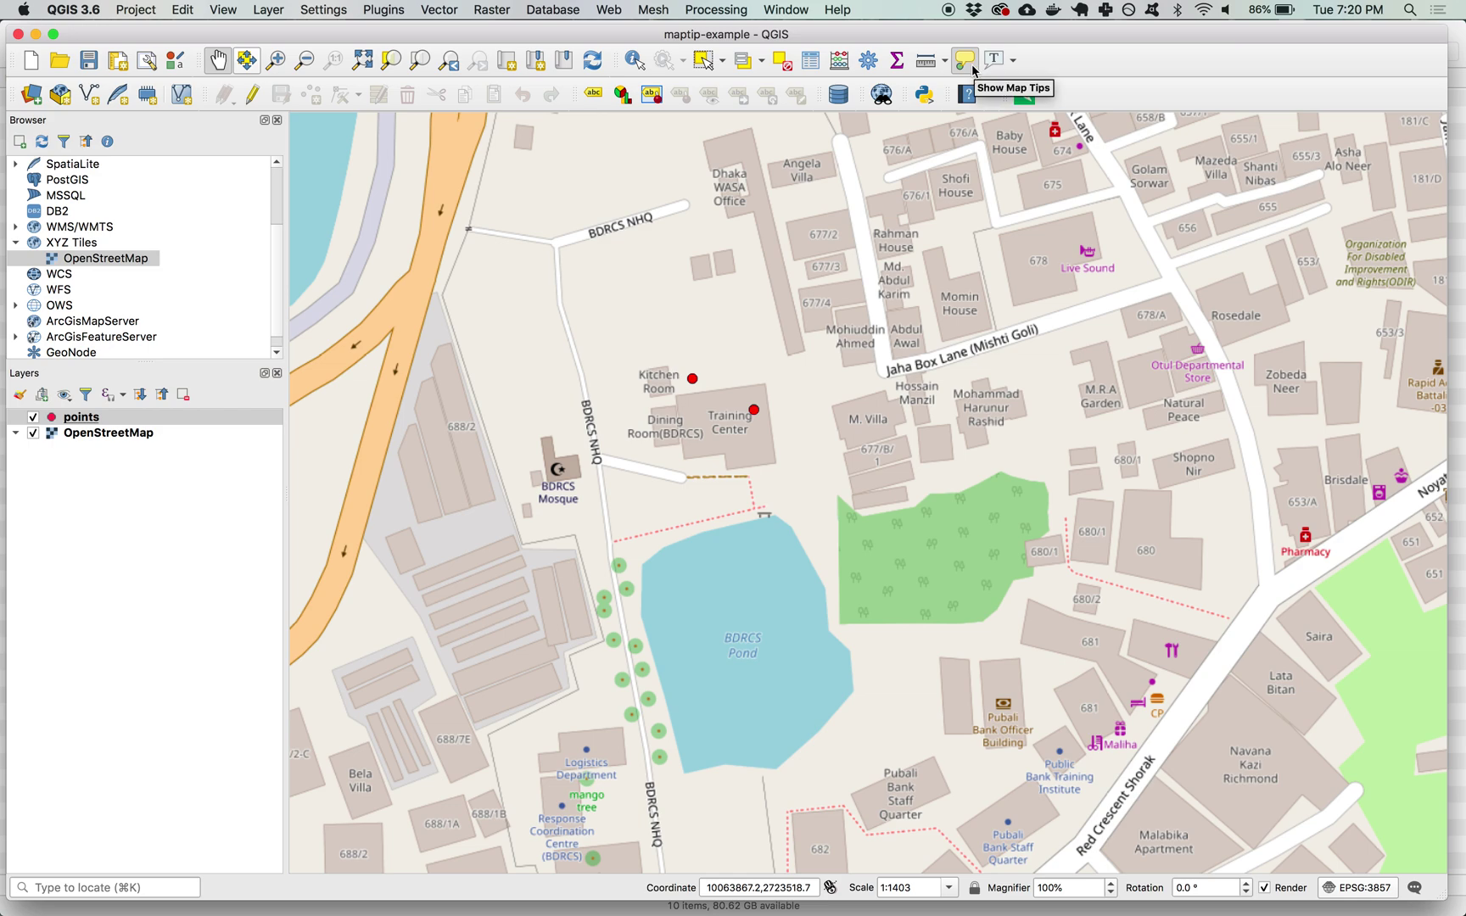
{"action": "left_click", "coordinate": [242, 11]}
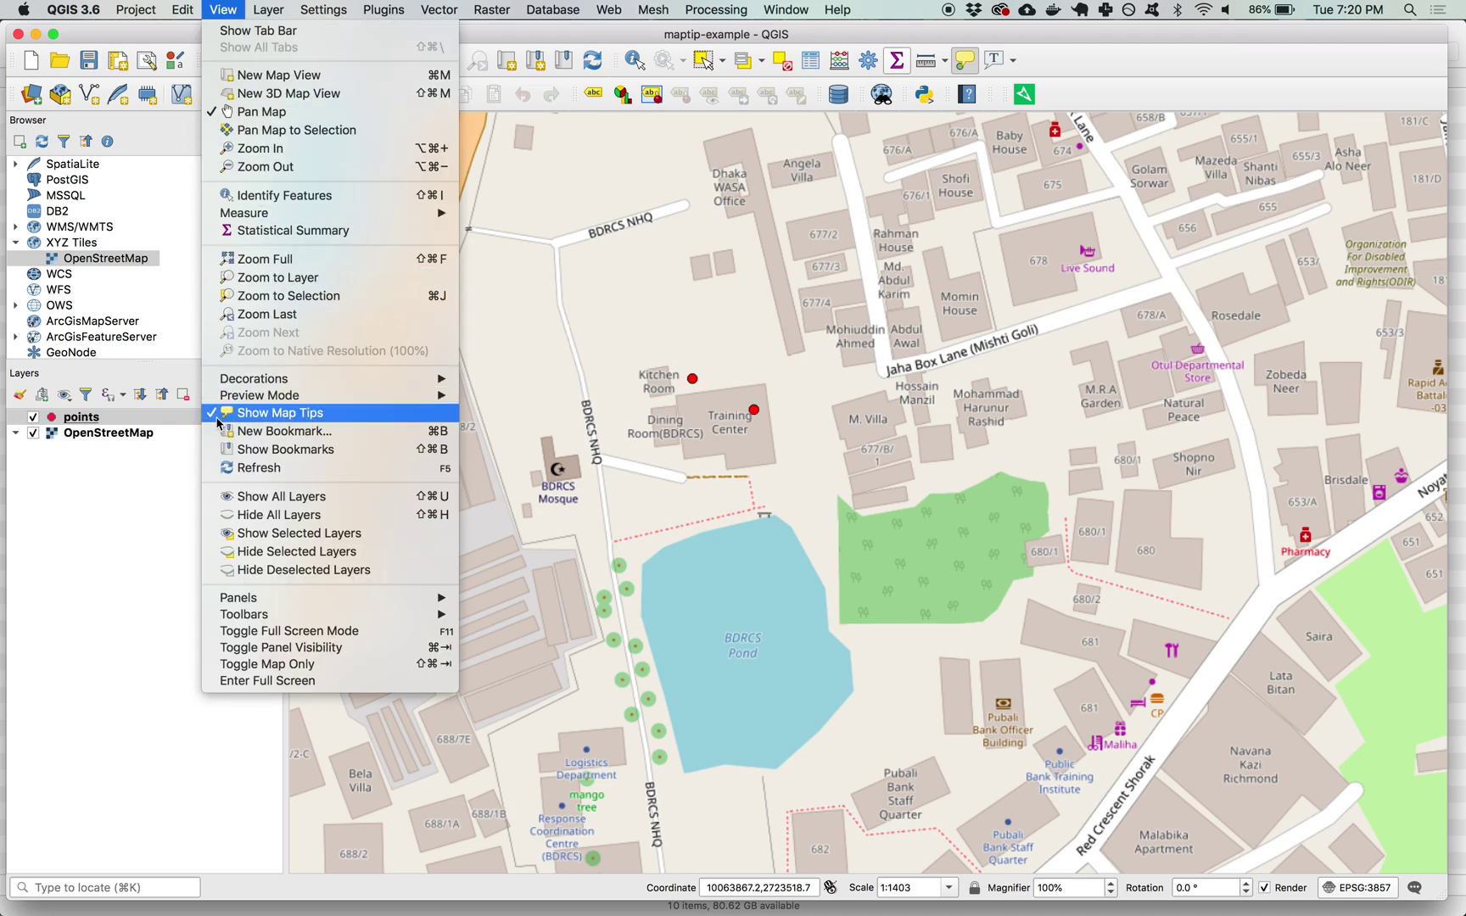
{"action": "left_click", "coordinate": [97, 495]}
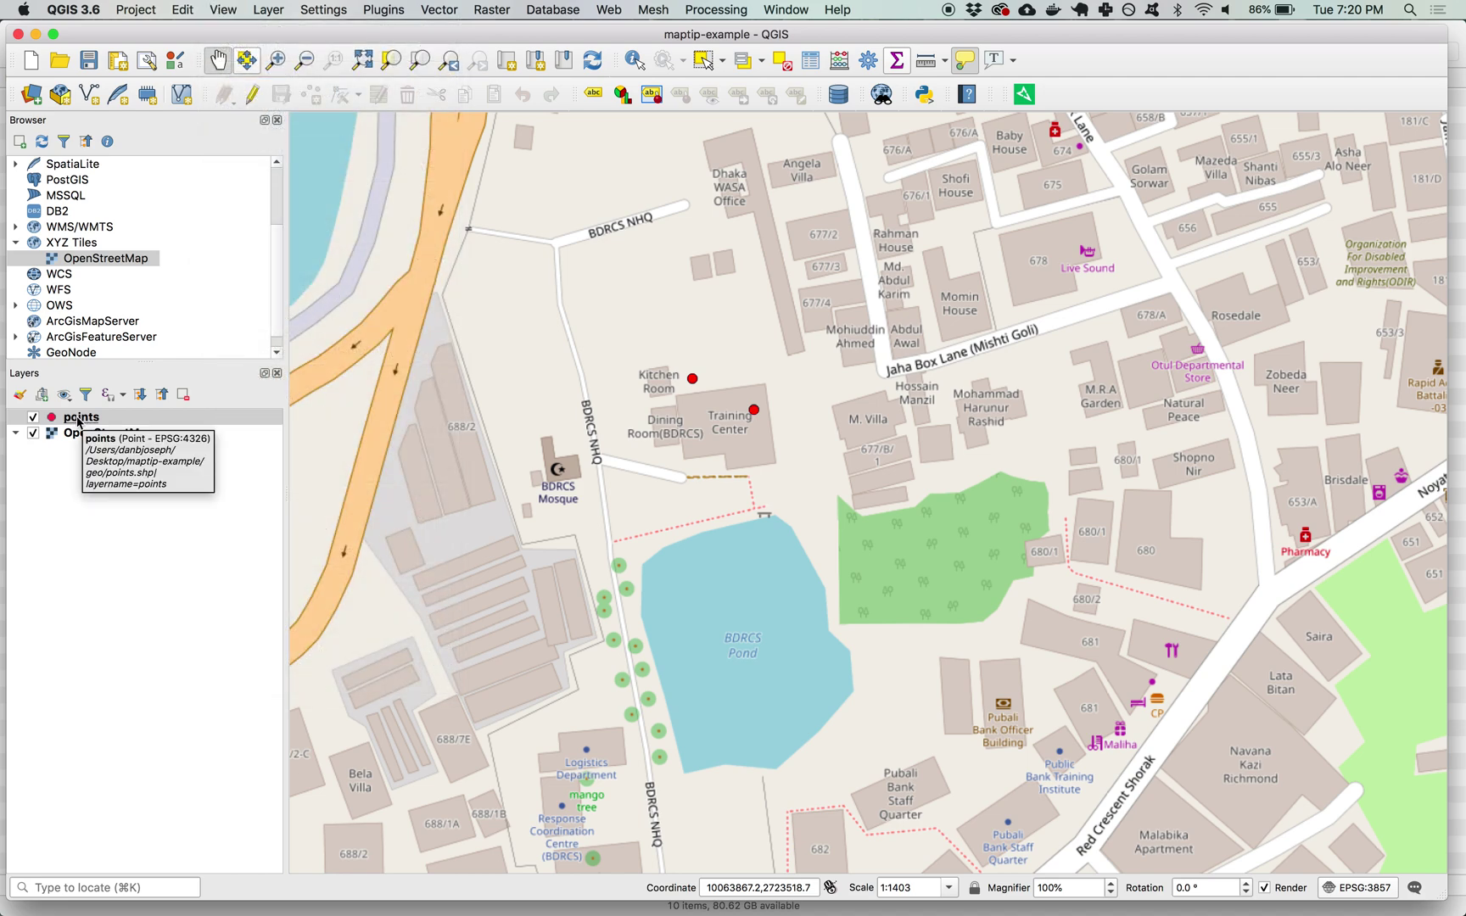
Set the points layer's HTML map tip to [% "Photo" %] and hover points to see file names.
{"action": "left_click", "coordinate": [77, 419]}
{"action": "double_click", "coordinate": [76, 419]}
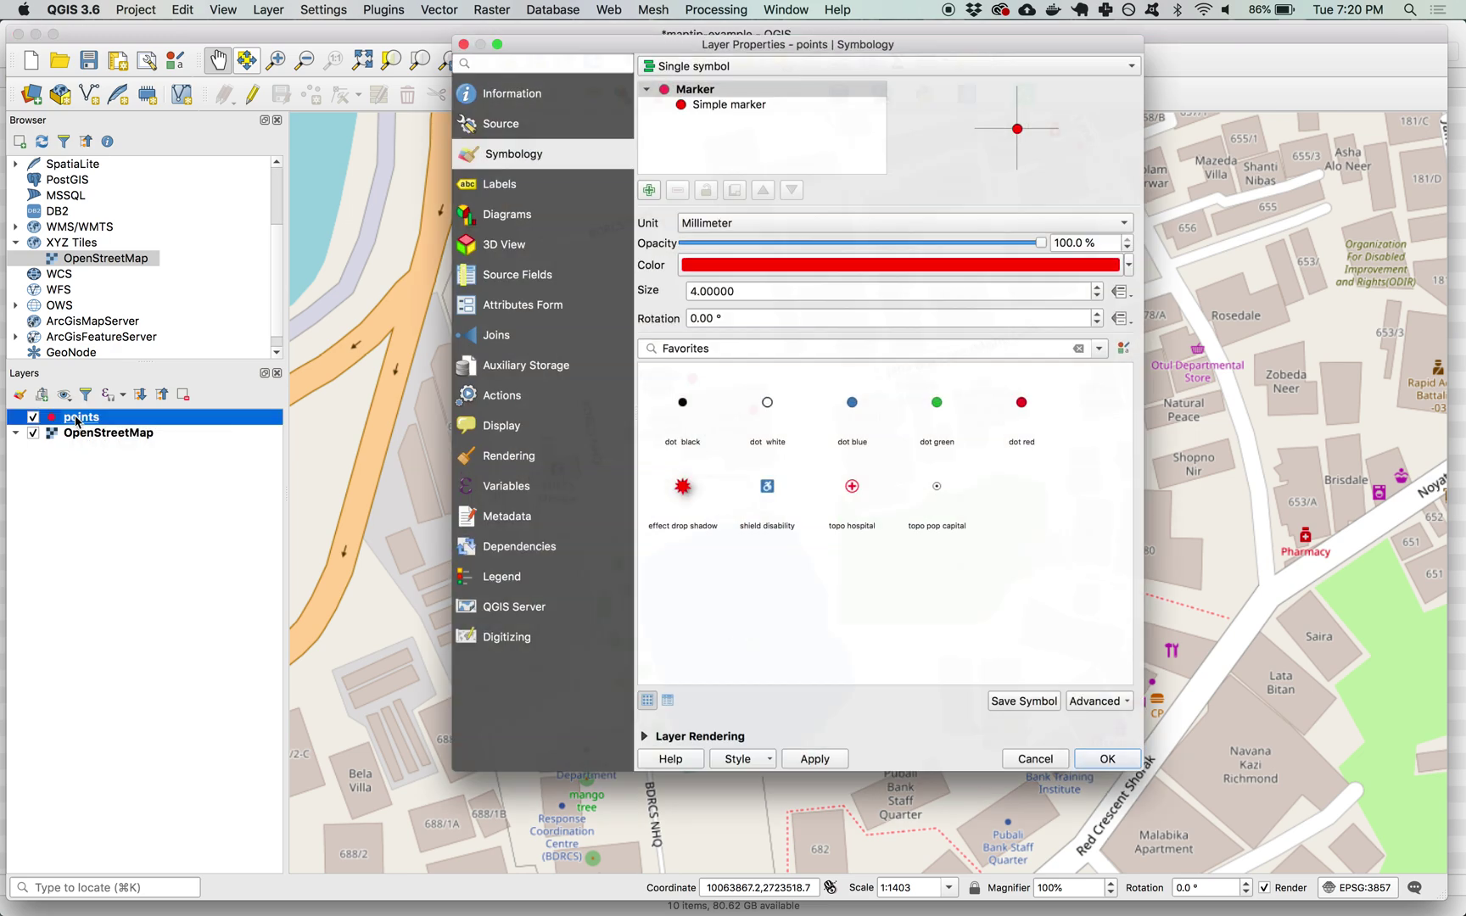
{"action": "left_click_drag", "start_coordinate": [578, 39], "coordinate": [535, 57]}
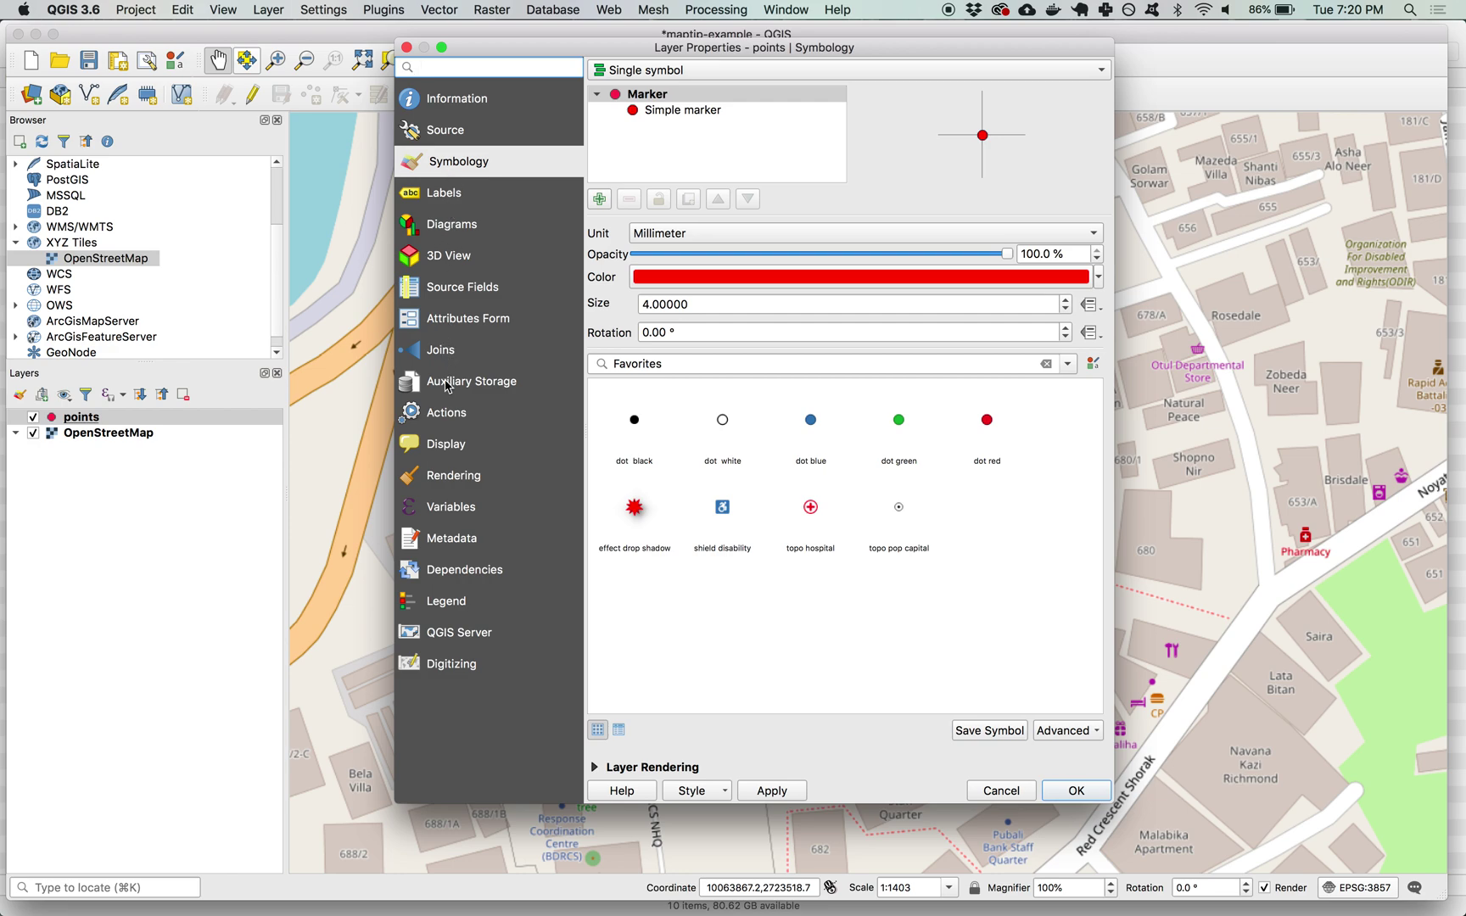
{"action": "left_click", "coordinate": [447, 448]}
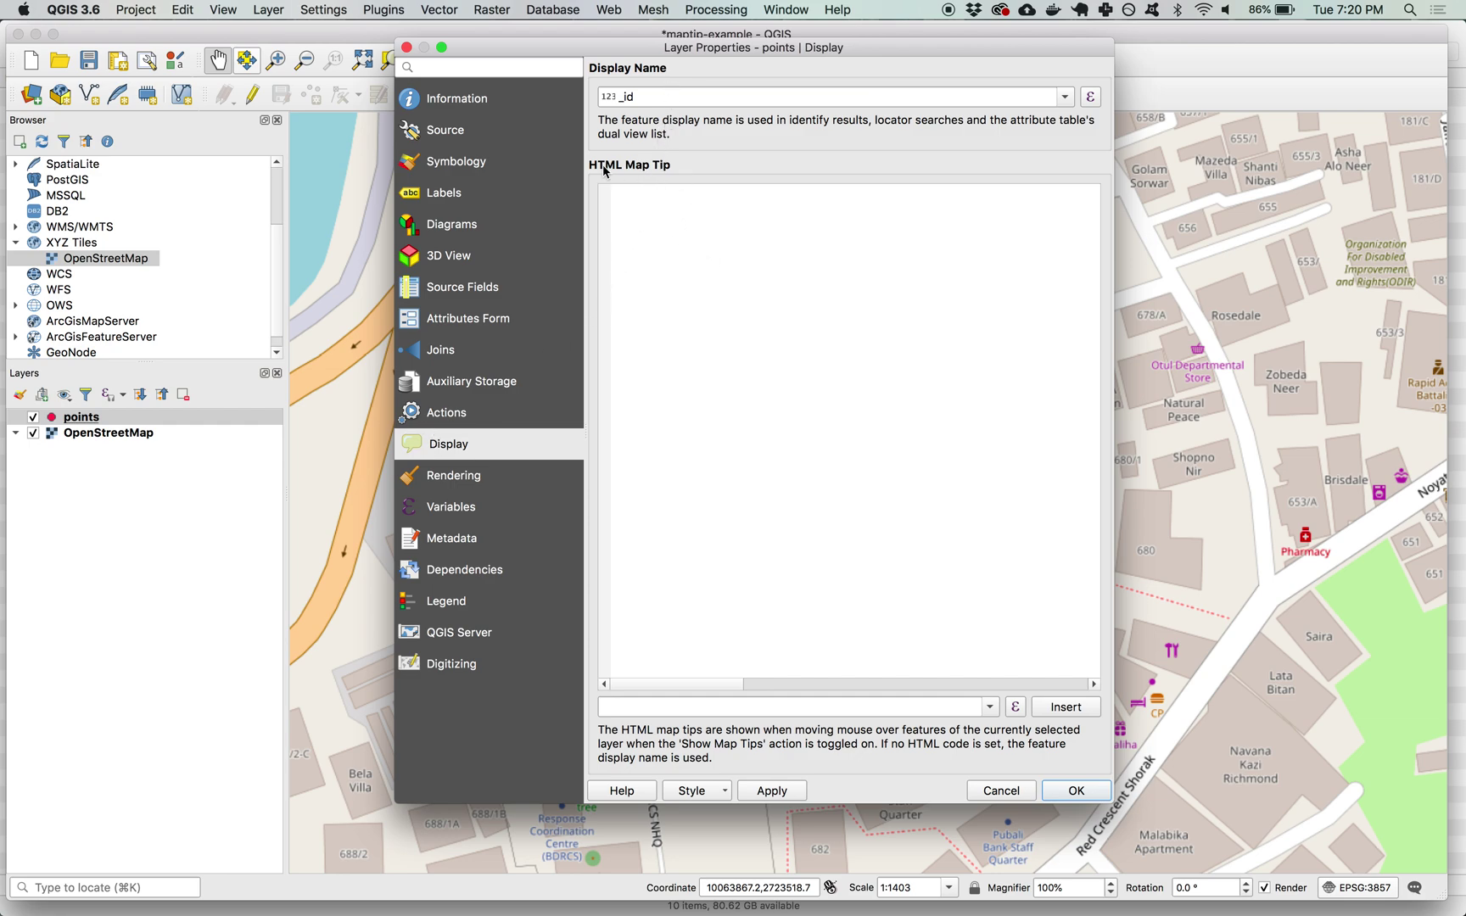
{"action": "left_click", "coordinate": [667, 220]}
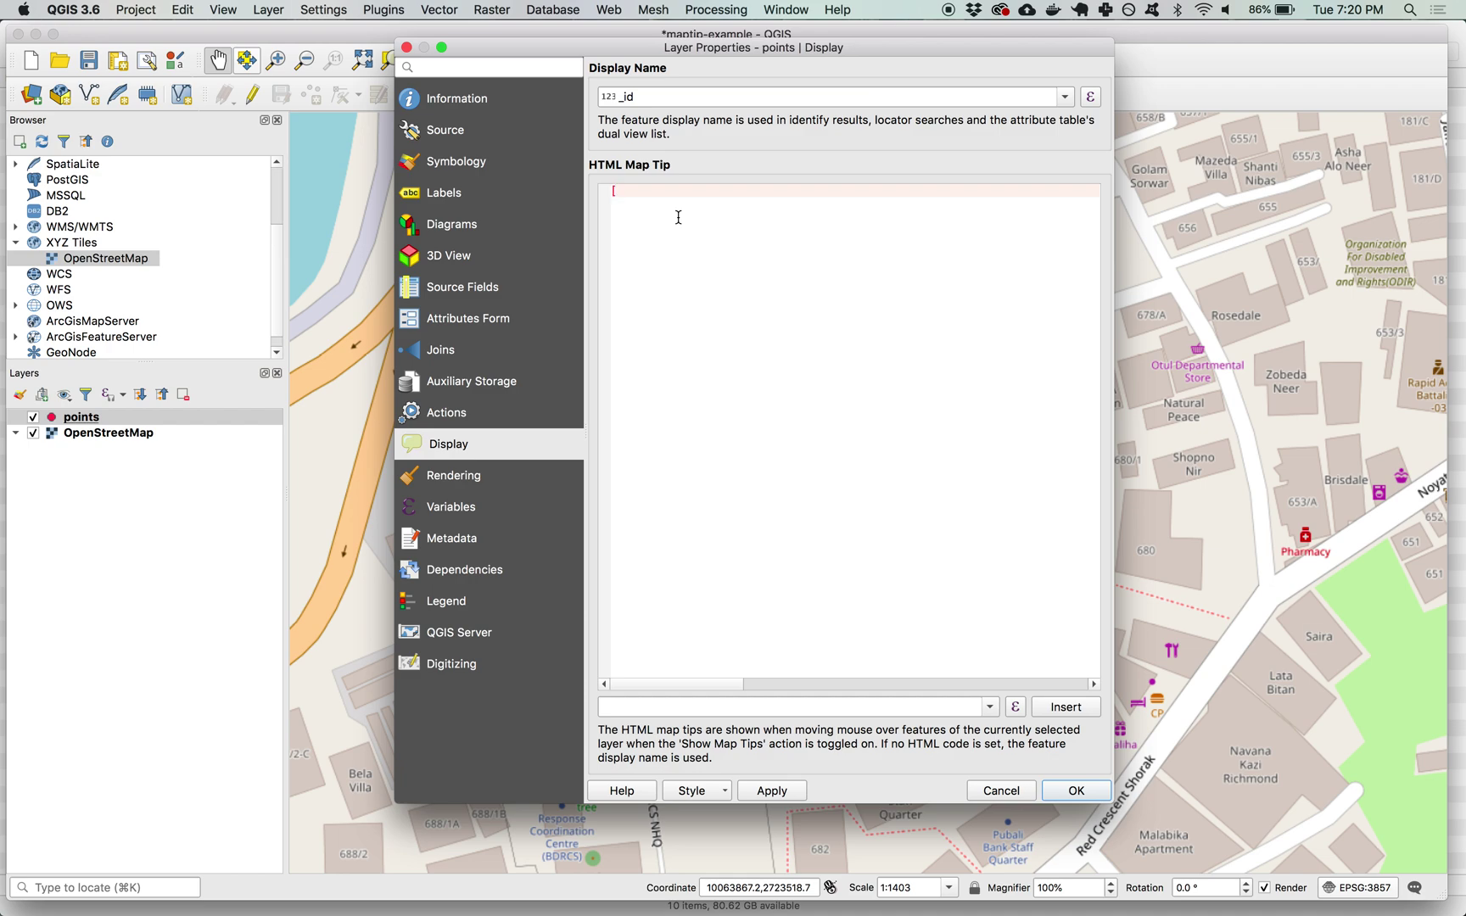
{"action": "type", "text": "[% \"Phto"}
{"action": "key", "text": "BackSpace"}
{"action": "key", "text": "BackSpace"}
{"action": "type", "text": "oto\" %]"}
{"action": "left_click", "coordinate": [1078, 790]}
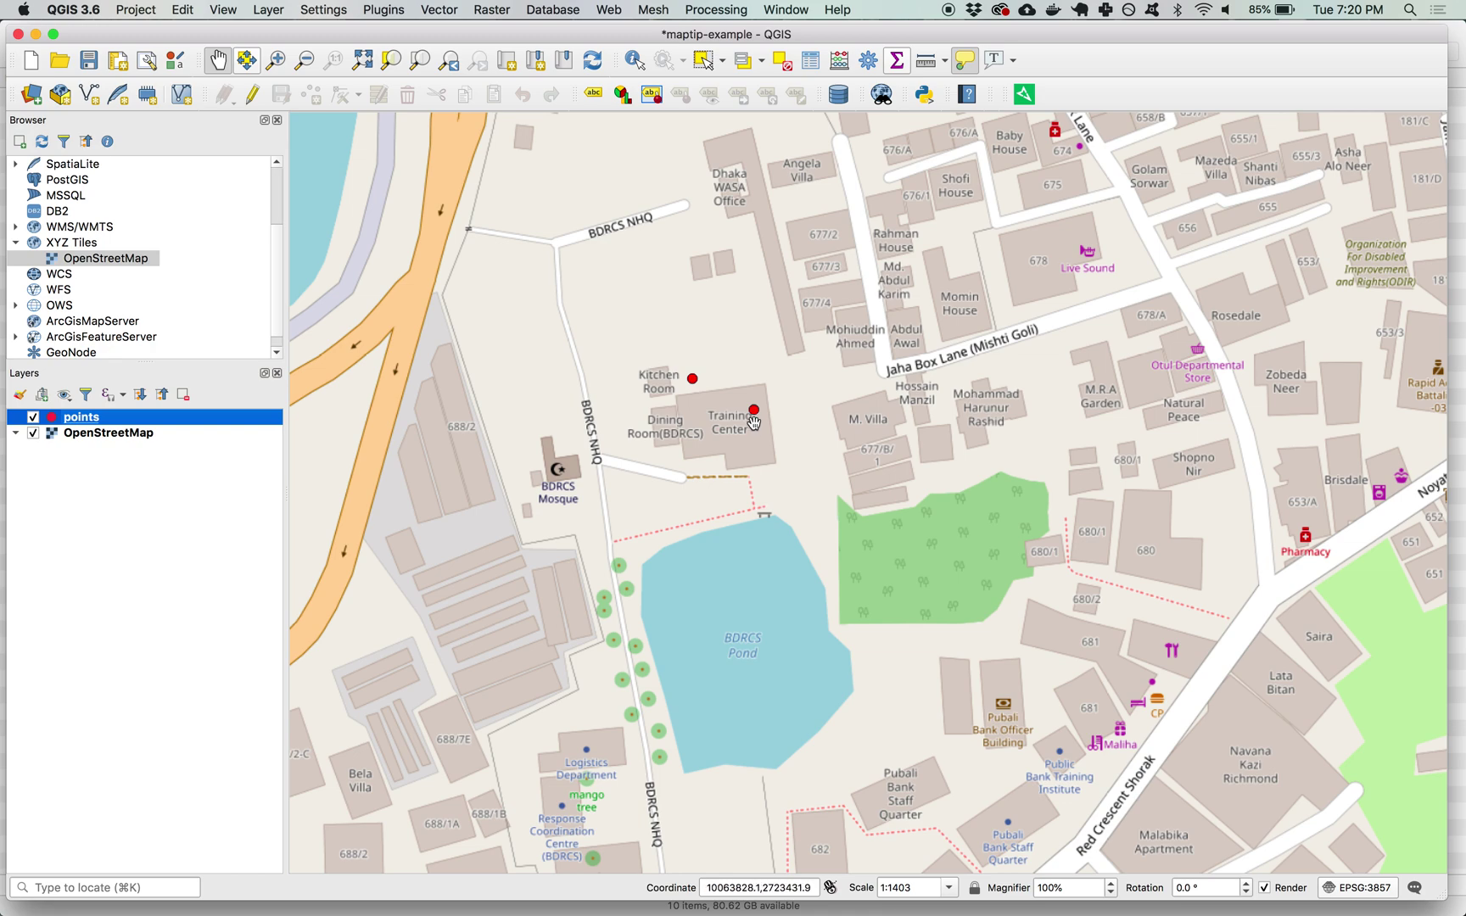
{"action": "mouse_move", "coordinate": [754, 410]}
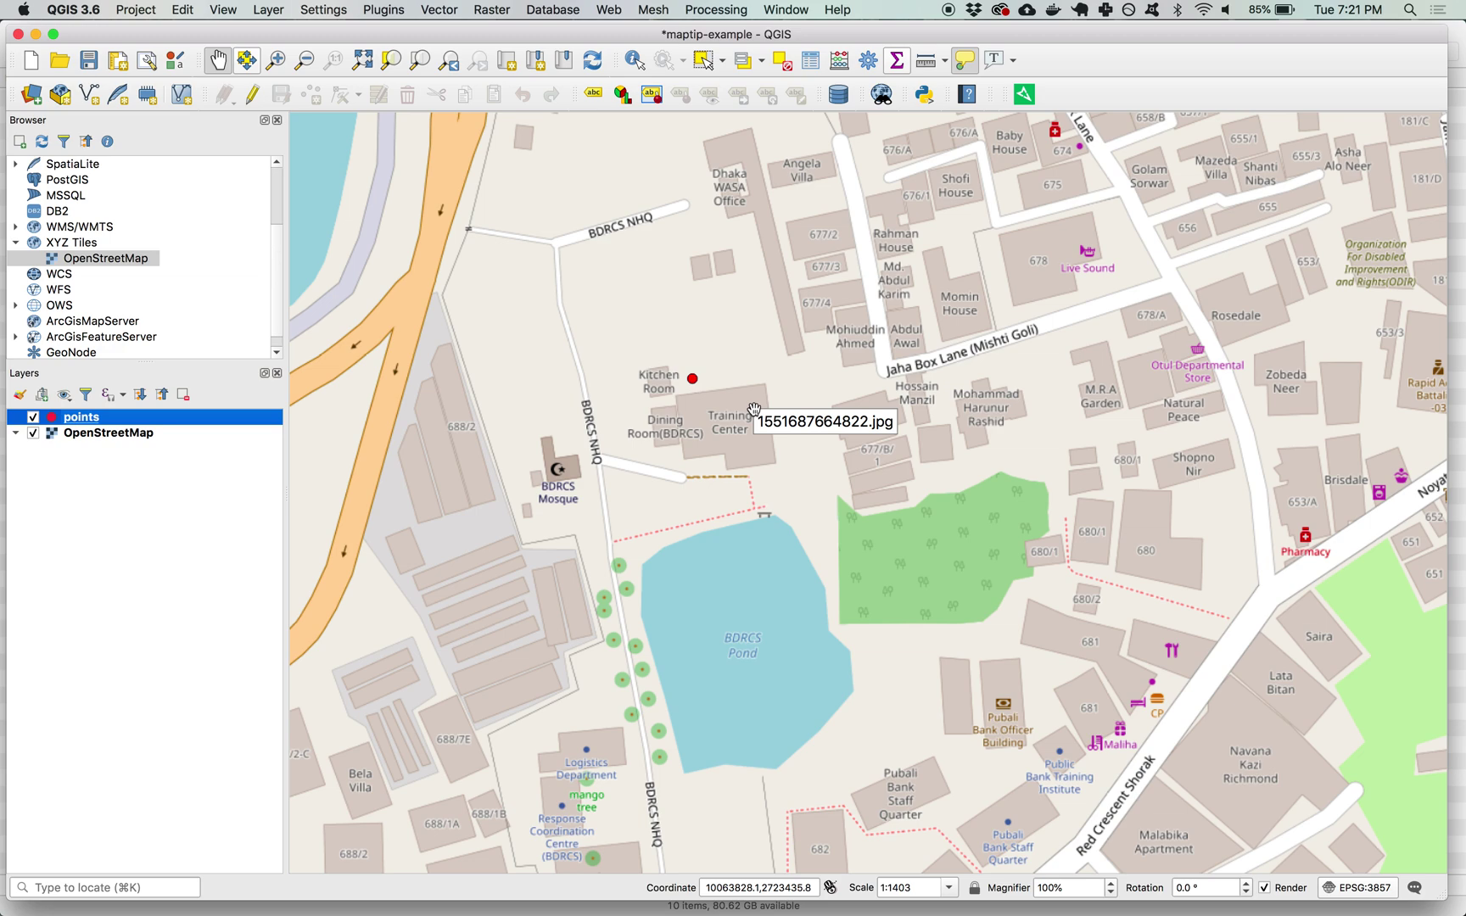
{"action": "mouse_move", "coordinate": [693, 377]}
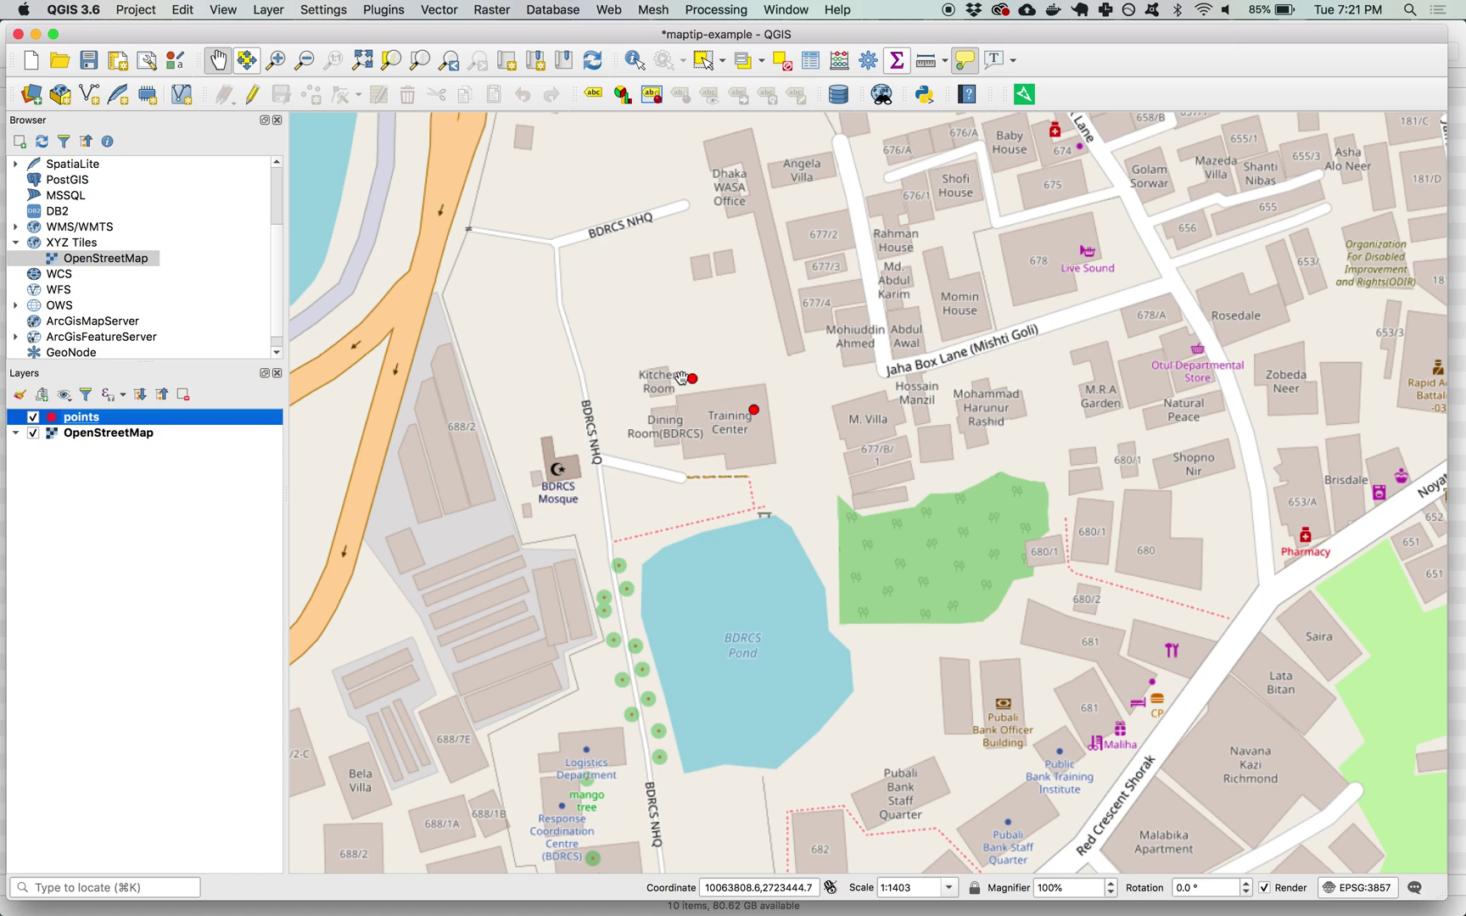
{"action": "double_click", "coordinate": [98, 424]}
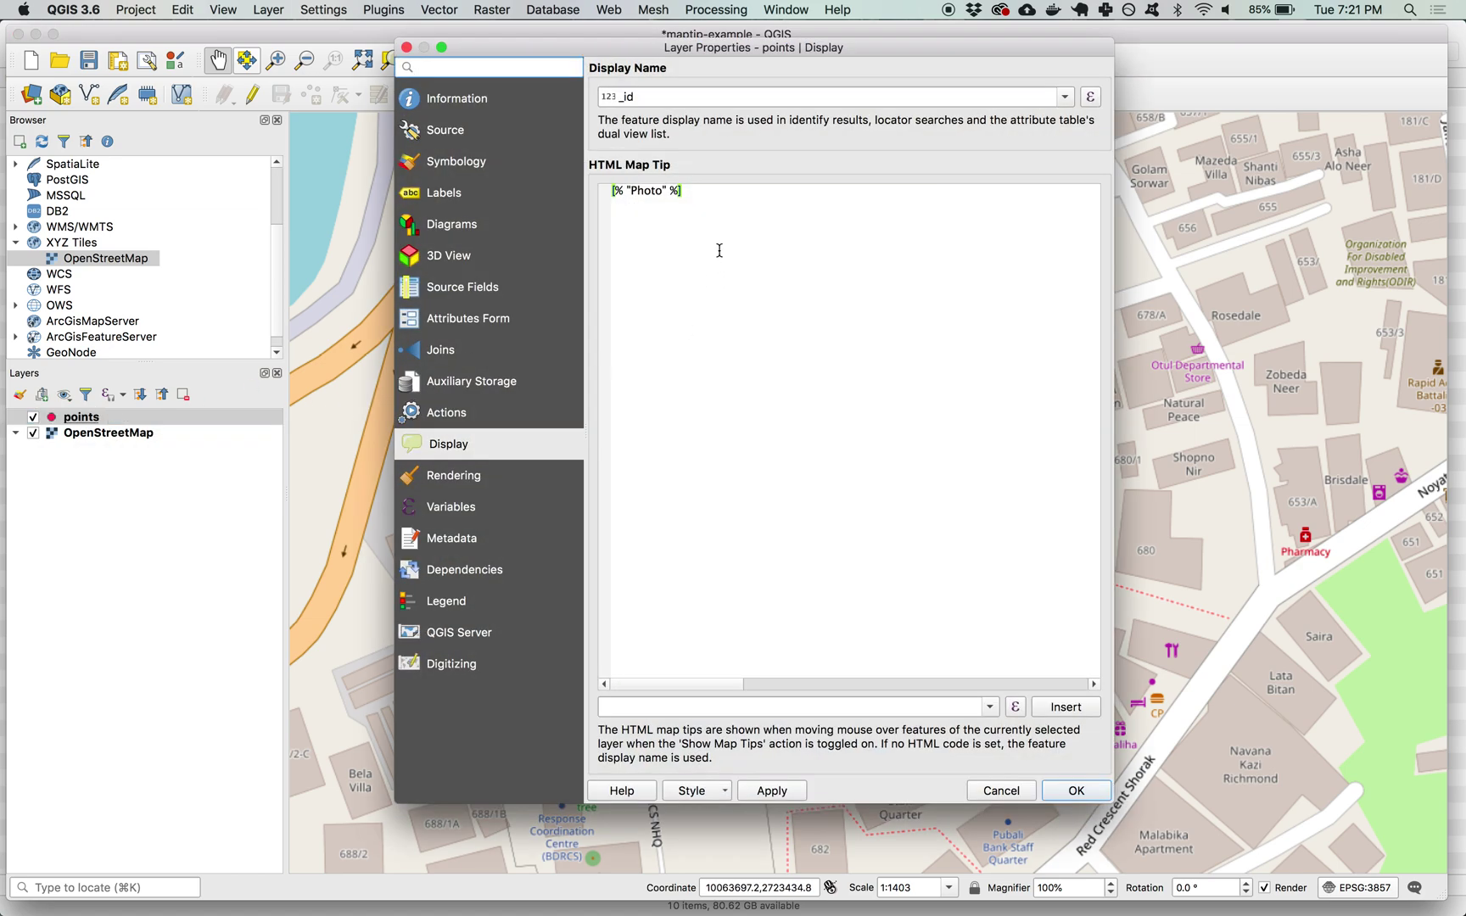
{"action": "left_click", "coordinate": [722, 207]}
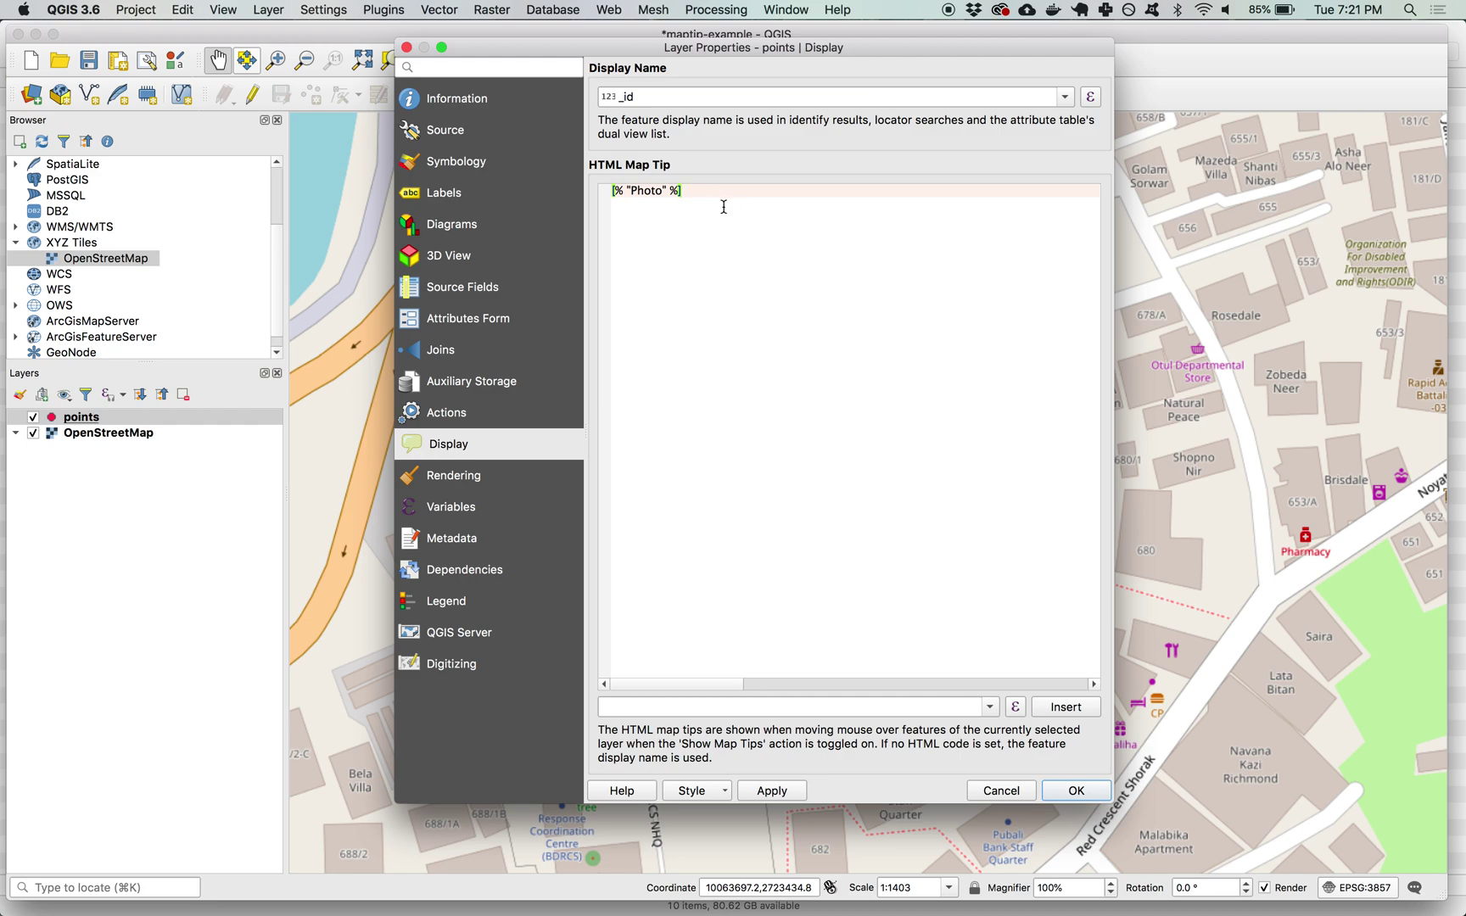
{"action": "key", "text": "Return"}
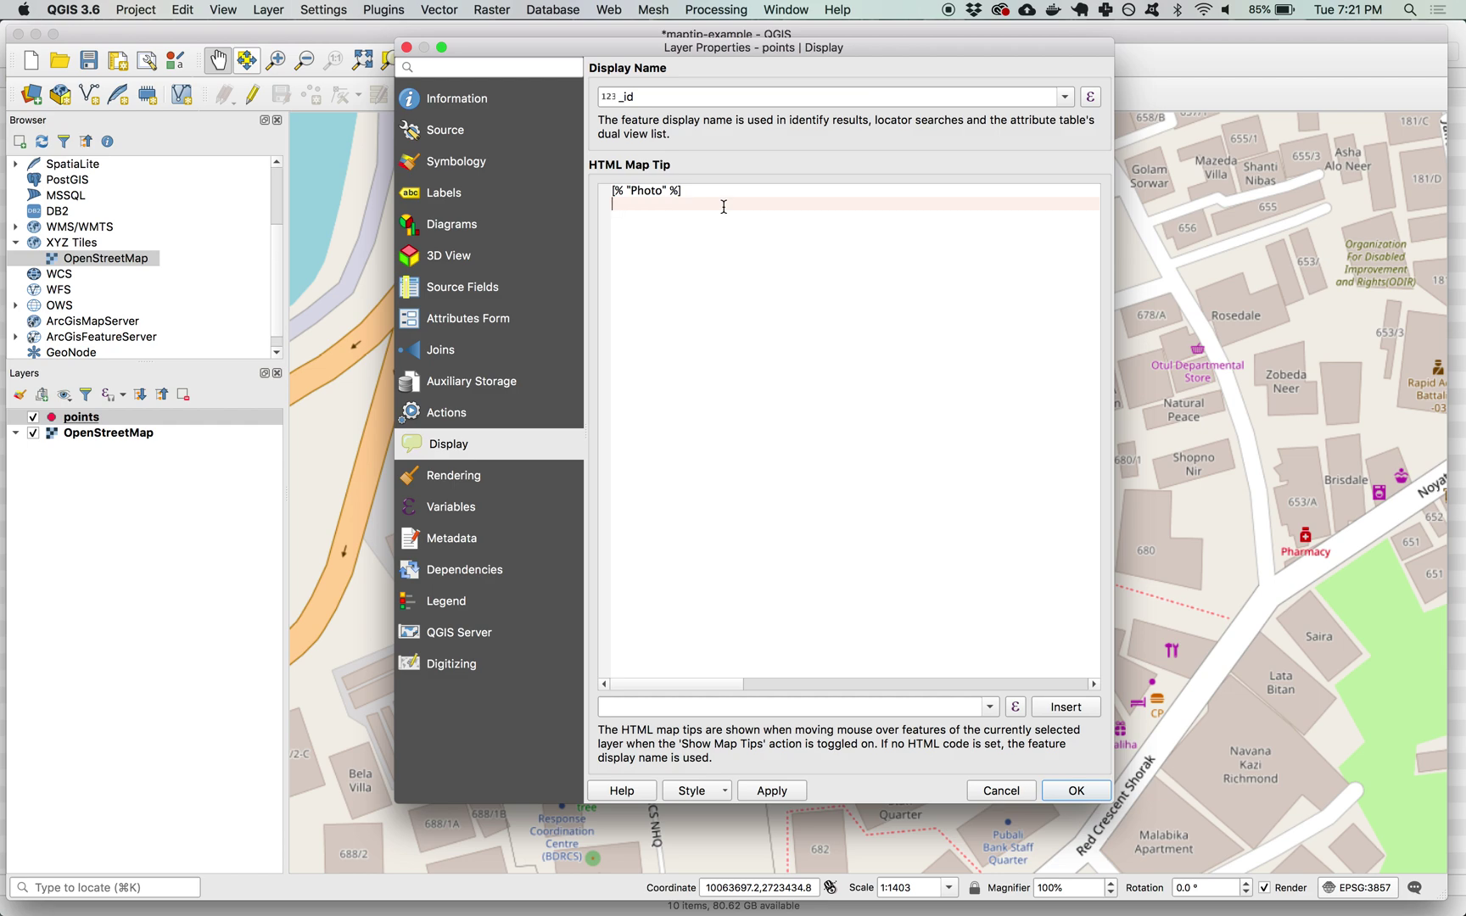
{"action": "type", "text": "<"}
{"action": "type", "text": "im"}
{"action": "type", "text": "g"}
{"action": "type", "text": "src"}
{"action": "type", "text": "=\"\""}
{"action": "type", "text": "file"}
{"action": "type", "text": ":"}
{"action": "type", "text": "///"}
{"action": "type", "text": "[% %]"}
{"action": "type", "text": "@projje"}
{"action": "key", "text": "BackSpace"}
{"action": "key", "text": "BackSpace"}
{"action": "type", "text": "ect_h"}
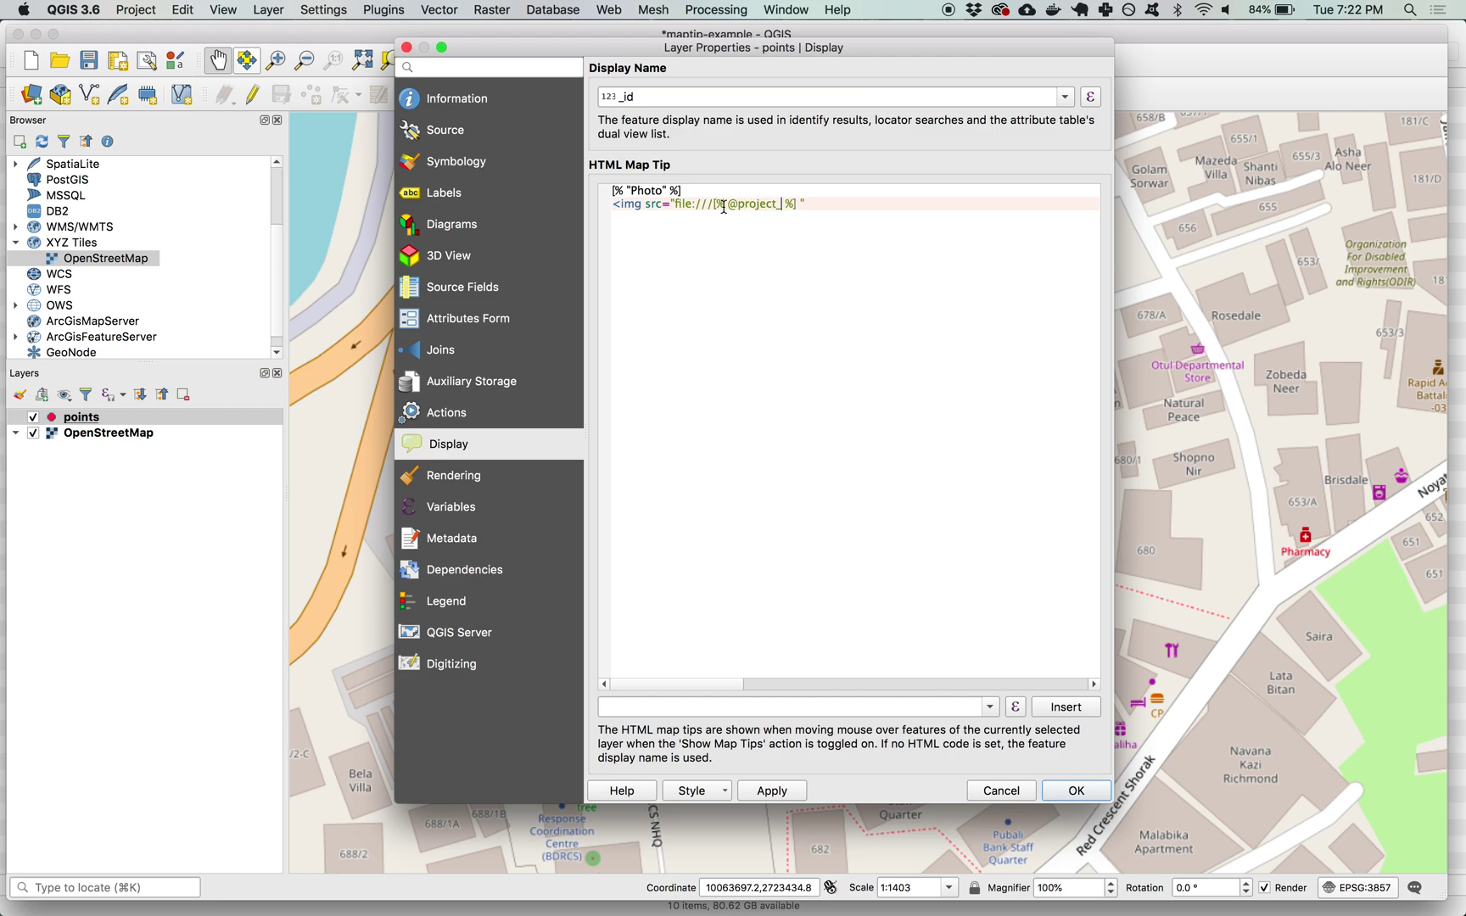
{"action": "type", "text": "ome"}
{"action": "left_click", "coordinate": [831, 204]}
{"action": "type", "text": "/images/"}
Move the [% "Photo" %] expression into the image path and close the tag with />.
{"action": "left_click_drag", "start_coordinate": [692, 191], "coordinate": [598, 191]}
{"action": "key", "text": "super+x"}
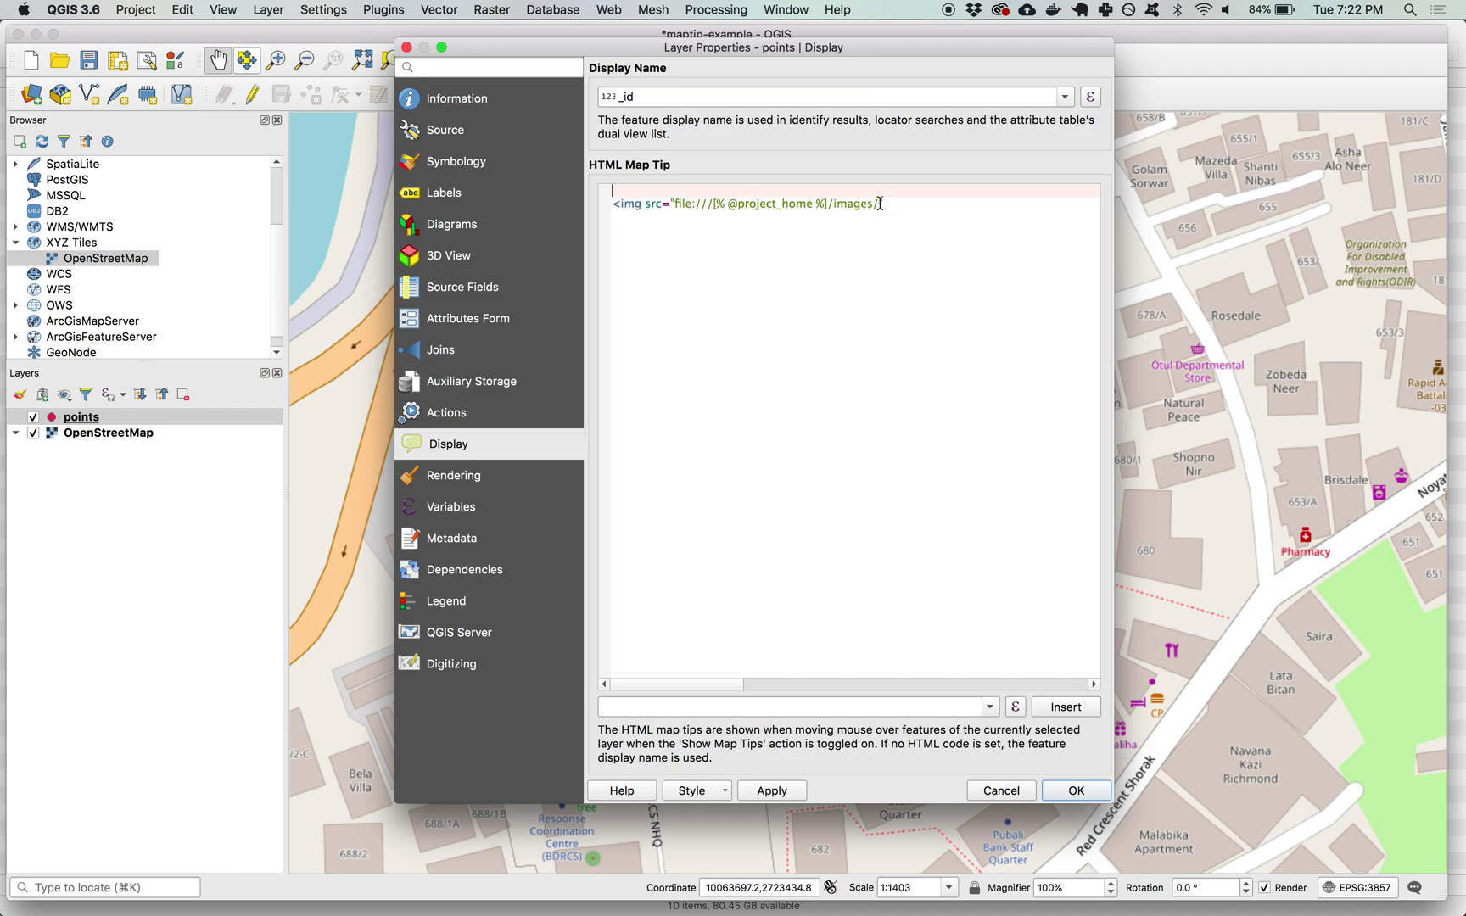
{"action": "left_click", "coordinate": [880, 204]}
{"action": "key", "text": "super+v"}
{"action": "key", "text": "Up"}
{"action": "left_click", "coordinate": [970, 207]}
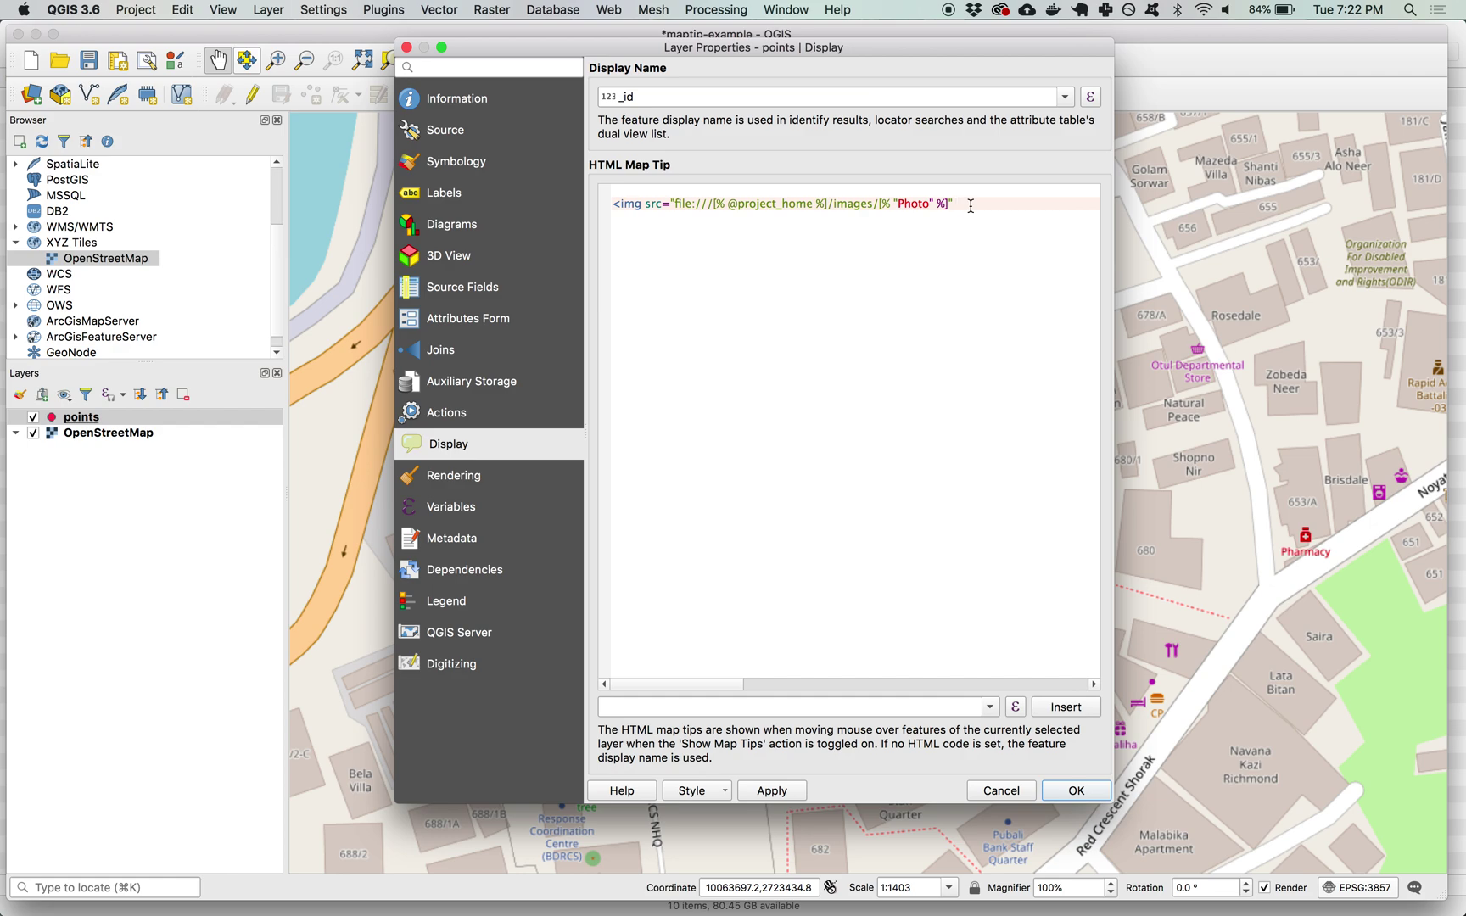
{"action": "type", "text": "/>"}
Apply the image map tip, then add width="450" to the img tag and apply again.
{"action": "left_click", "coordinate": [1089, 793]}
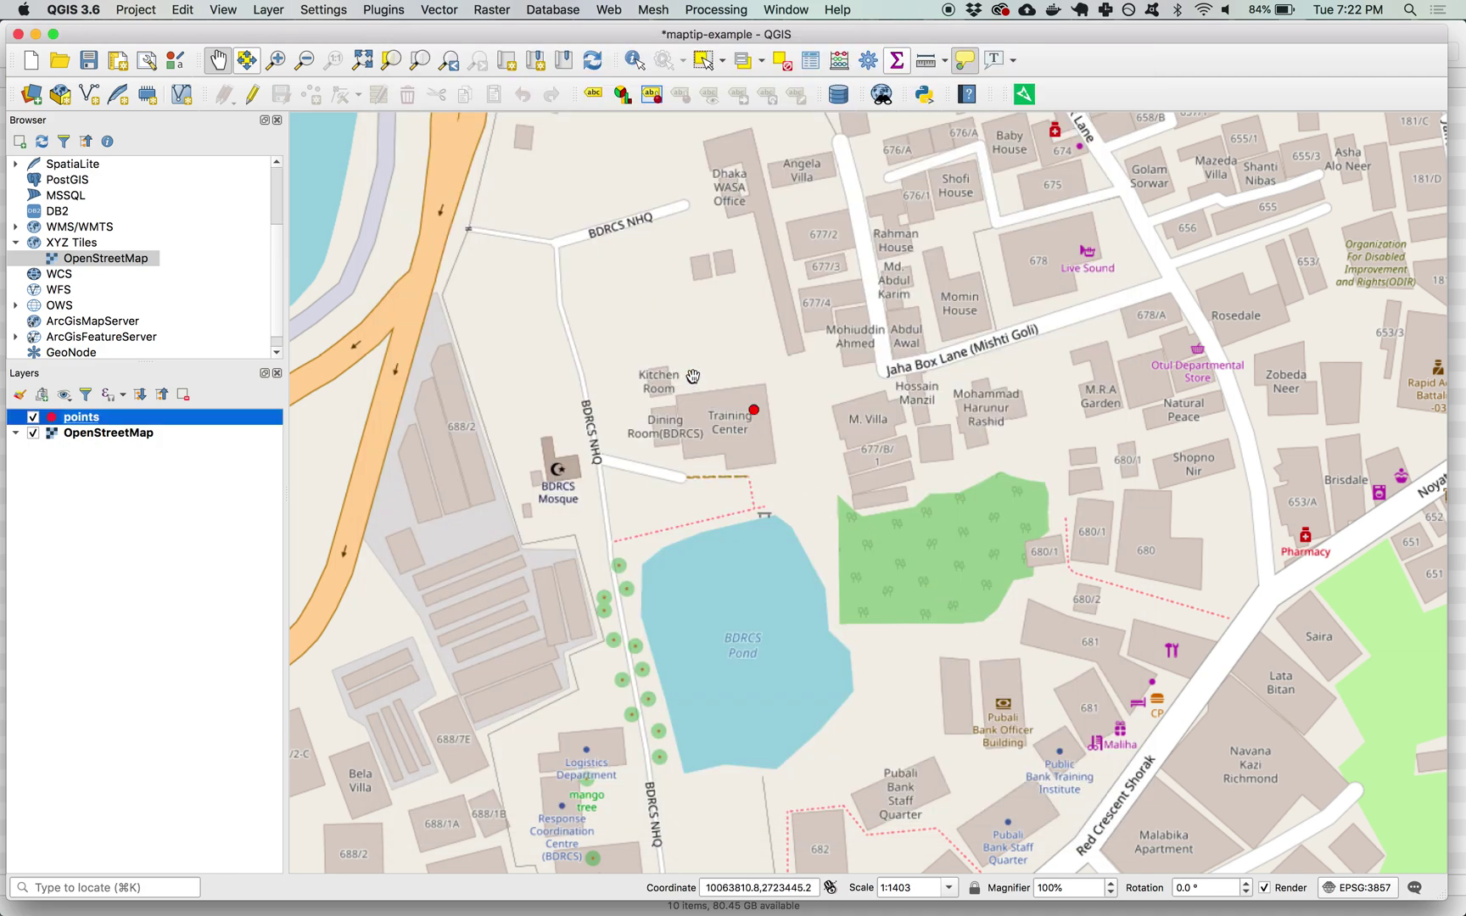
{"action": "mouse_move", "coordinate": [693, 376]}
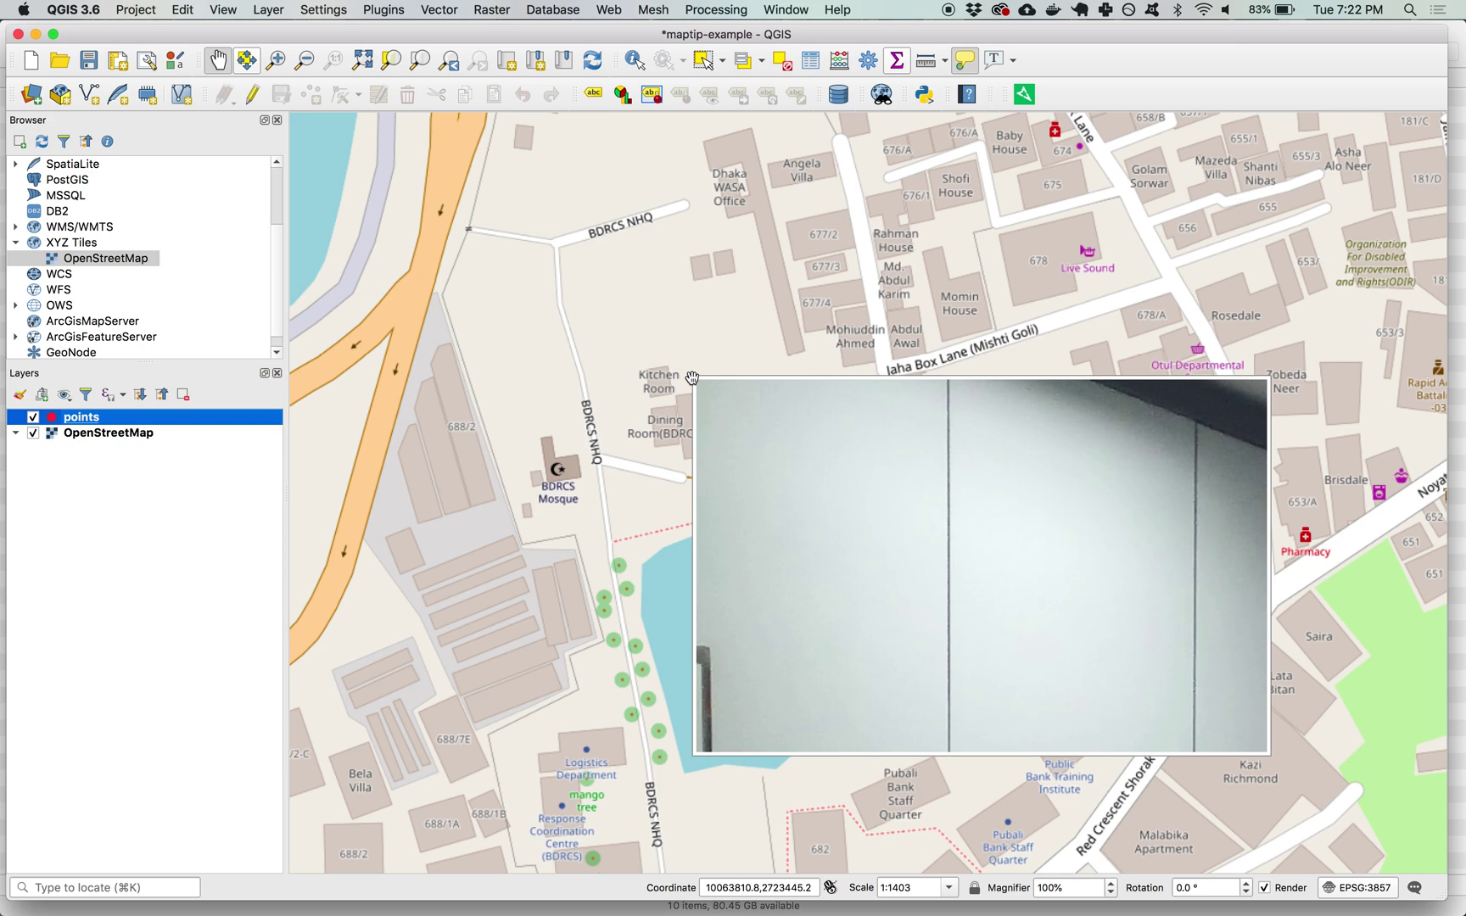
{"action": "double_click", "coordinate": [96, 419]}
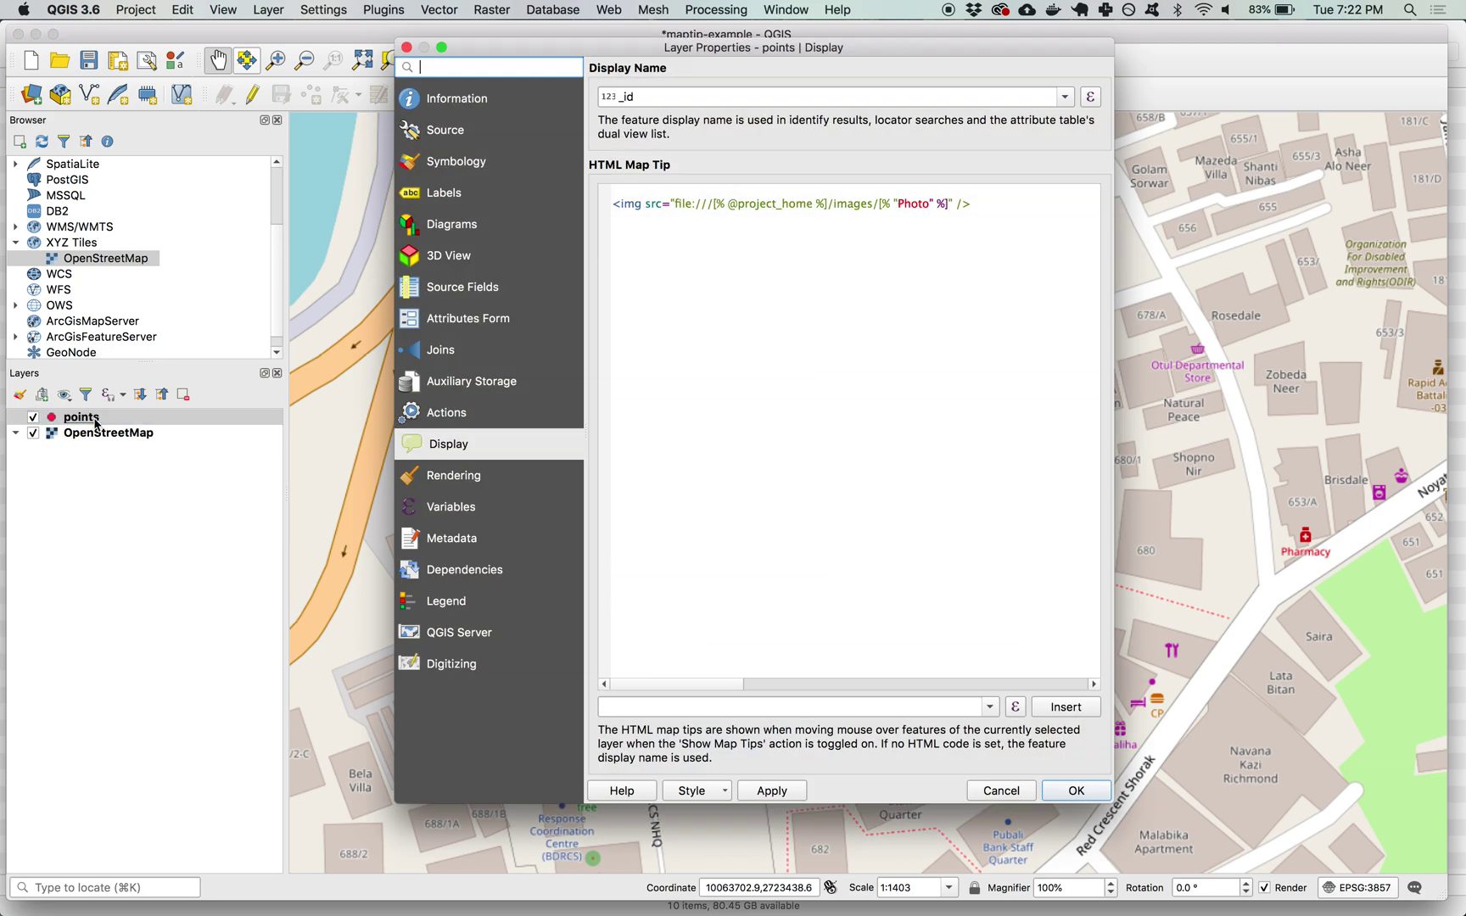
{"action": "left_click", "coordinate": [959, 206]}
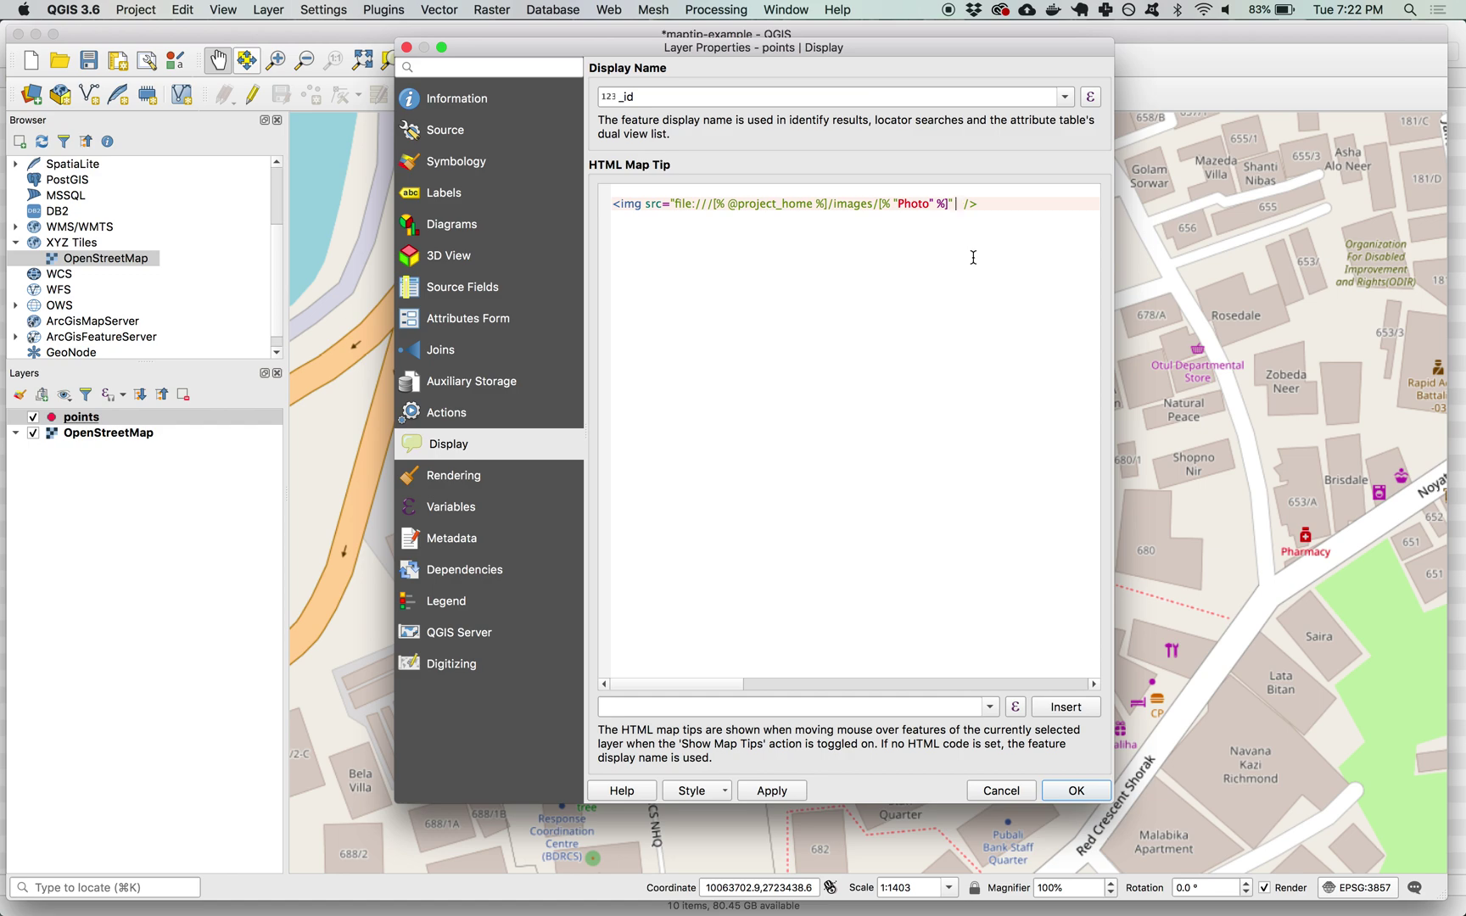
{"action": "type", "text": "width=\"450\""}
{"action": "key", "text": "Delete"}
{"action": "left_click", "coordinate": [1075, 789]}
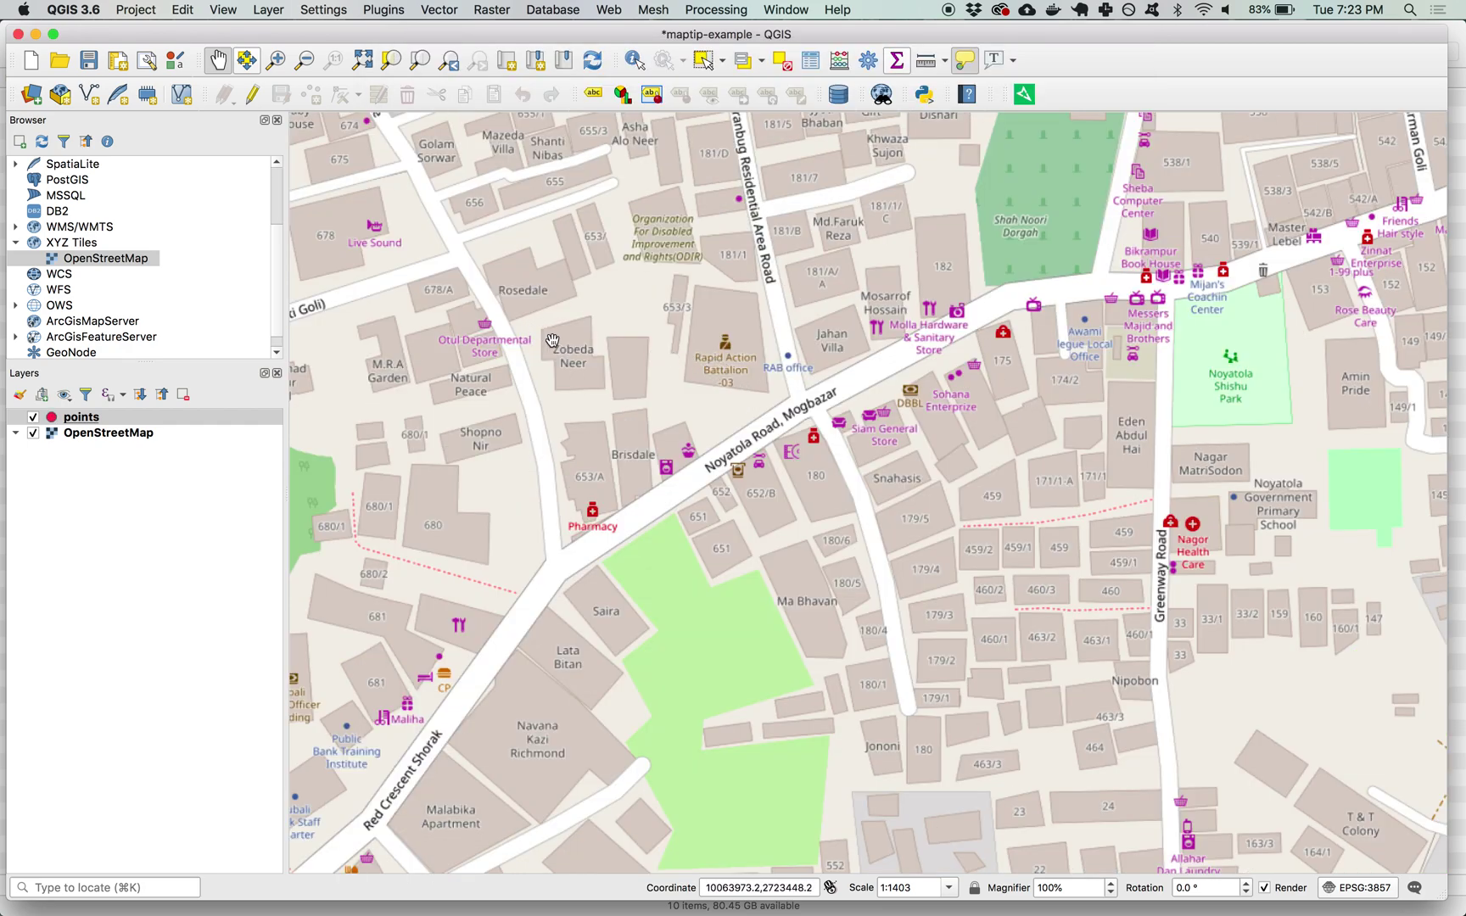
Pan to the survey points and hover one to check the 450-pixel-wide photo.
{"action": "left_click_drag", "start_coordinate": [526, 329], "coordinate": [1293, 452]}
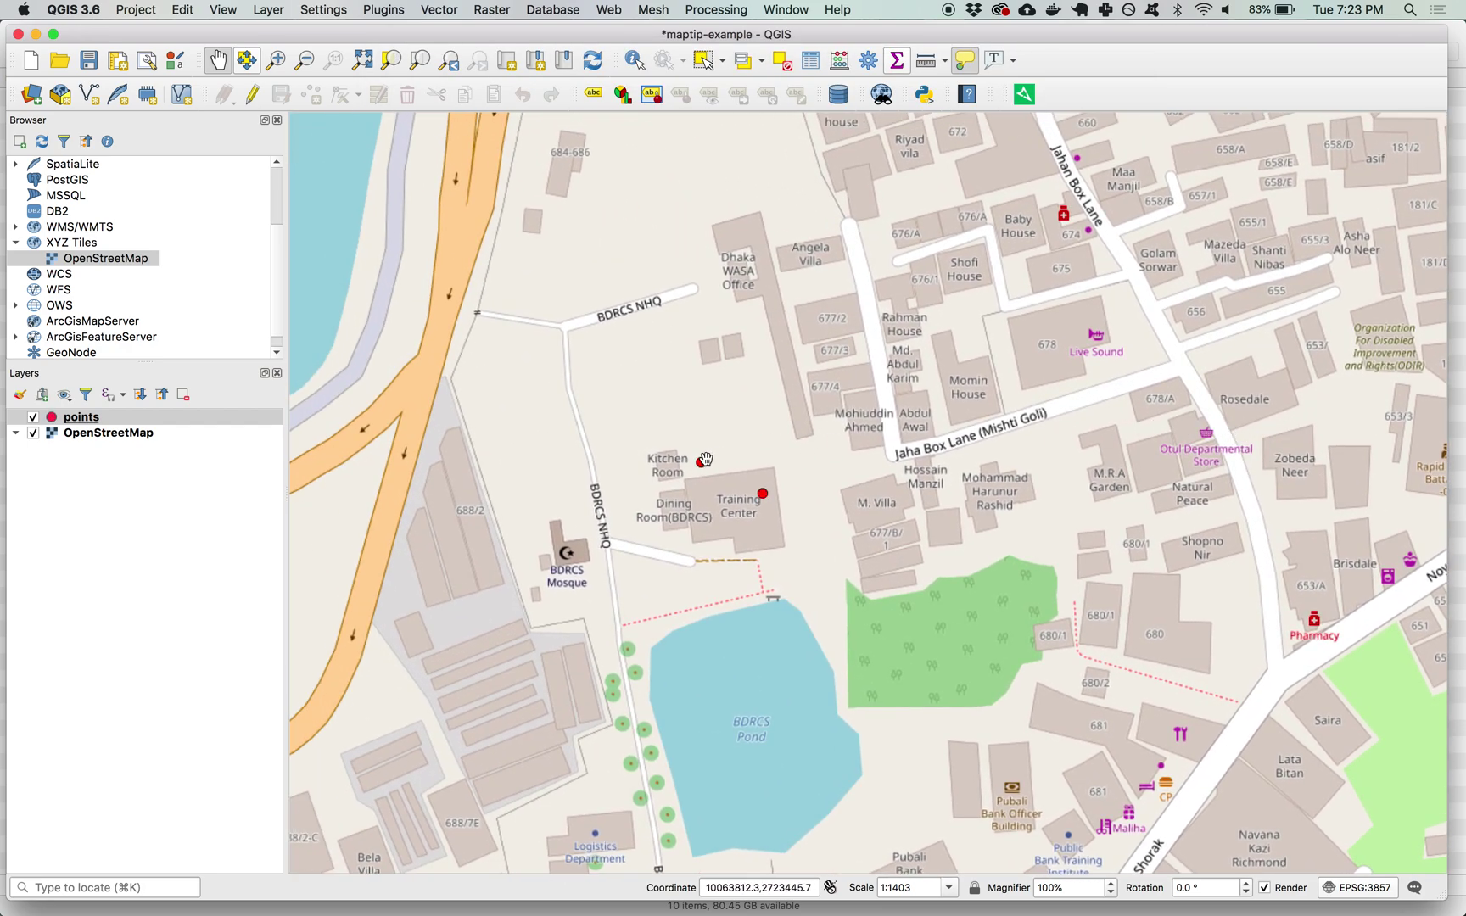
{"action": "mouse_move", "coordinate": [701, 462]}
{"action": "left_click", "coordinate": [110, 419]}
Insert [% "Remarks" %] </br> as the first line of the points map tip and apply it.
{"action": "double_click", "coordinate": [112, 424]}
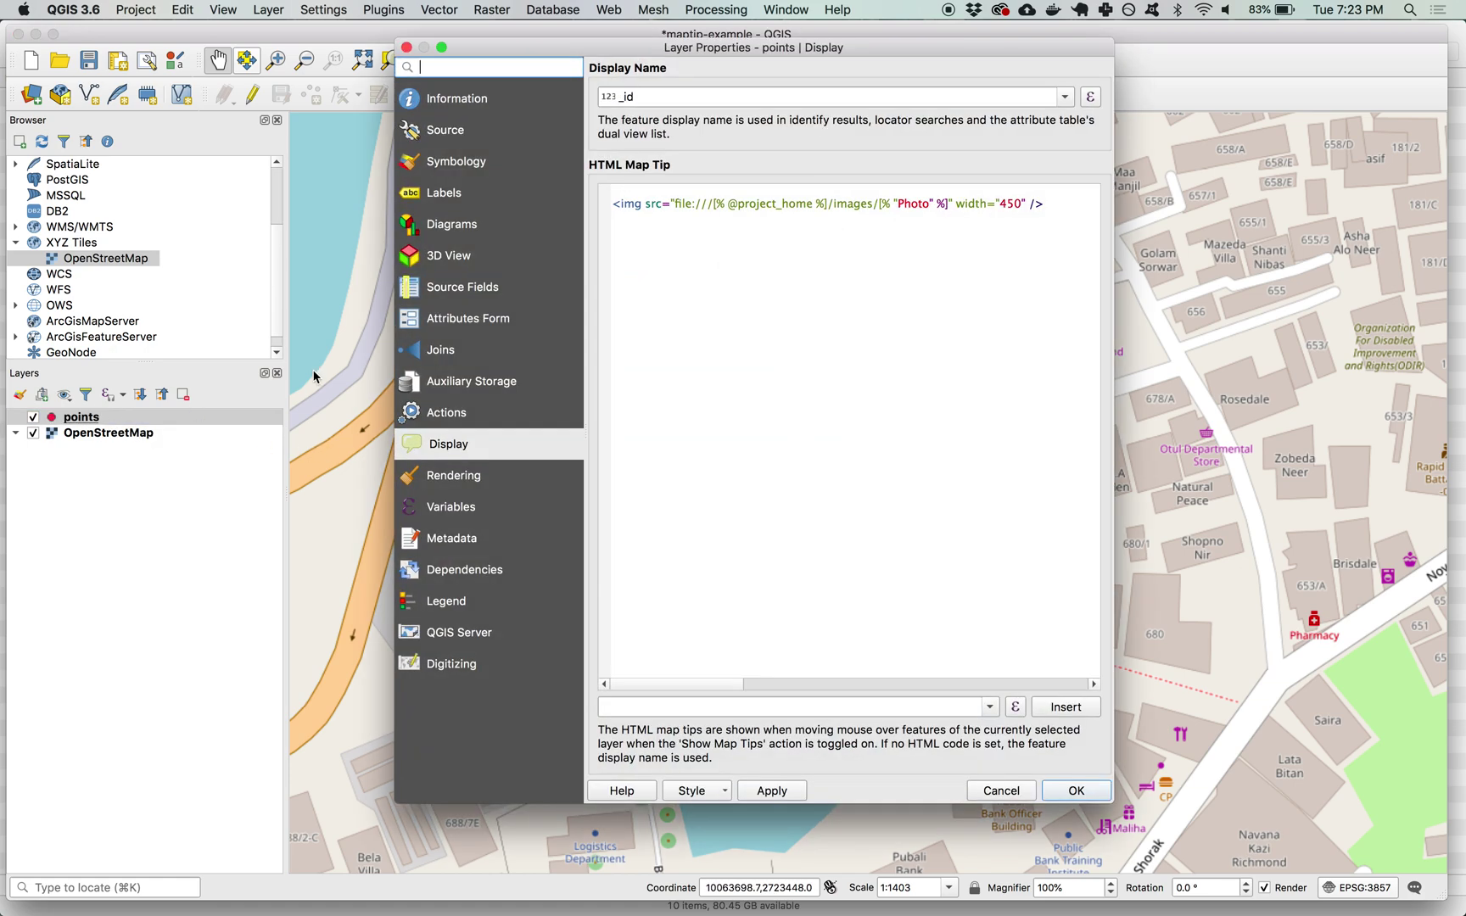
{"action": "left_click", "coordinate": [626, 191]}
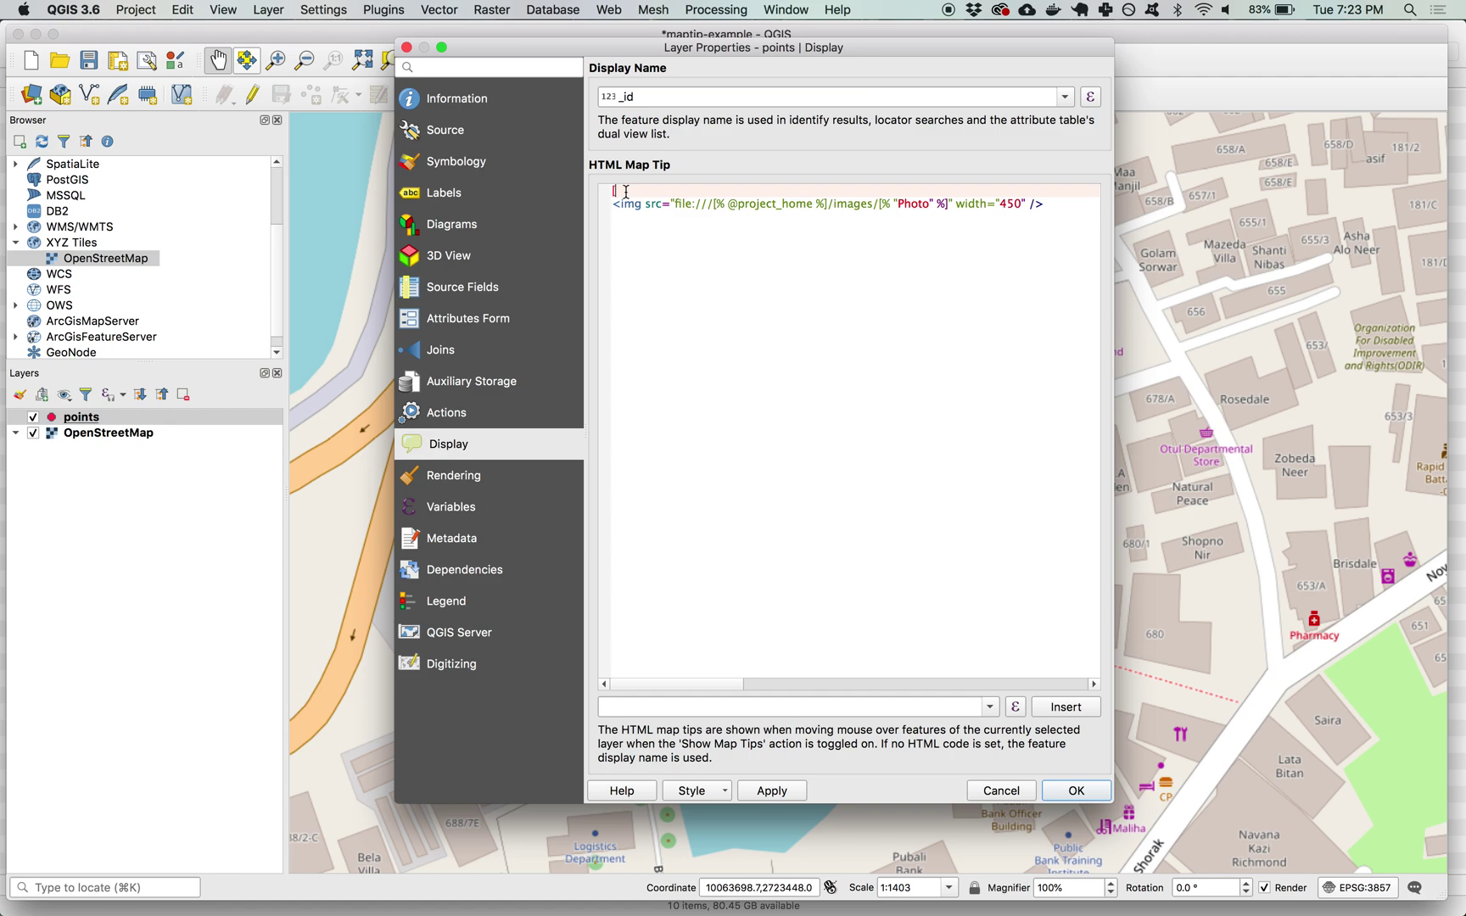
{"action": "type", "text": "[% Remak"}
{"action": "type", "text": "rks\""}
{"action": "type", "text": " %"}
{"action": "type", "text": "]"}
{"action": "type", "text": " <"}
{"action": "type", "text": "/"}
{"action": "type", "text": "br"}
{"action": "type", "text": ">"}
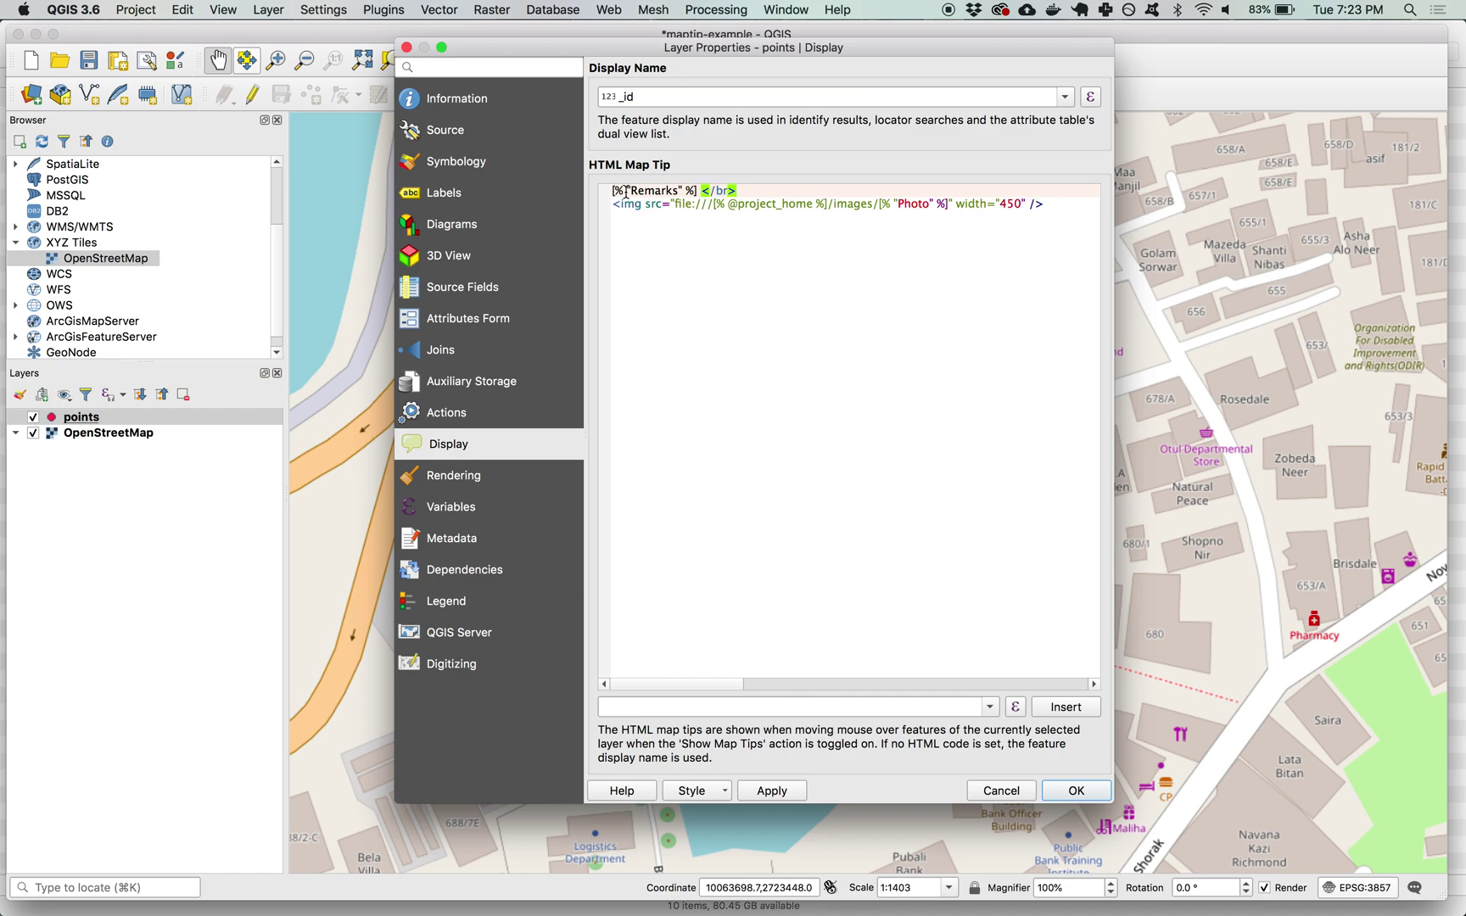
{"action": "left_click", "coordinate": [1080, 792]}
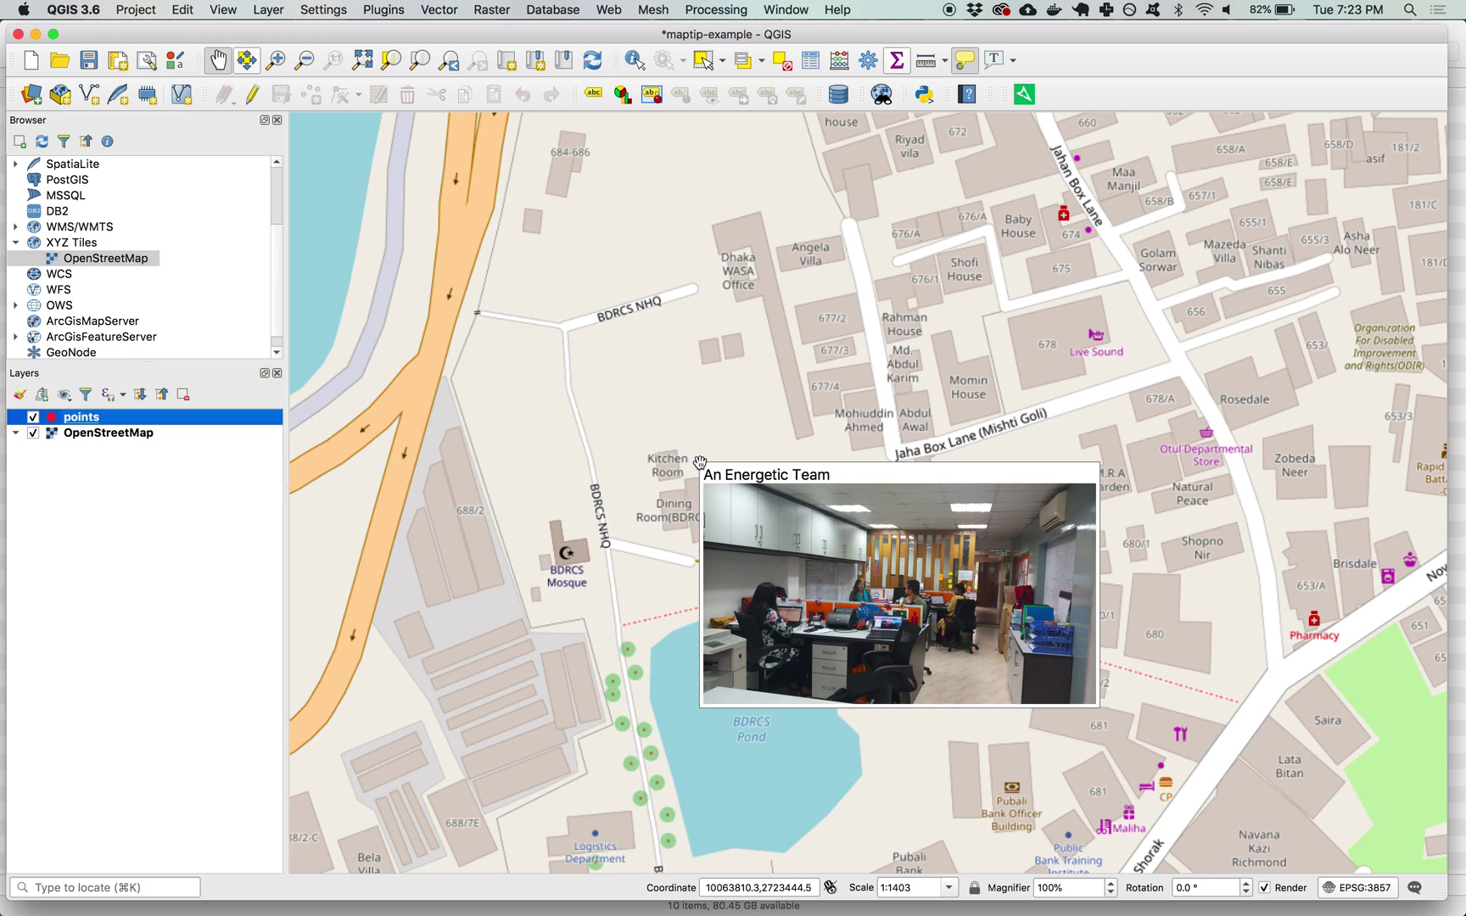
Wrap the Remarks expression in a <span> styled color:red;font-weight:bolder; in the map tip.
{"action": "double_click", "coordinate": [73, 416]}
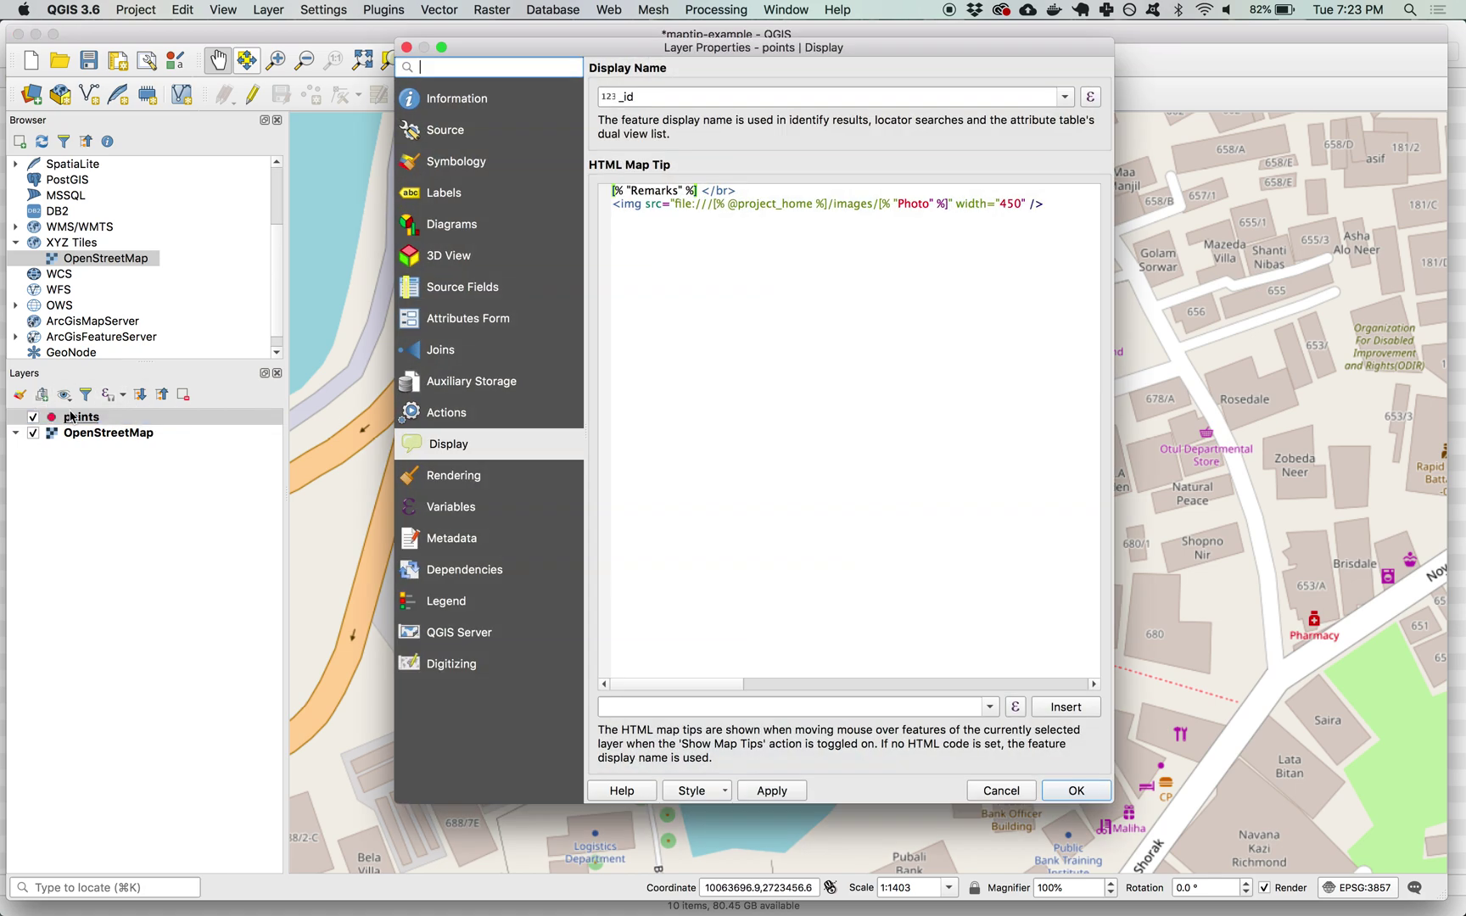
{"action": "left_click", "coordinate": [616, 190]}
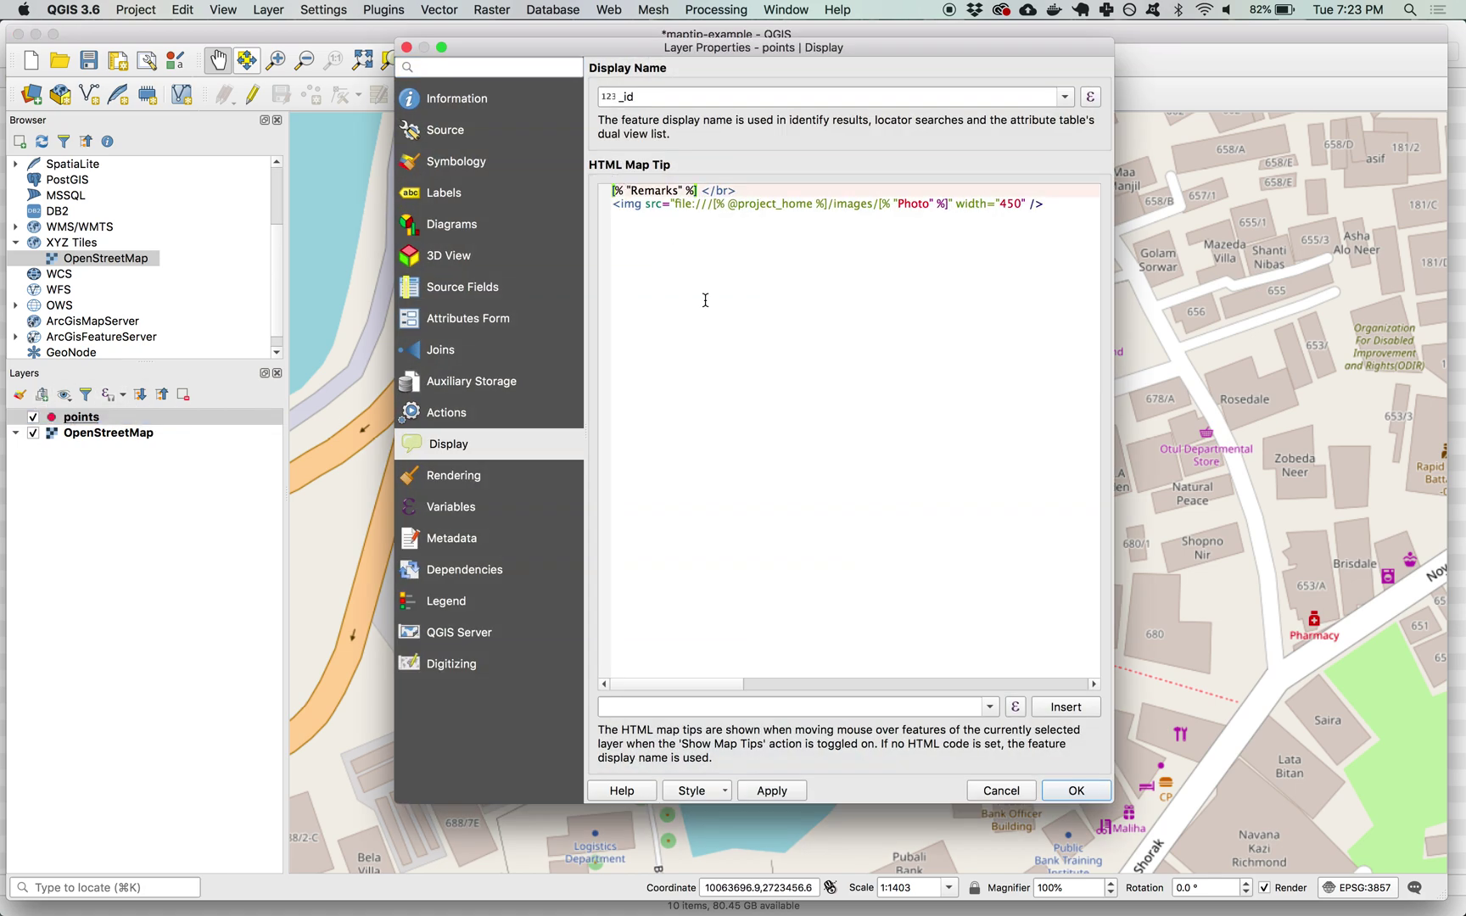
{"action": "type", "text": "<span>"}
{"action": "left_click", "coordinate": [751, 190]}
{"action": "type", "text": "</span></"}
{"action": "left_click", "coordinate": [647, 190]}
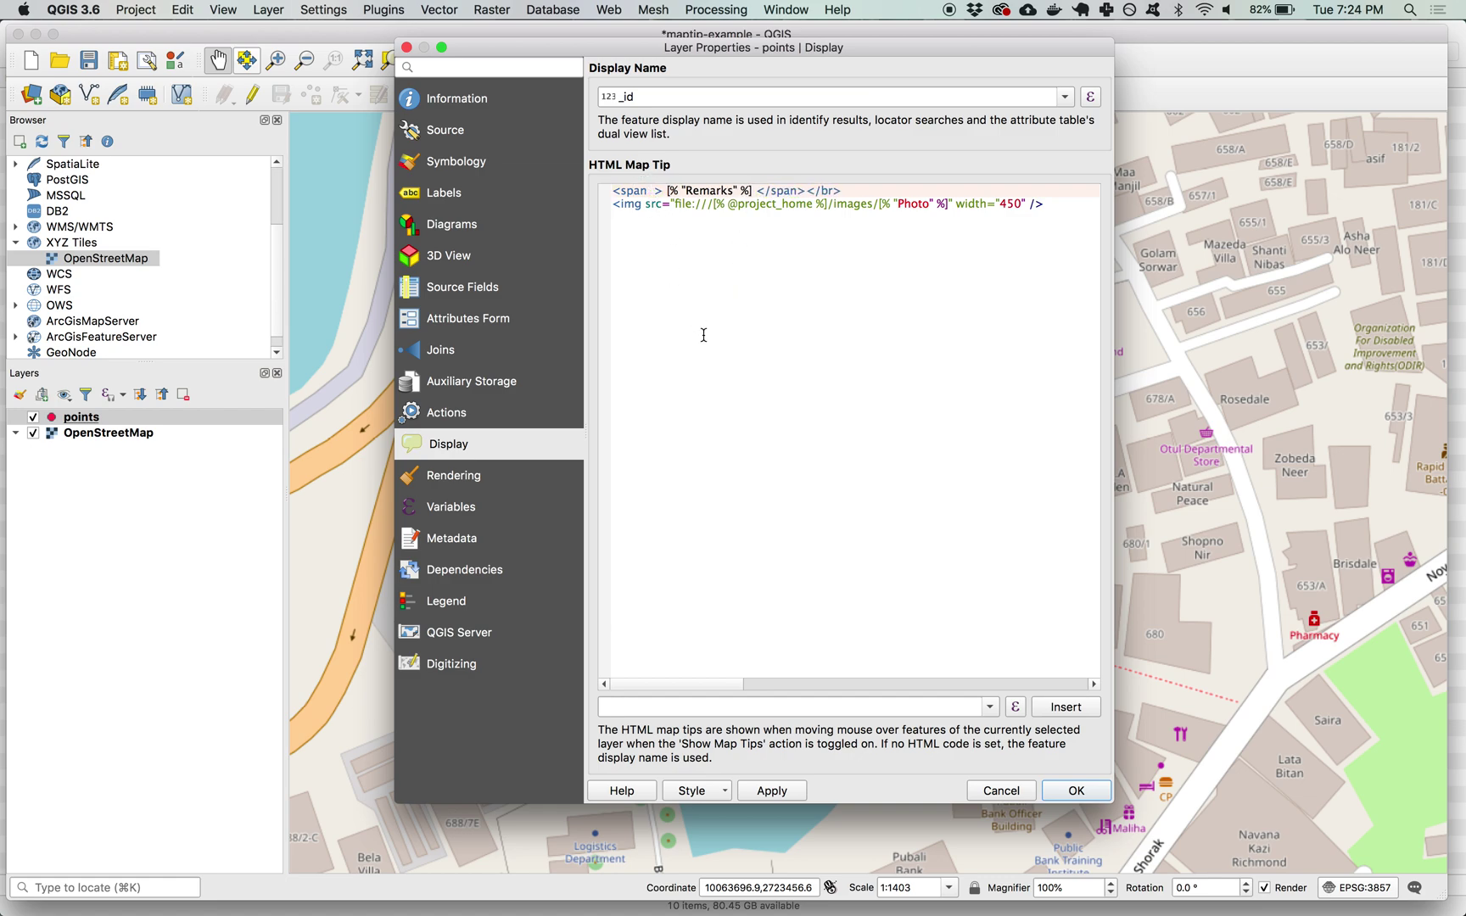
{"action": "type", "text": "style=\""}
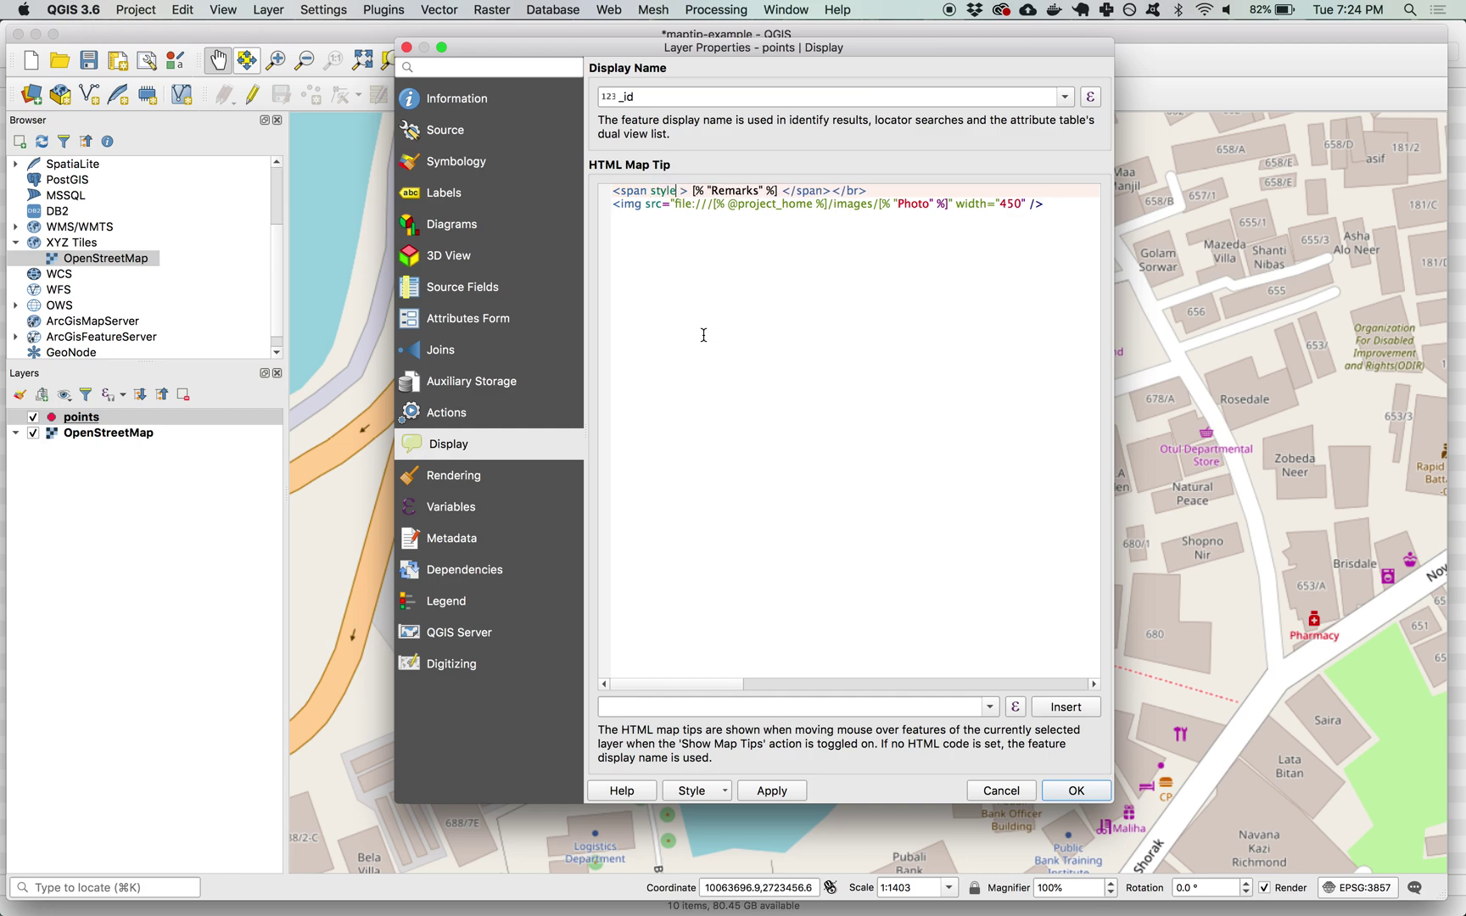
{"action": "type", "text": "\" "}
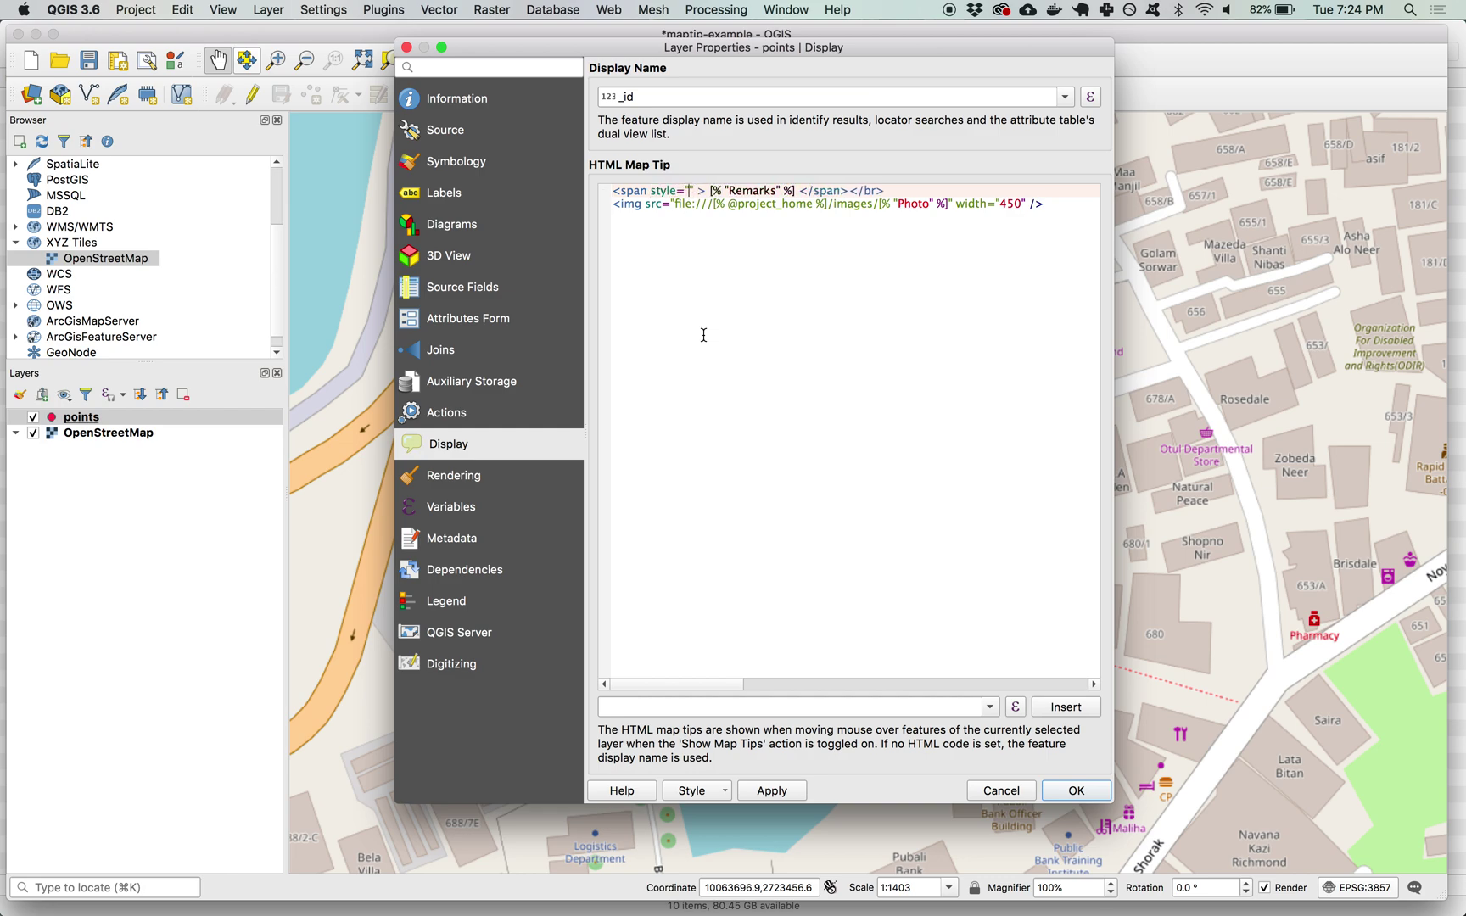
{"action": "type", "text": "color:r"}
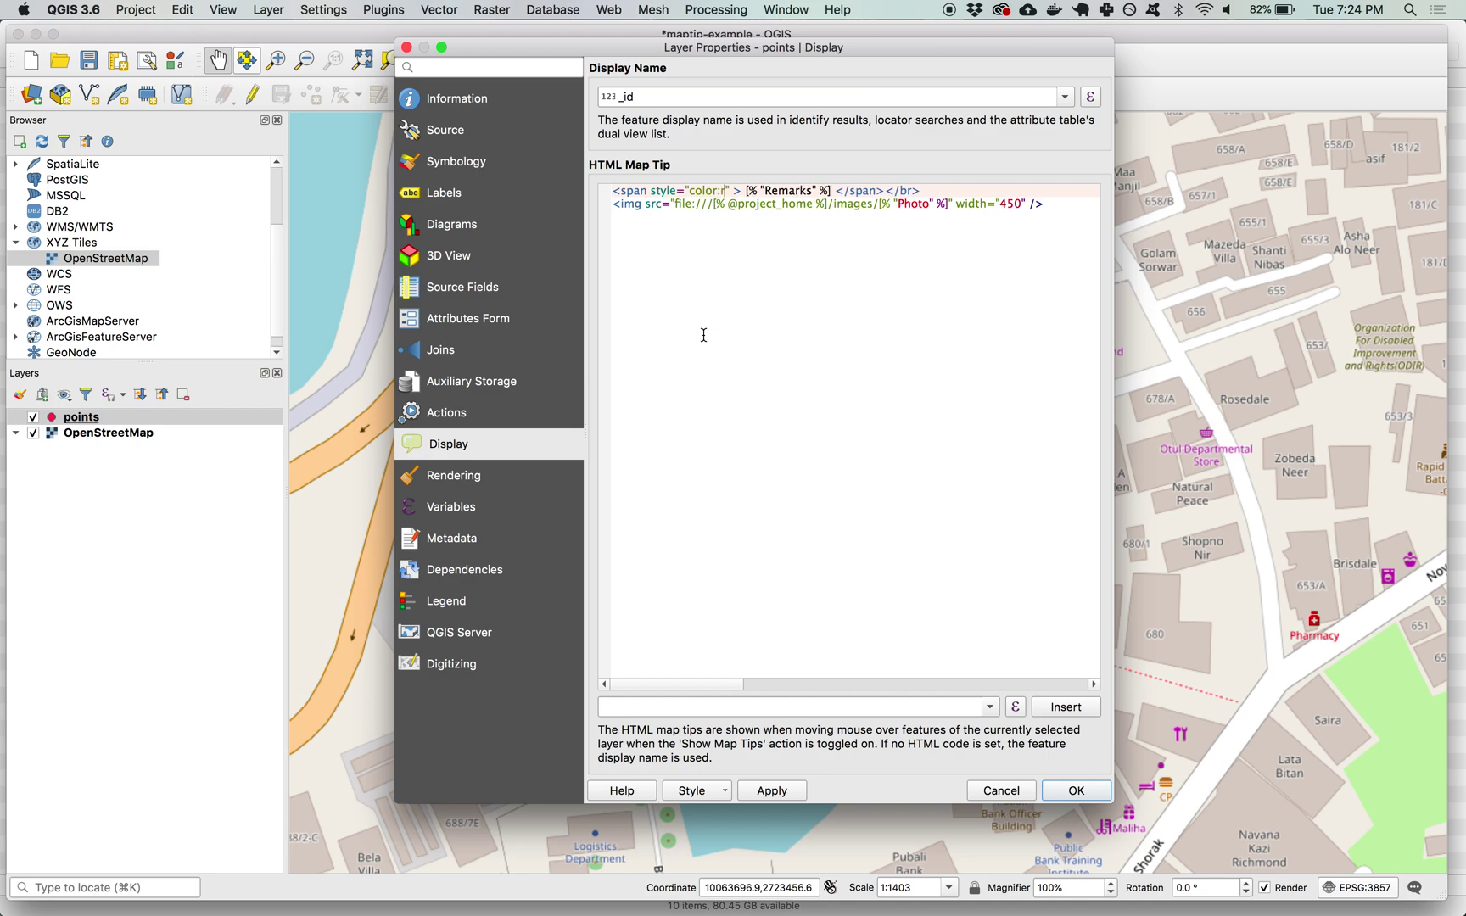
{"action": "type", "text": "ed;"}
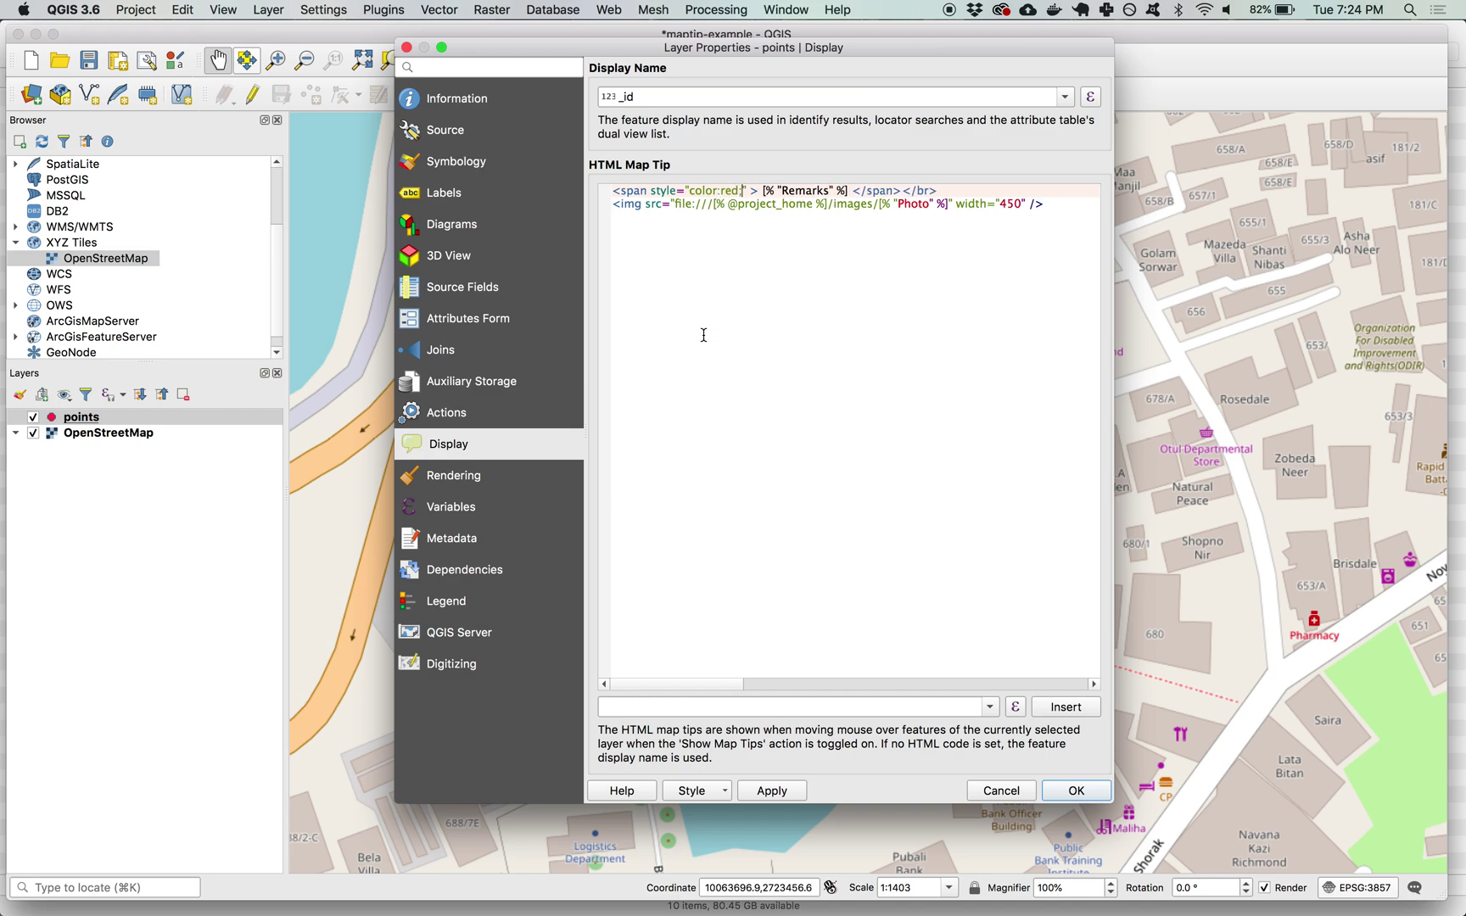
{"action": "type", "text": "font-"}
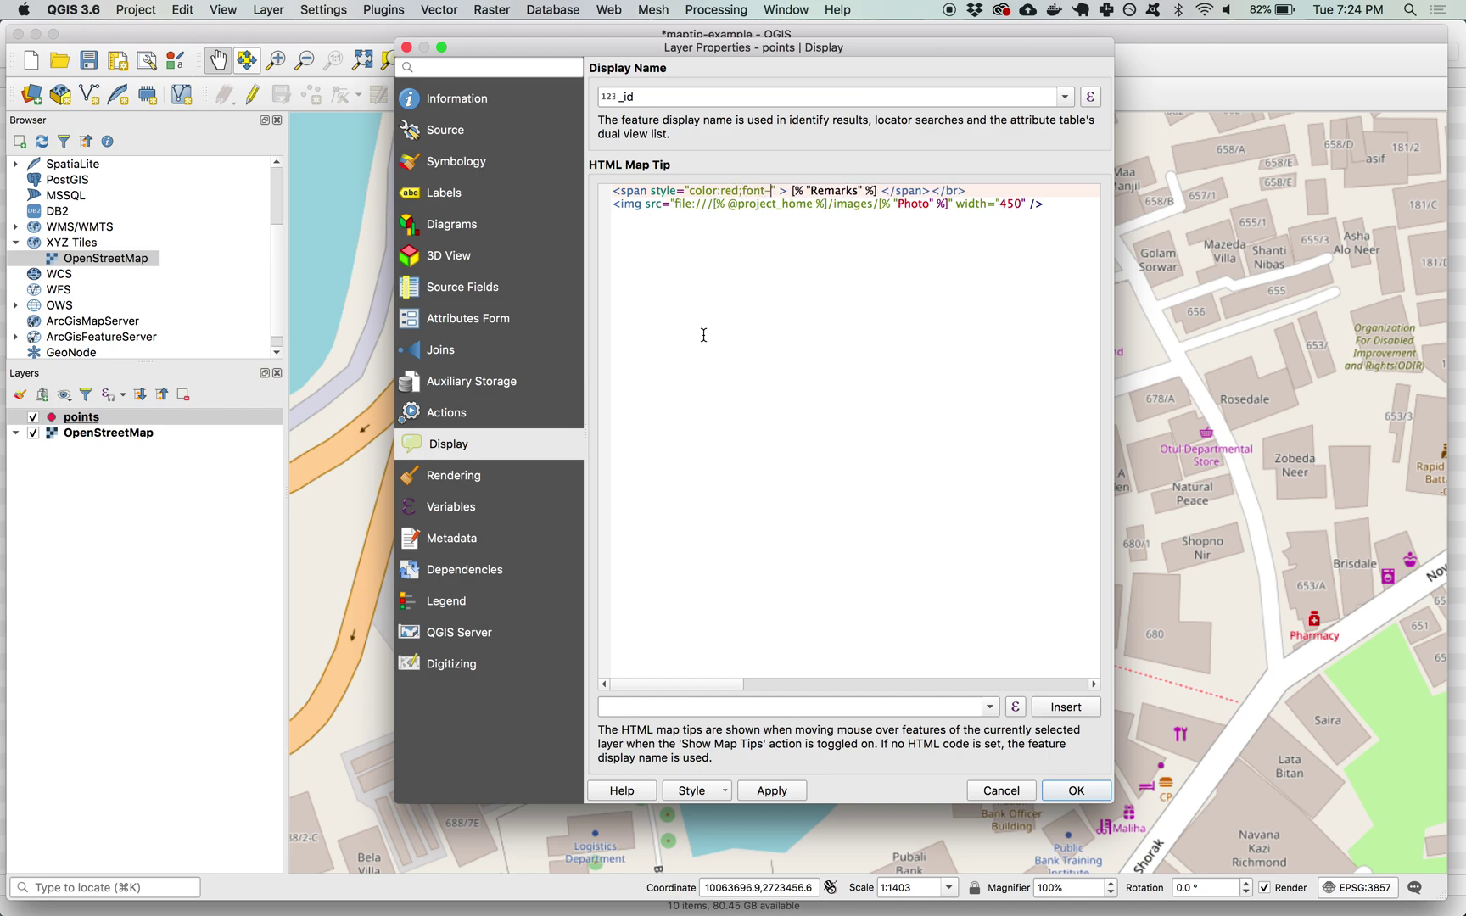
{"action": "type", "text": "weight"}
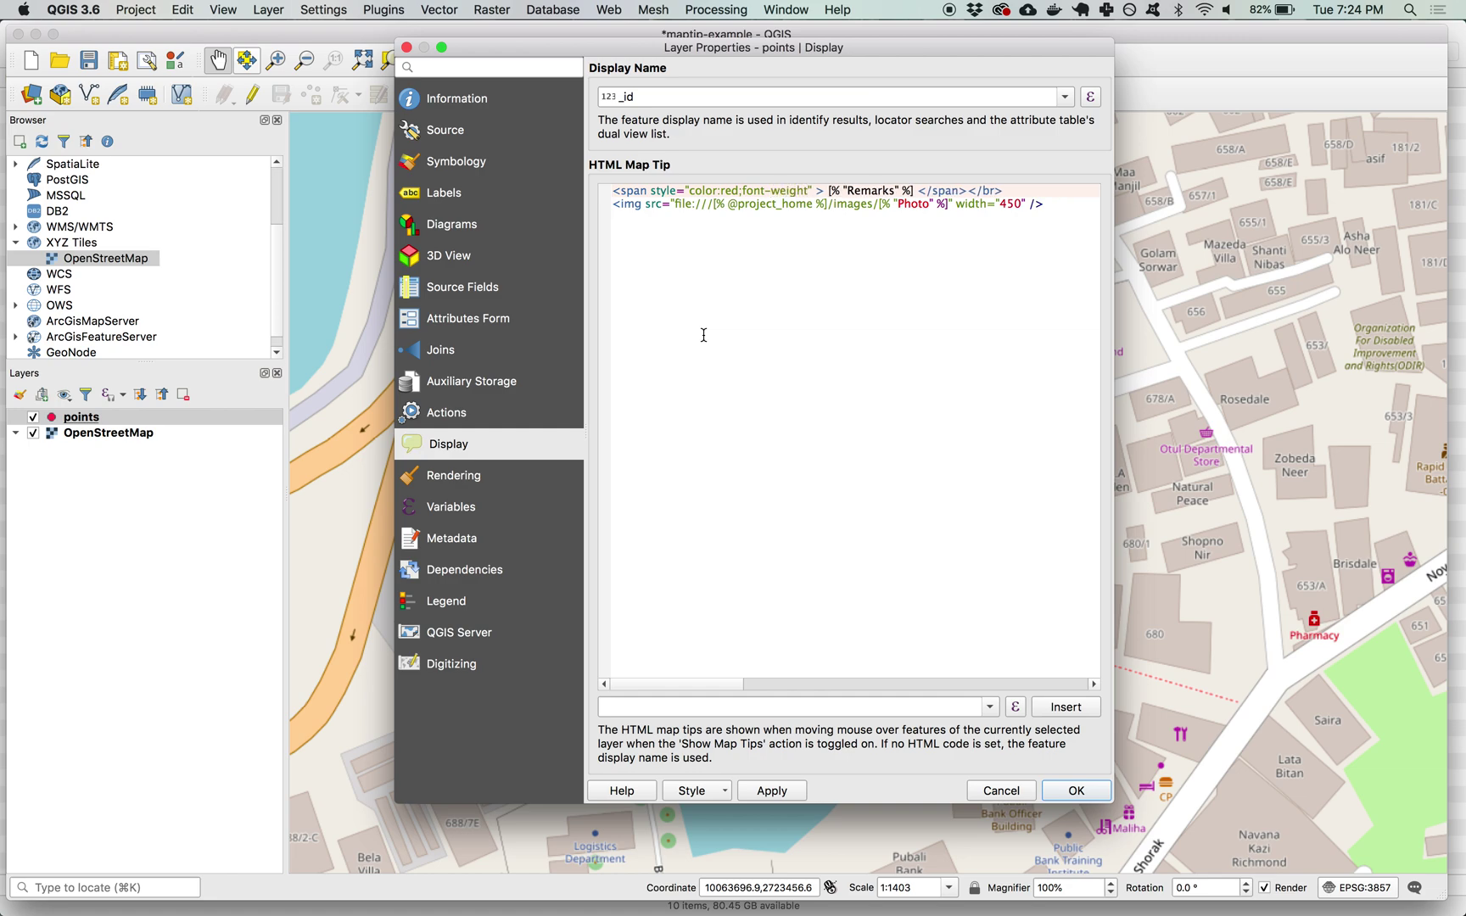
{"action": "type", "text": ":bolder;"}
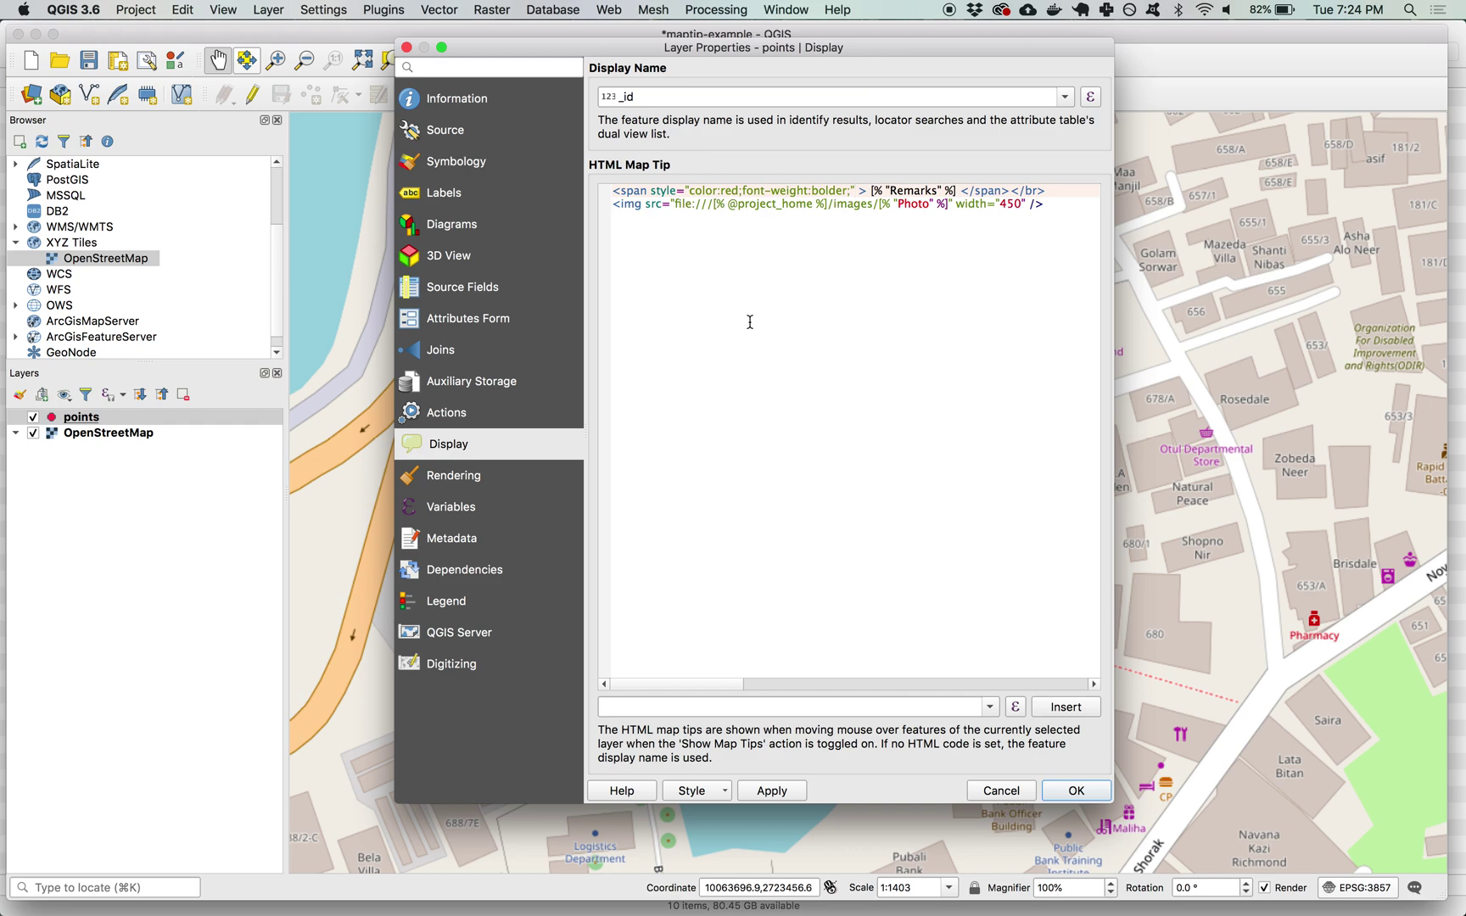
{"action": "left_click", "coordinate": [861, 192]}
Apply the styled map tip, check the red bold remarks over the points, and save maptip-example.
{"action": "left_click", "coordinate": [1075, 791]}
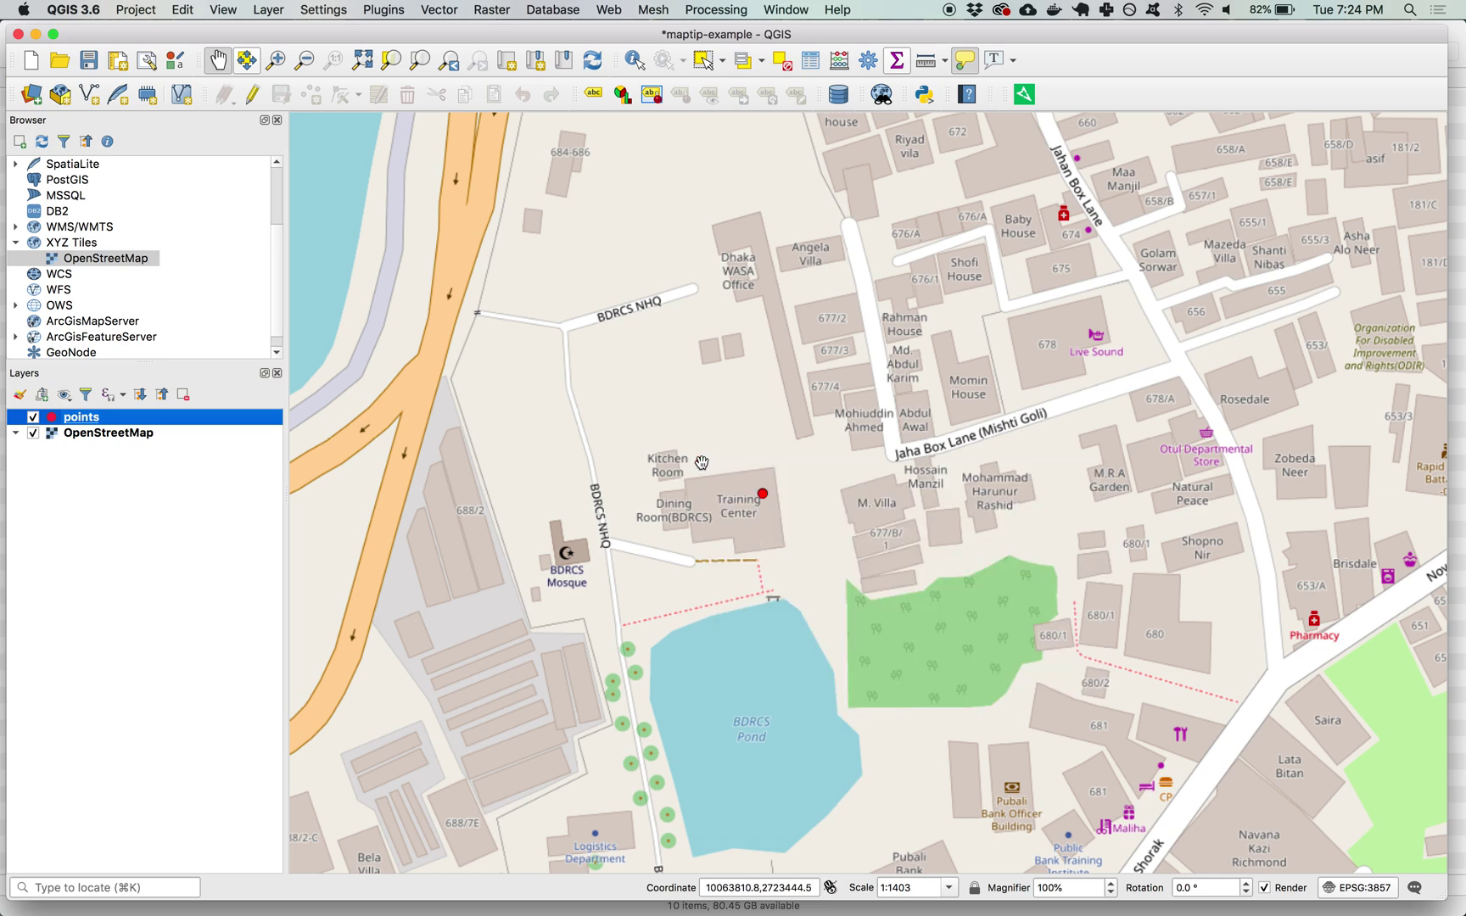
{"action": "mouse_move", "coordinate": [702, 463]}
{"action": "mouse_move", "coordinate": [764, 493]}
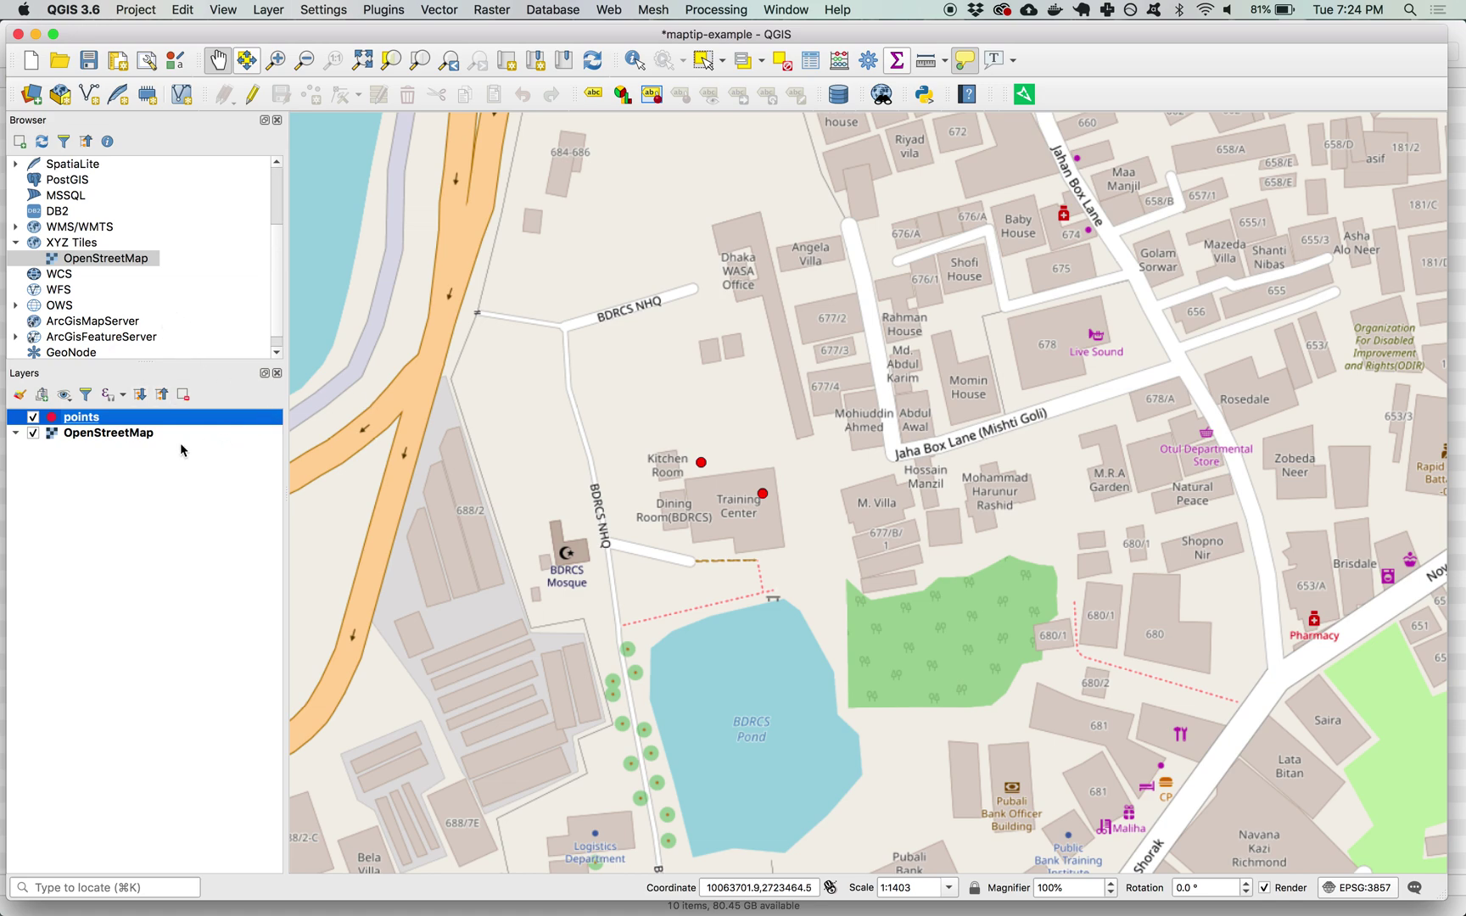
{"action": "scroll", "coordinate": [691, 478], "scroll_direction": "down", "scroll_amount": 1}
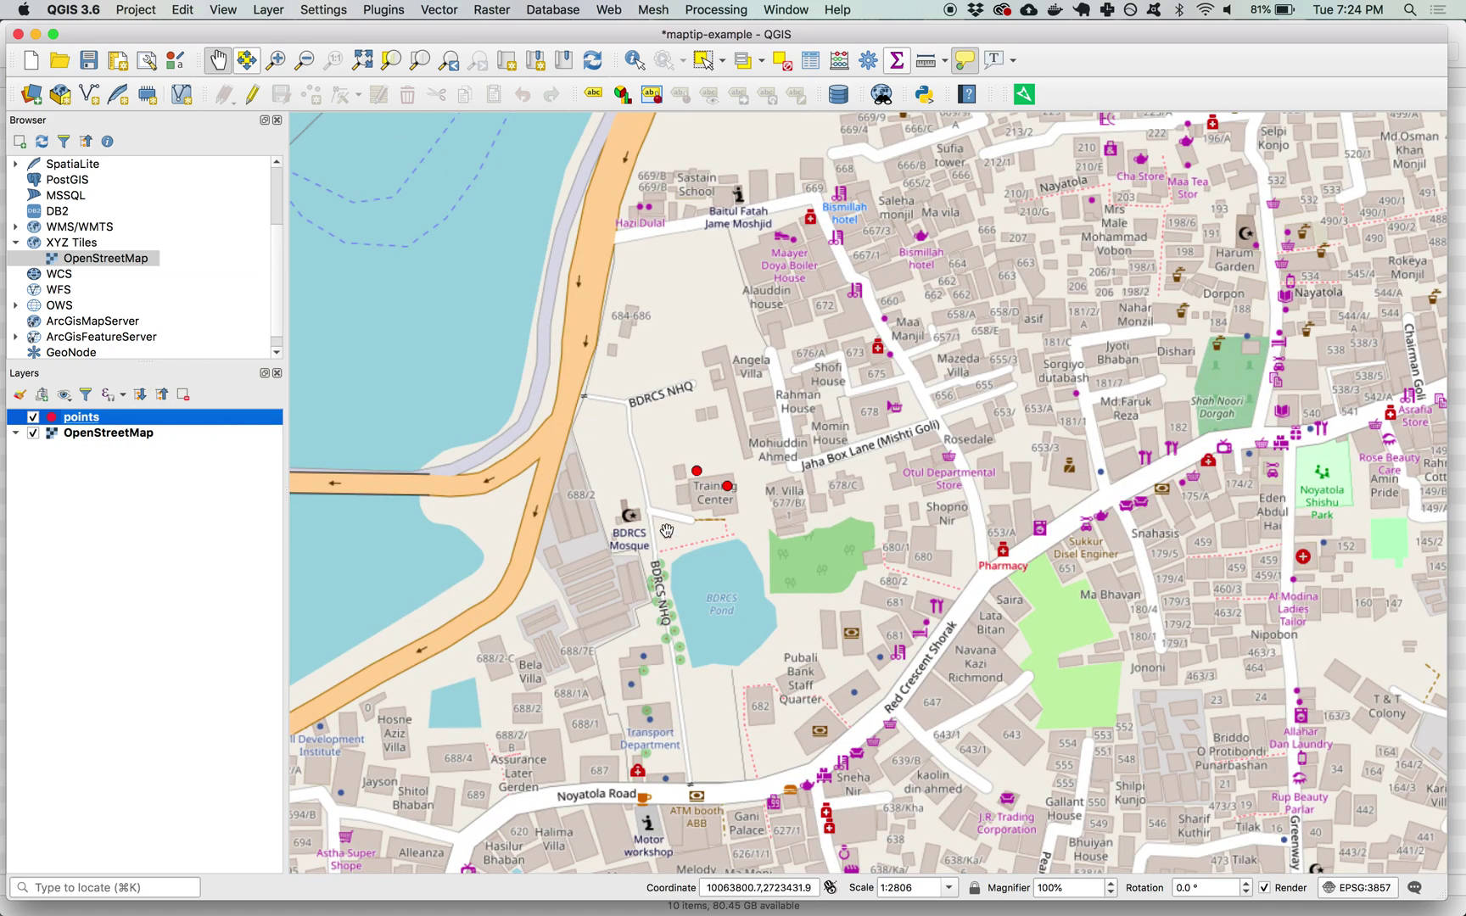
{"action": "left_click_drag", "start_coordinate": [691, 477], "coordinate": [699, 364]}
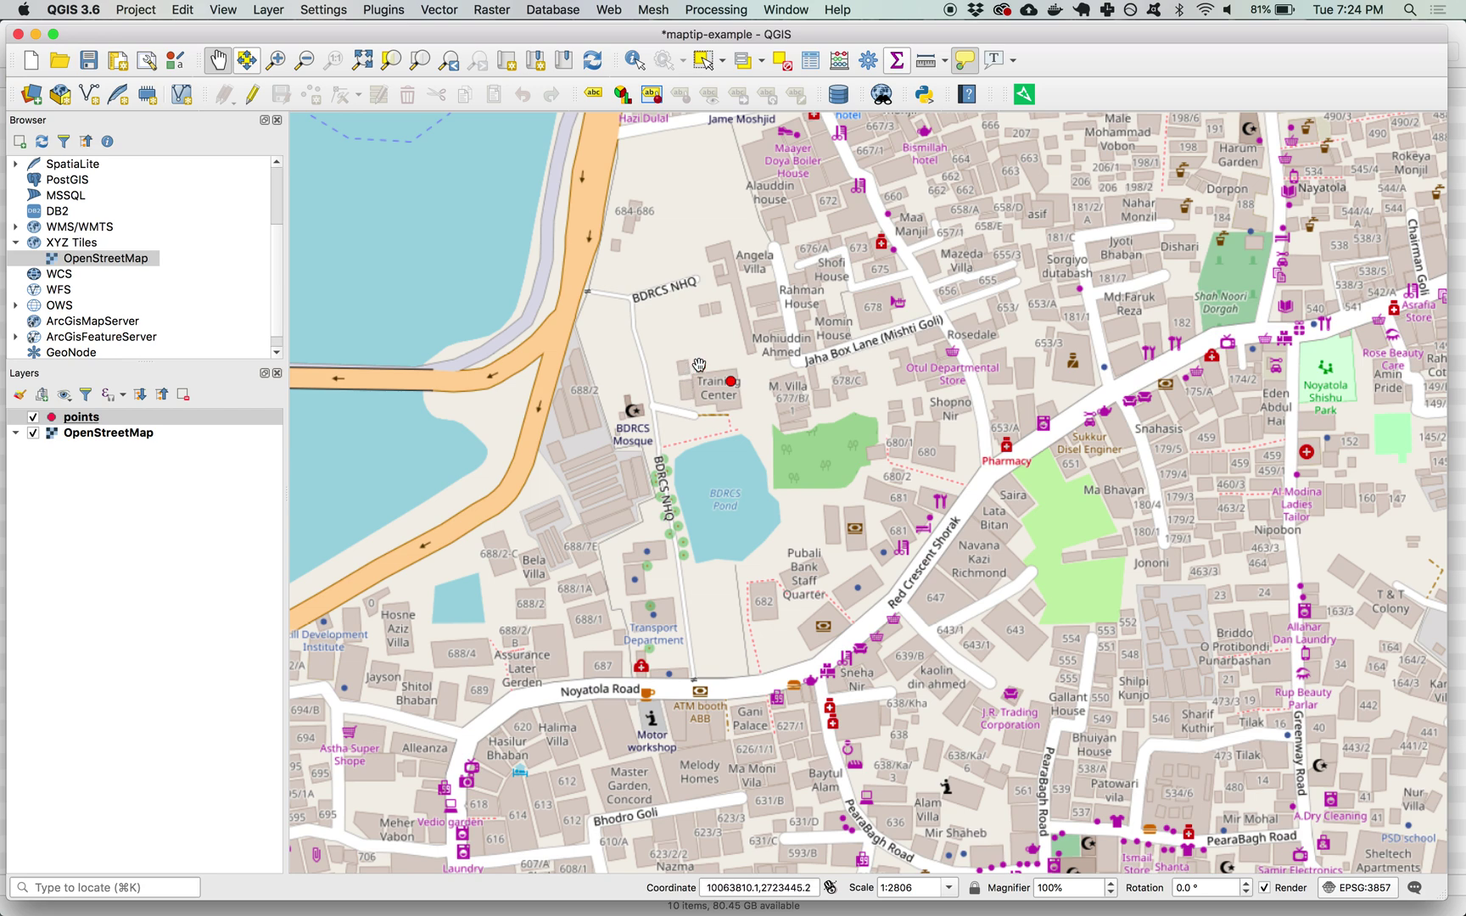
{"action": "mouse_move", "coordinate": [699, 365]}
{"action": "left_click", "coordinate": [89, 61]}
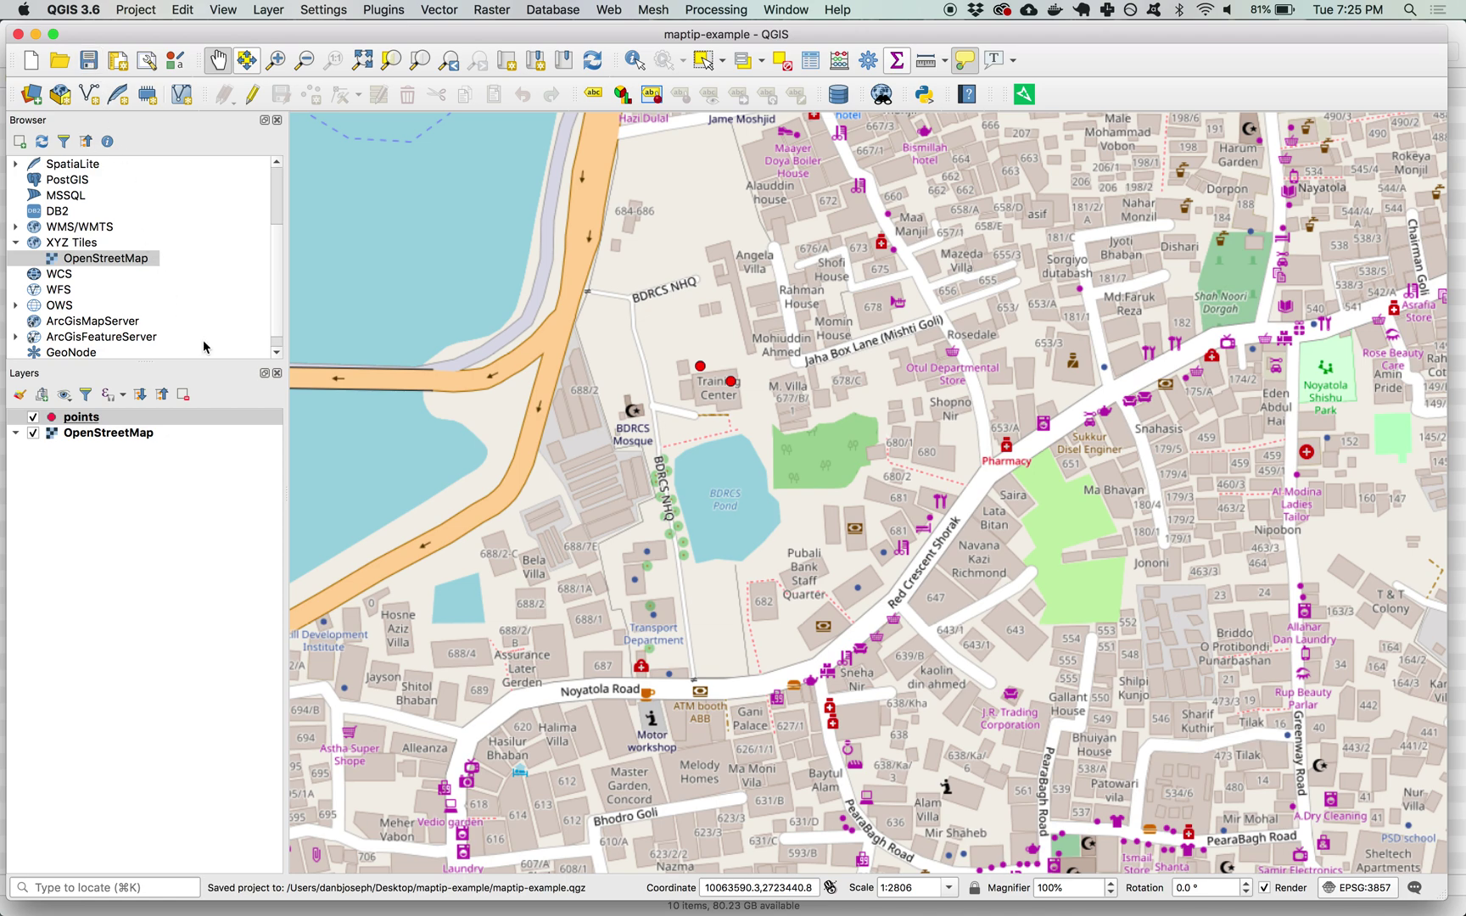